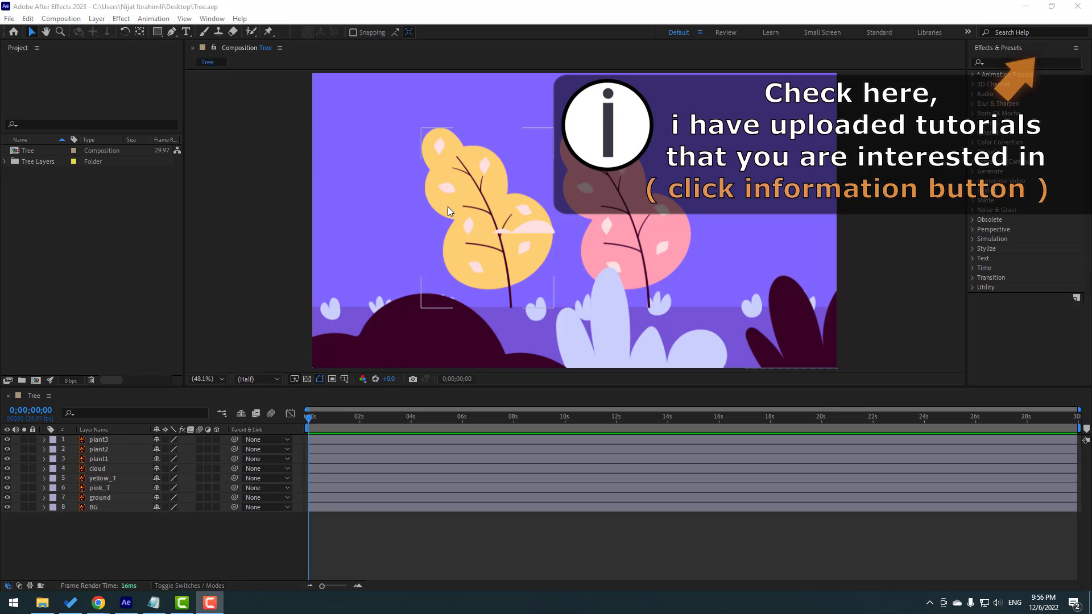
Solo the yellow_T layer and turn on the transparency grid
click(455, 196)
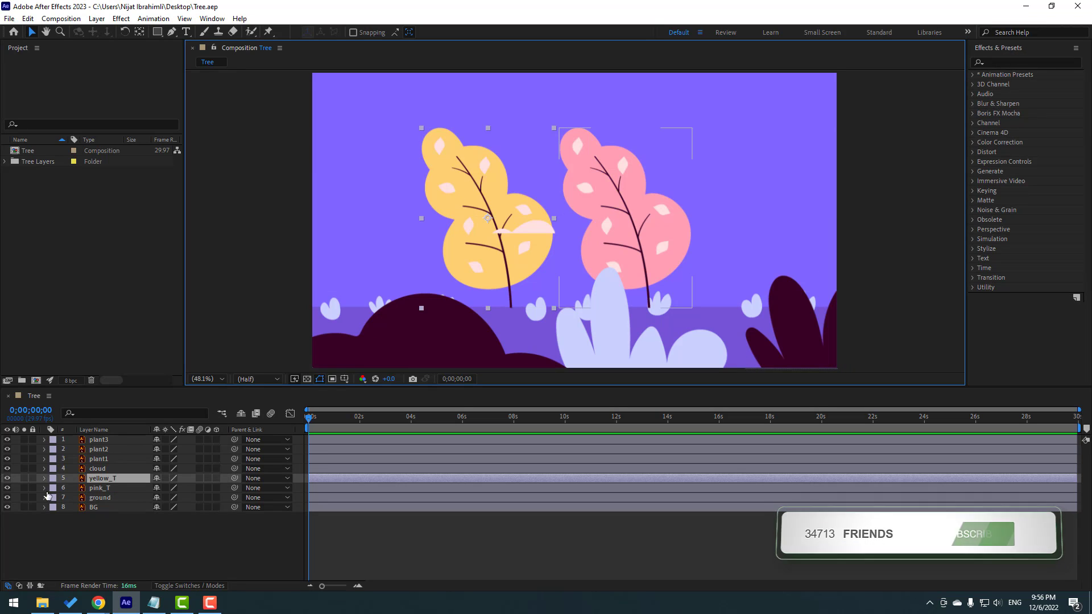
click(23, 478)
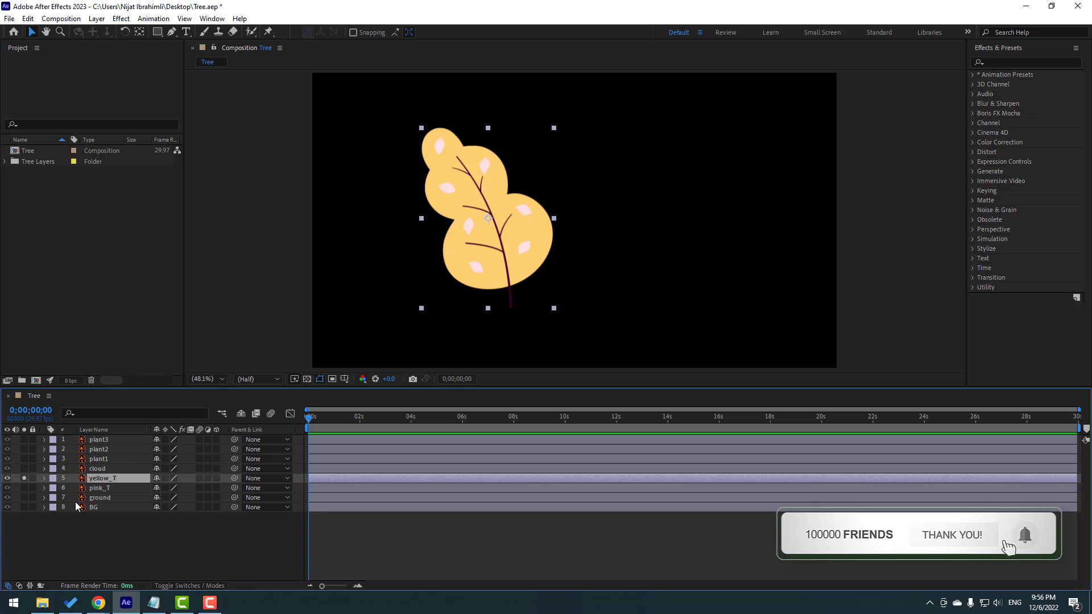
click(307, 379)
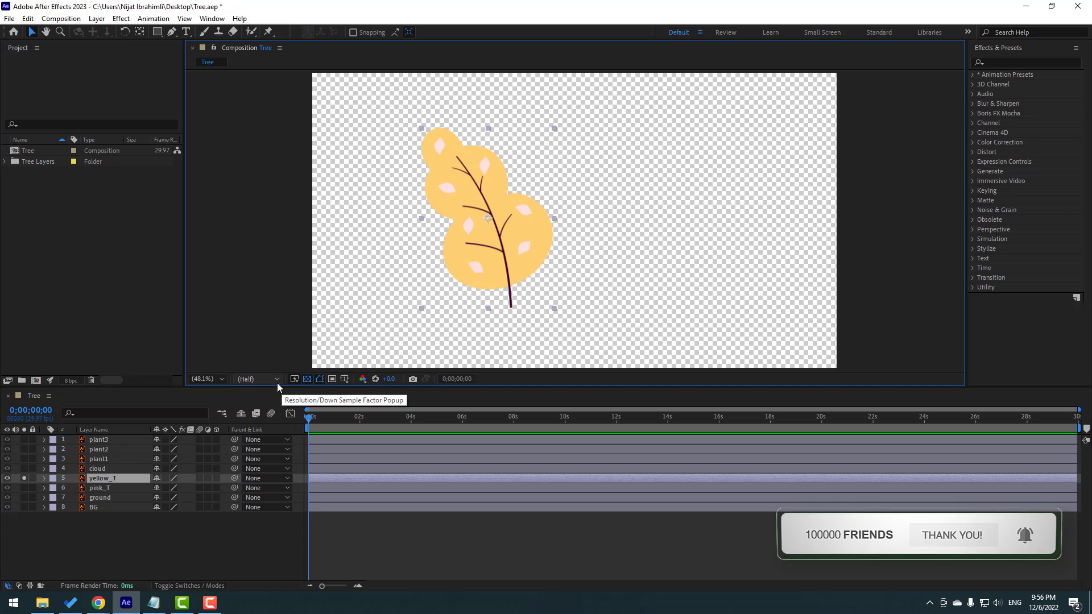
Add three puppet position pins to the yellow tree: in its top crown, at mid-trunk and at the trunk base
key(grave)
click(267, 32)
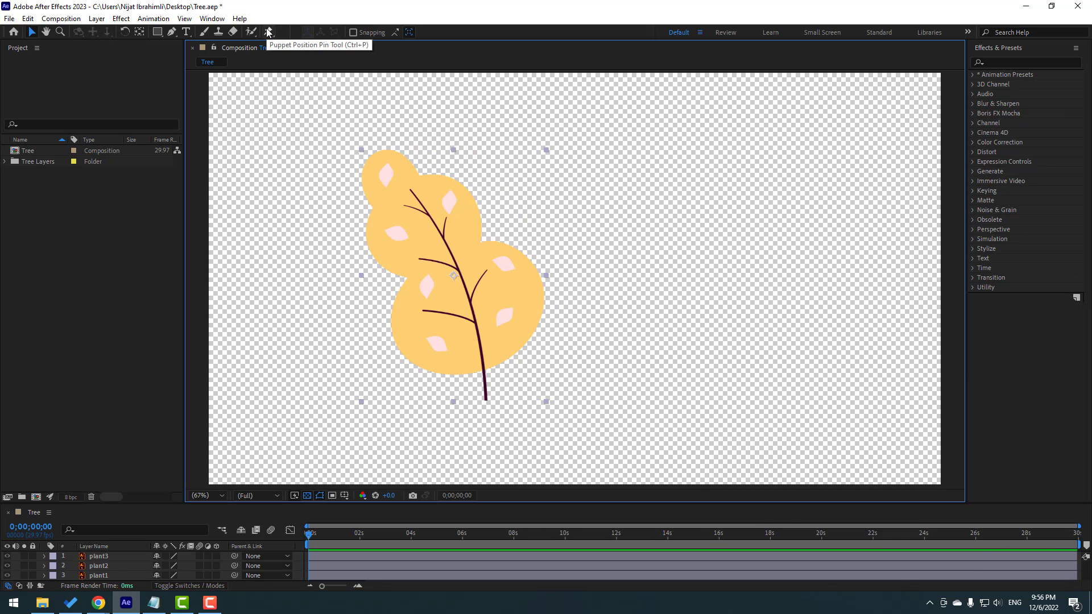
click(392, 178)
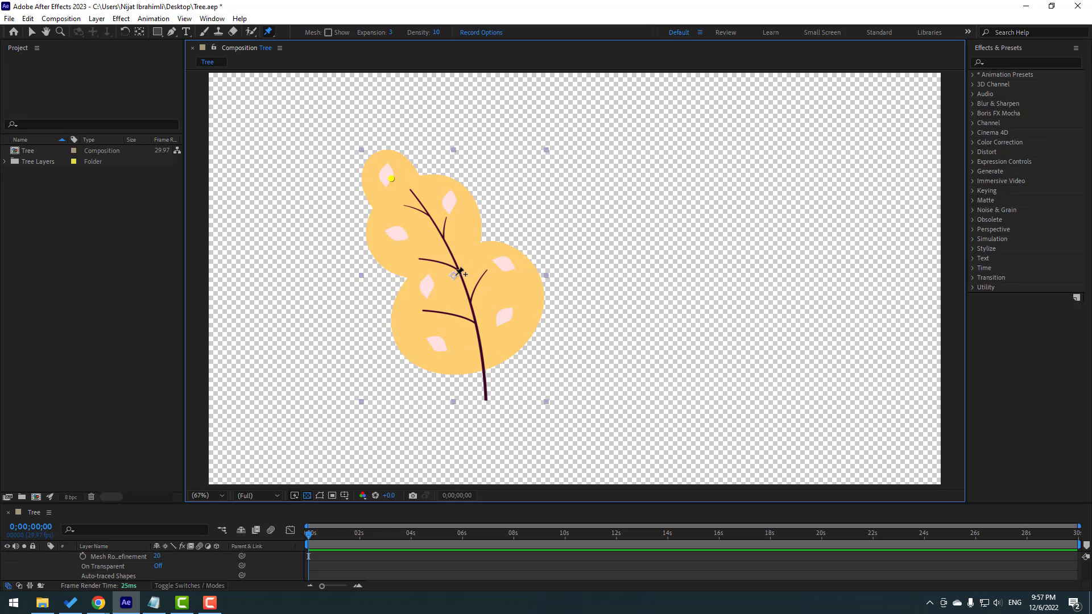
click(451, 263)
click(485, 396)
click(32, 32)
Examine the puppet pins under the yellow_T layer's Mesh 1 deform properties, then collapse the layer
click(188, 514)
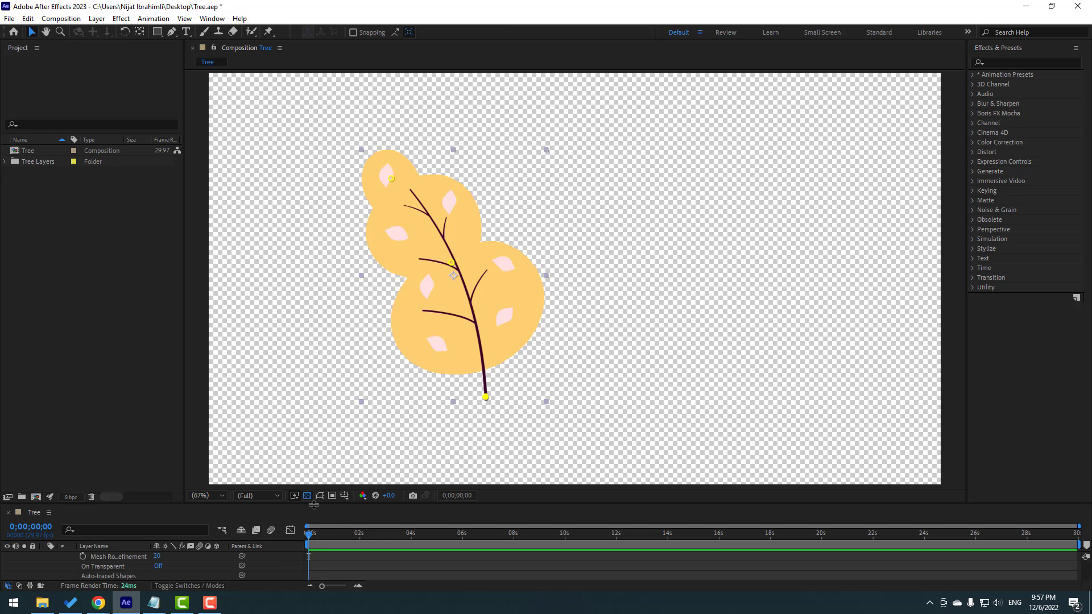
drag(313, 508, 302, 339)
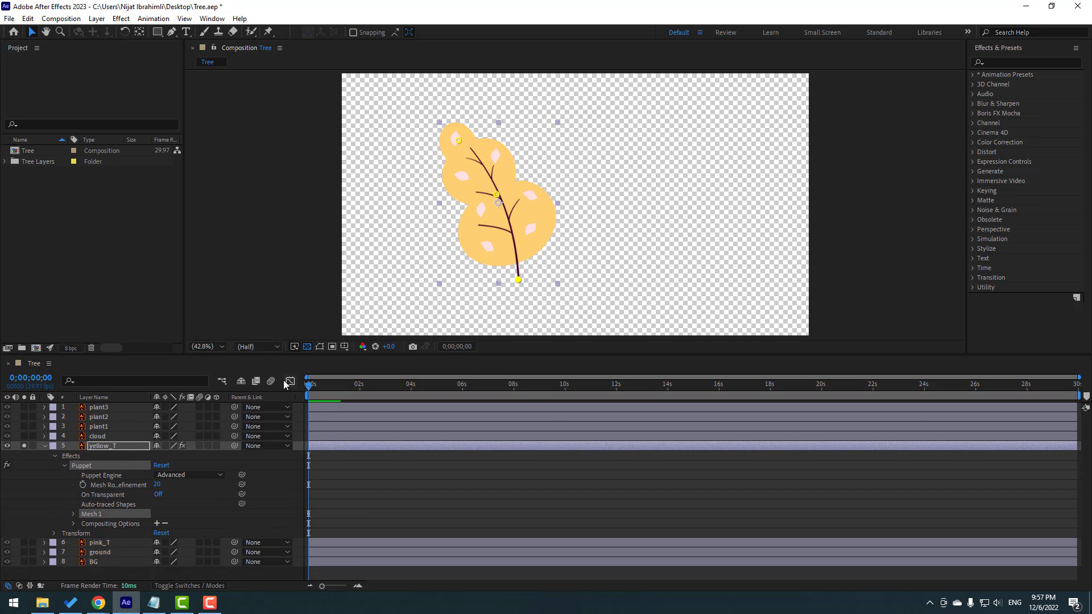
click(73, 514)
scroll(64, 526, down, 1)
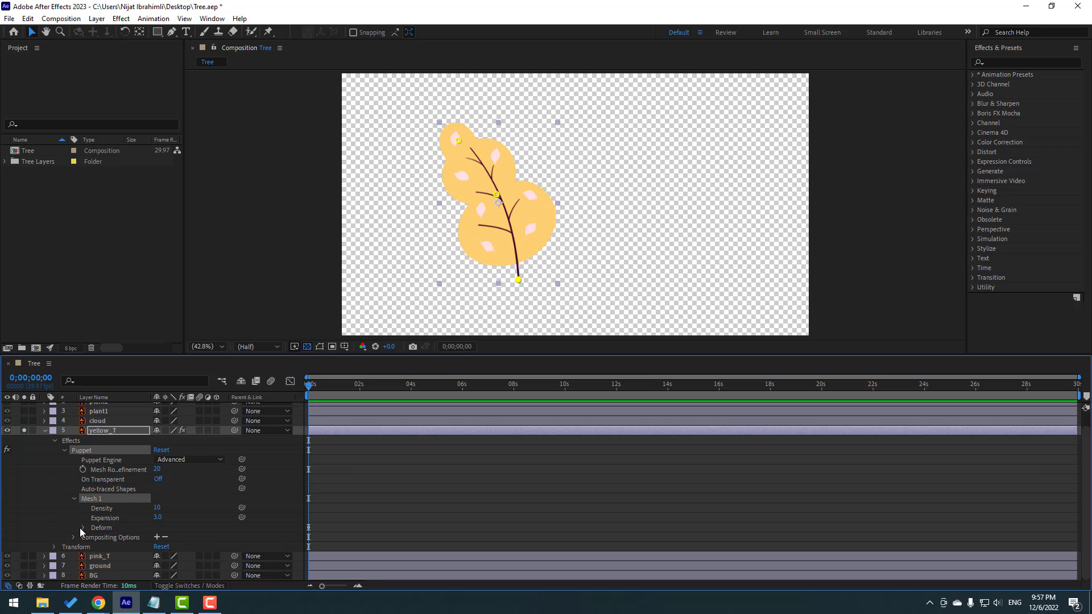
click(83, 528)
scroll(76, 529, down, 3)
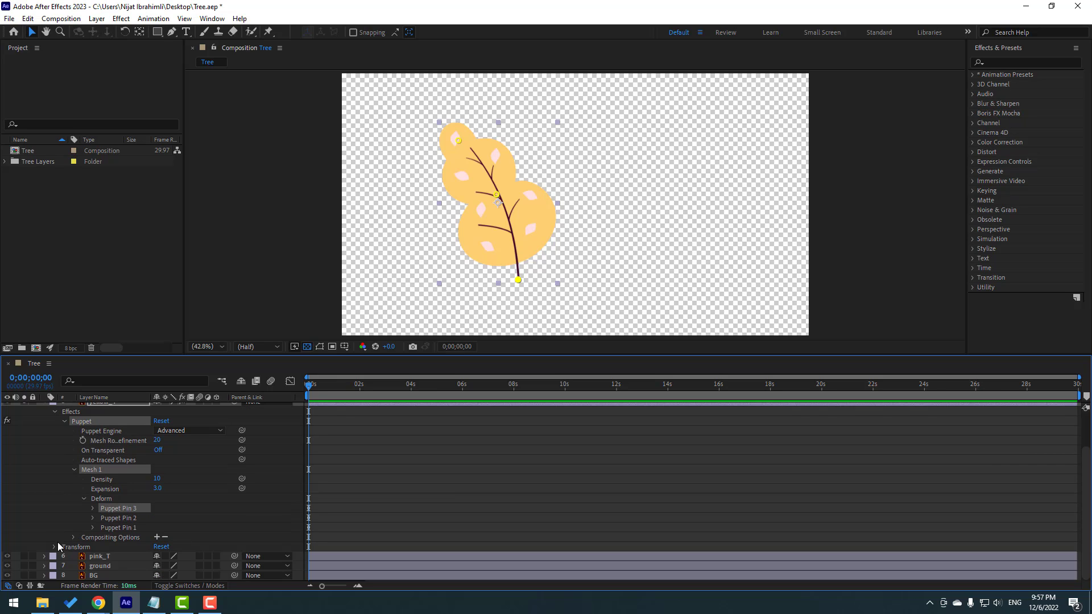
click(126, 528)
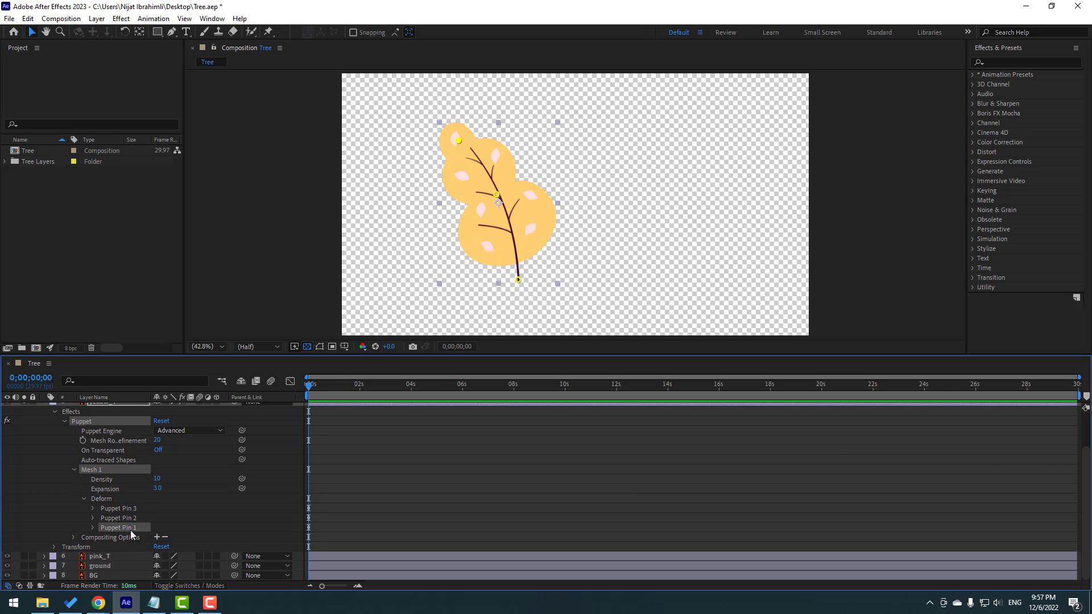
click(48, 511)
scroll(40, 441, up, 3)
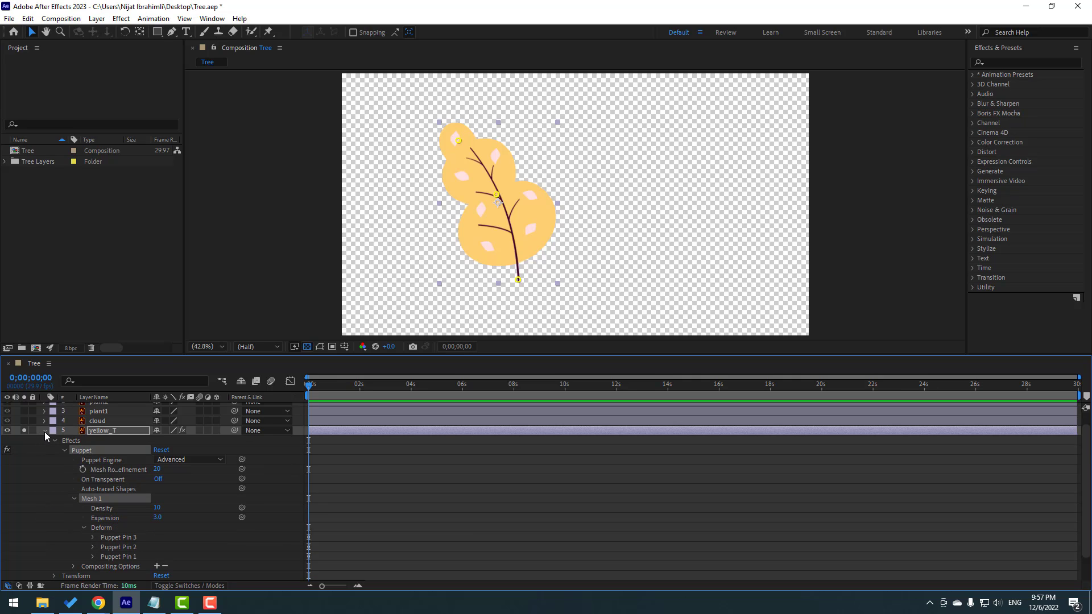
click(45, 430)
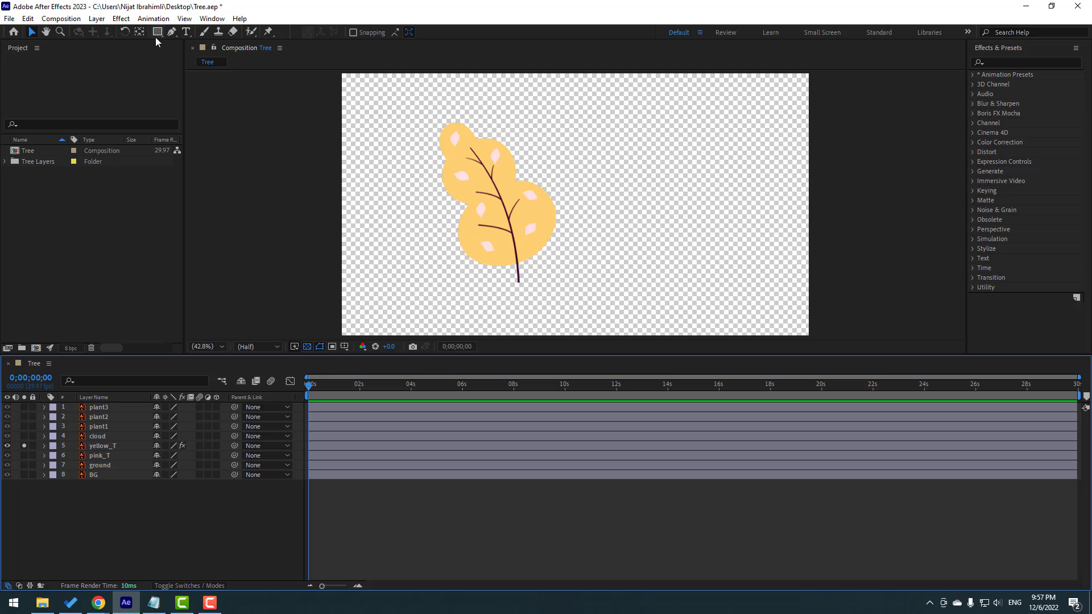
Add a null object to the composition and turn off the transparency grid
right_click(98, 540)
mouse_move(158, 399)
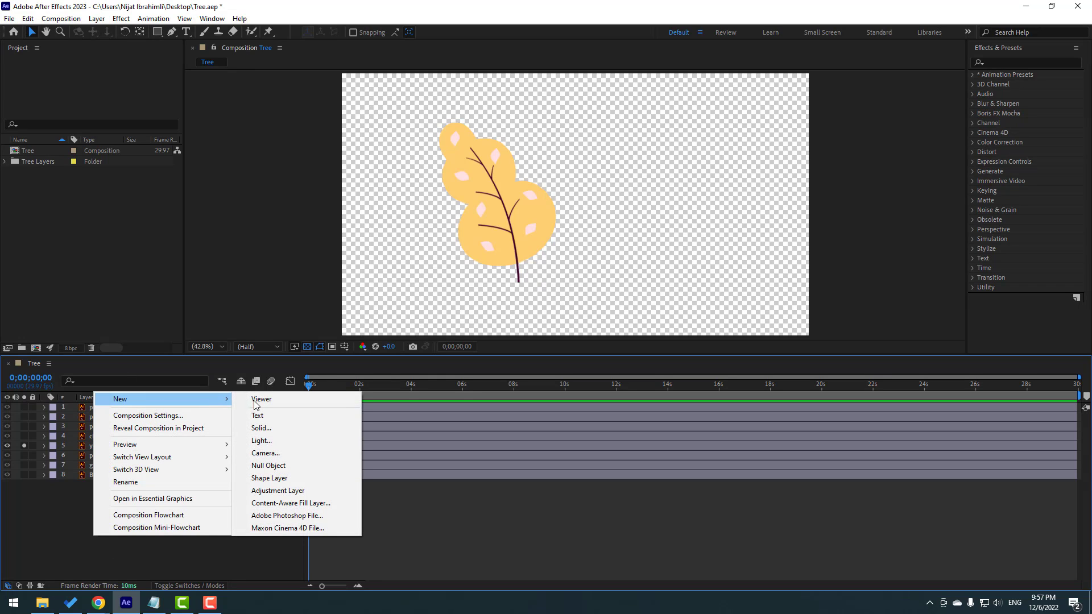
click(278, 469)
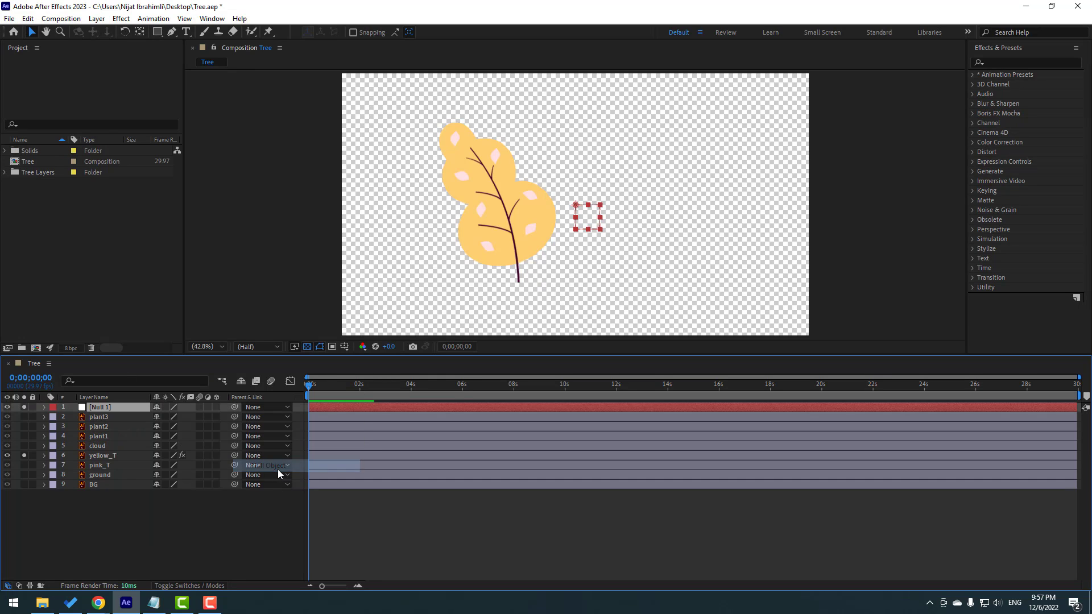
scroll(606, 240, up, 3)
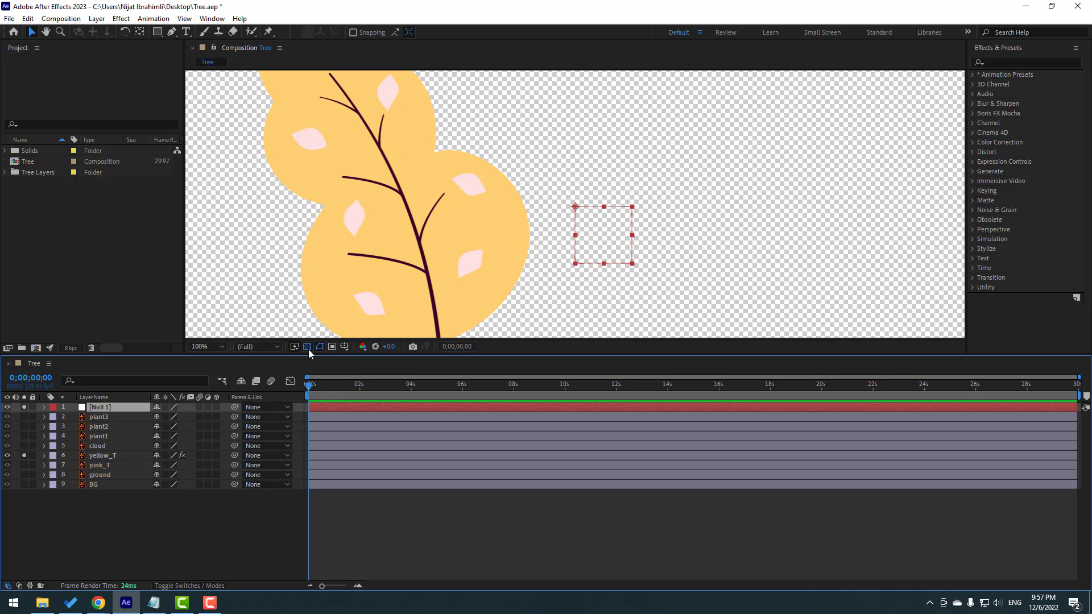
click(306, 346)
scroll(568, 199, up, 1)
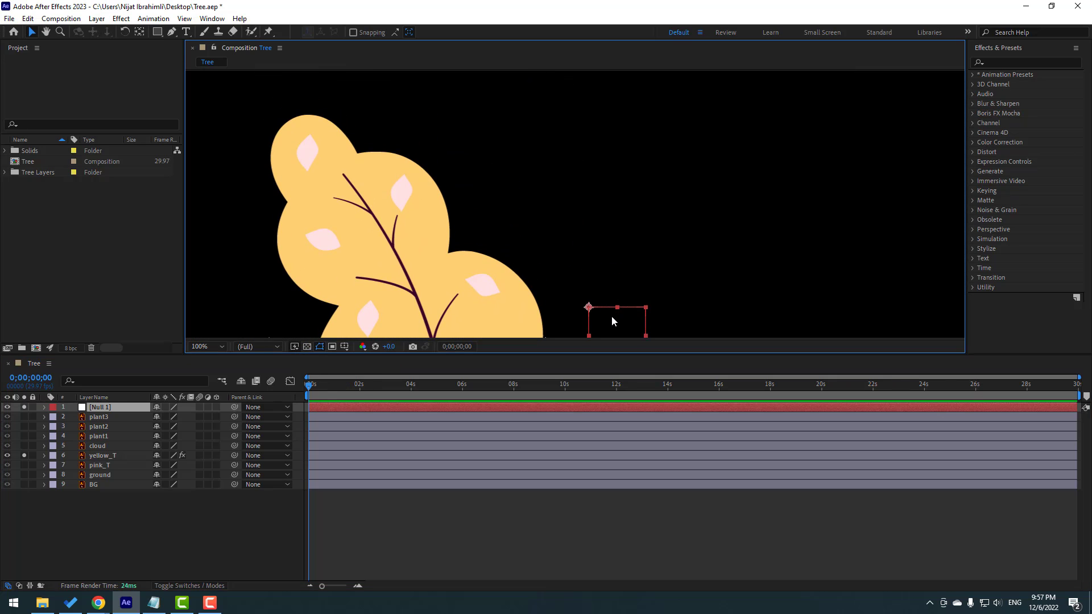
Move the null object onto the yellow tree's topmost leaf and centre its anchor point within its bounds
drag(594, 312, 306, 142)
key(Return)
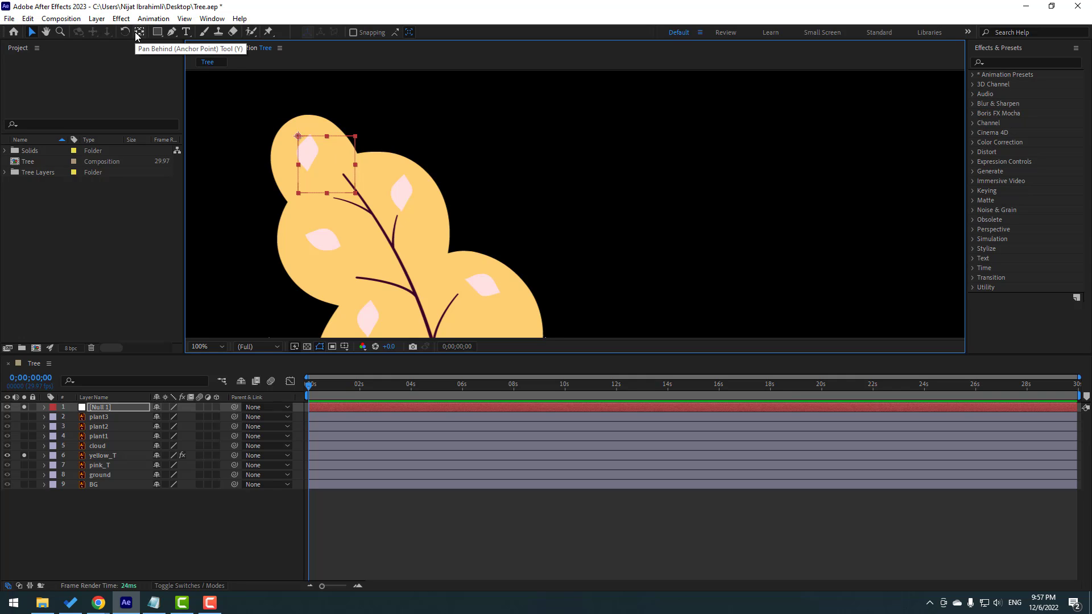
double_click(137, 35)
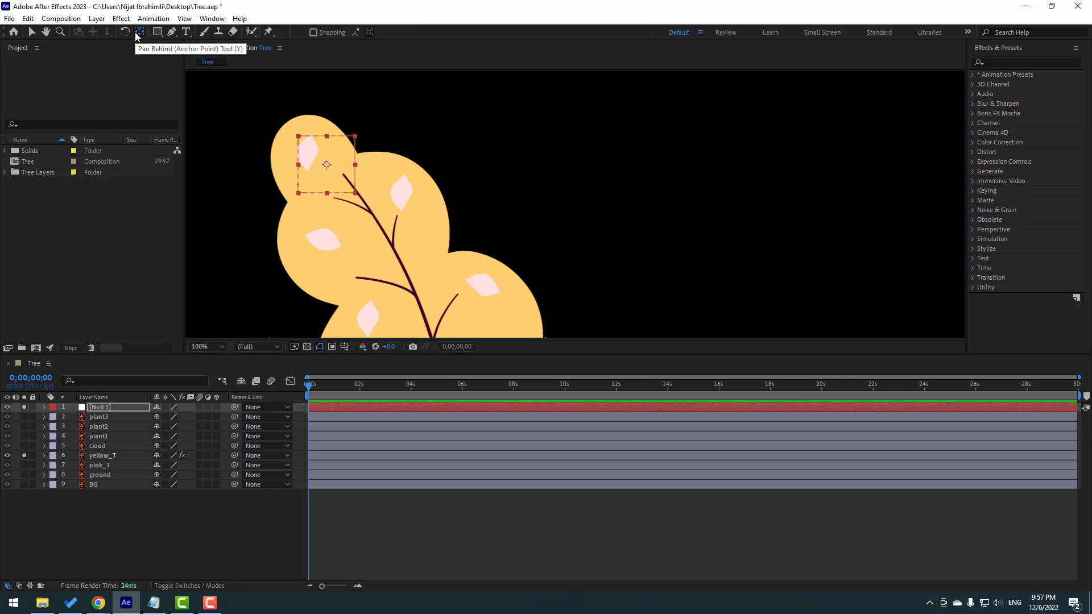
click(32, 34)
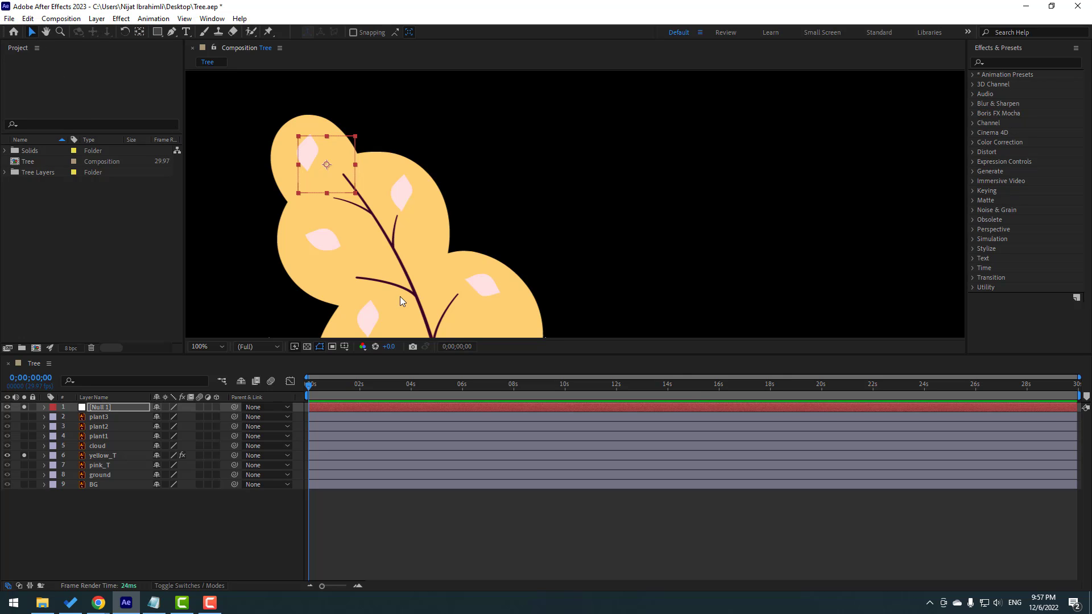
drag(338, 184, 318, 171)
scroll(459, 284, down, 3)
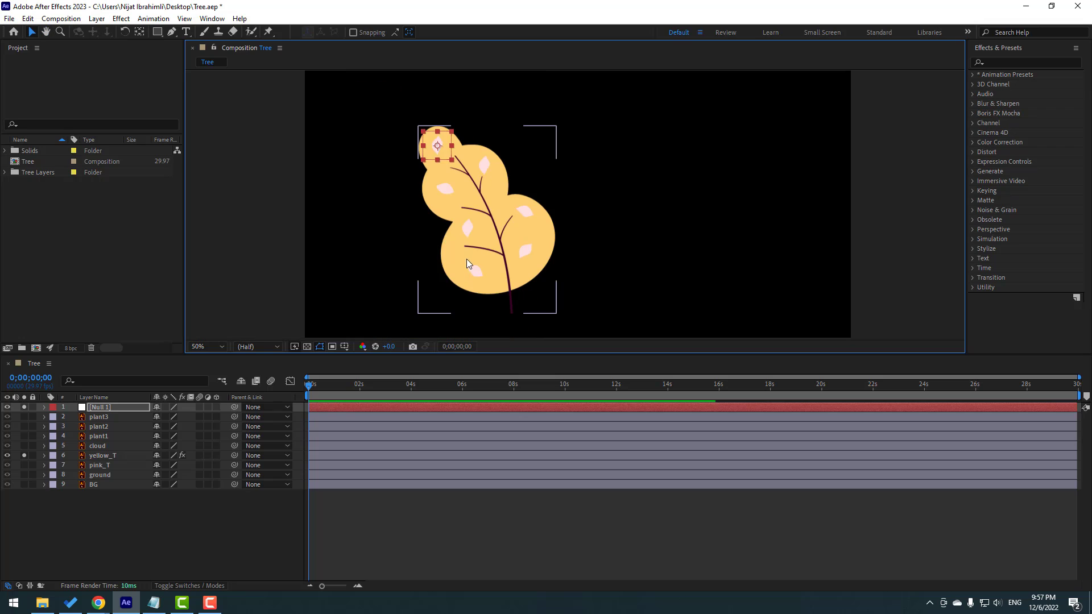
Rename the null object layer as 01
click(466, 265)
click(113, 407)
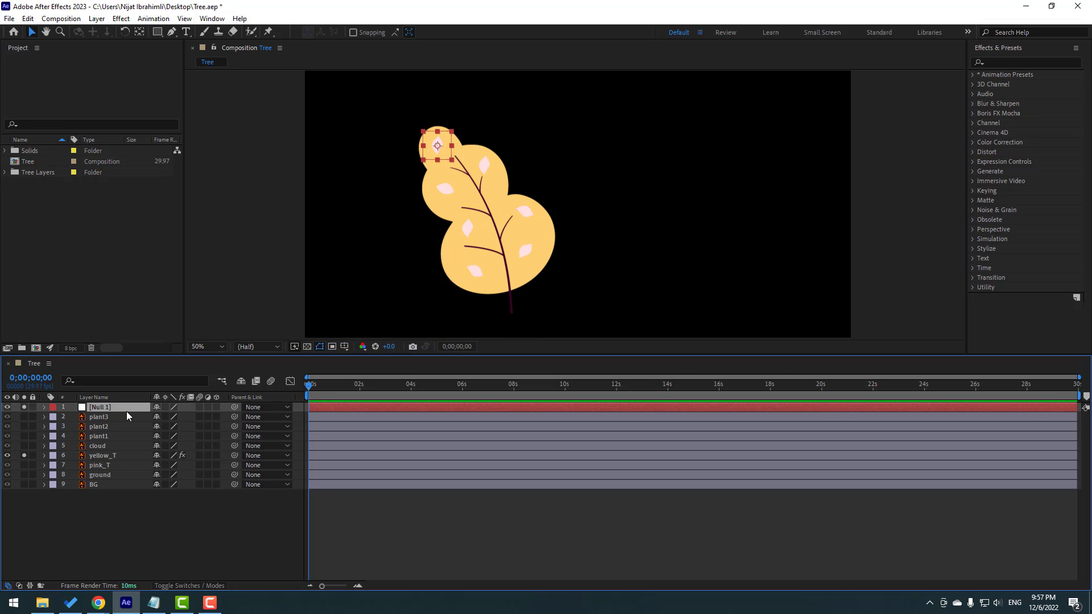
key(Return)
Duplicate null 01 and position the copy over the puppet pin at the middle of the yellow tree's trunk
key(ctrl+d)
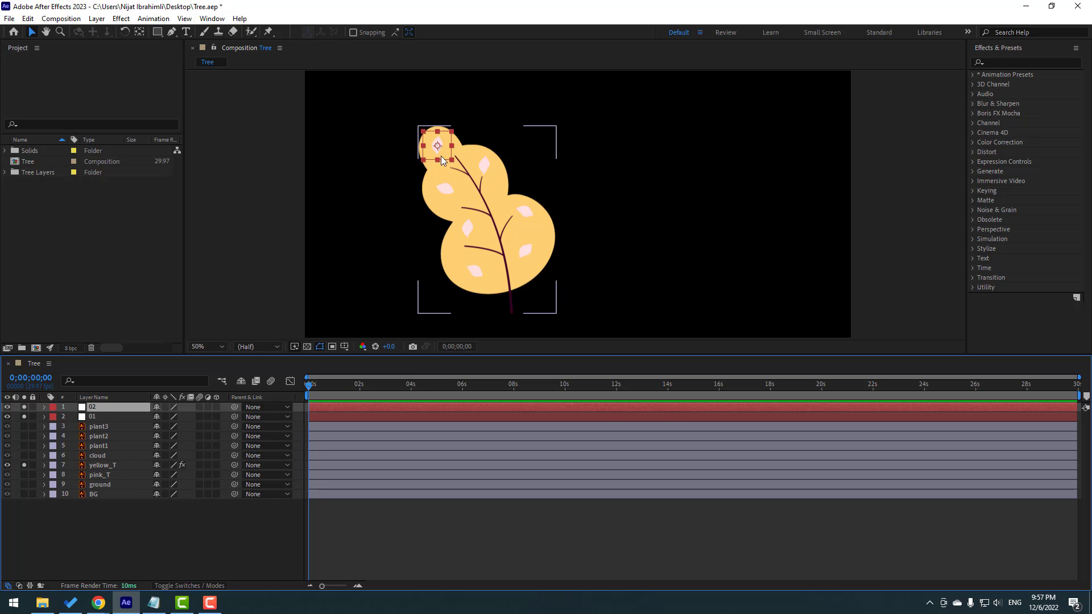
drag(451, 161, 501, 227)
key(Return)
click(97, 467)
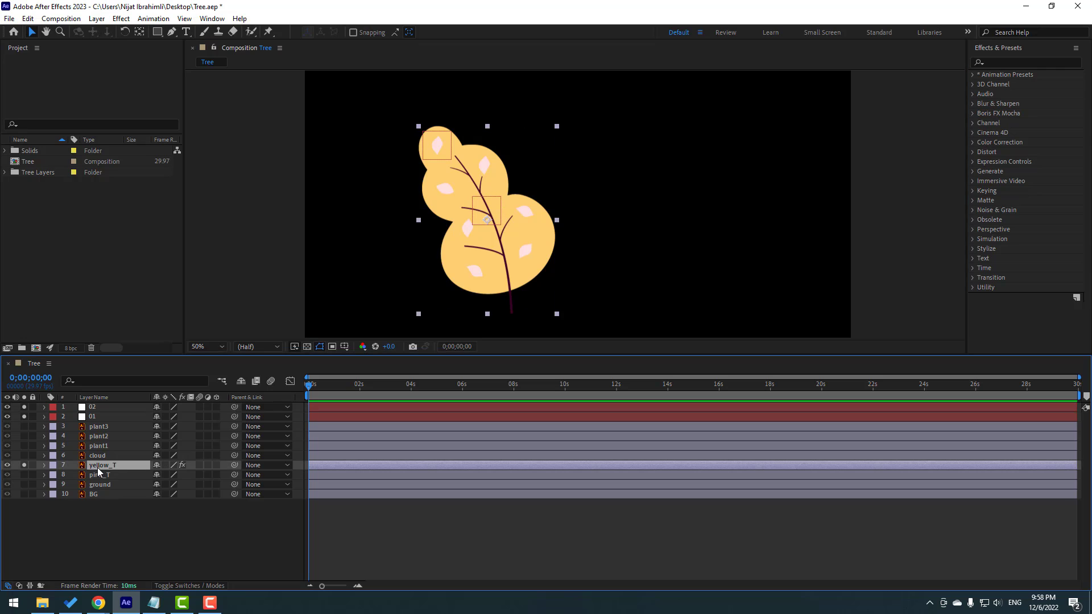
click(477, 220)
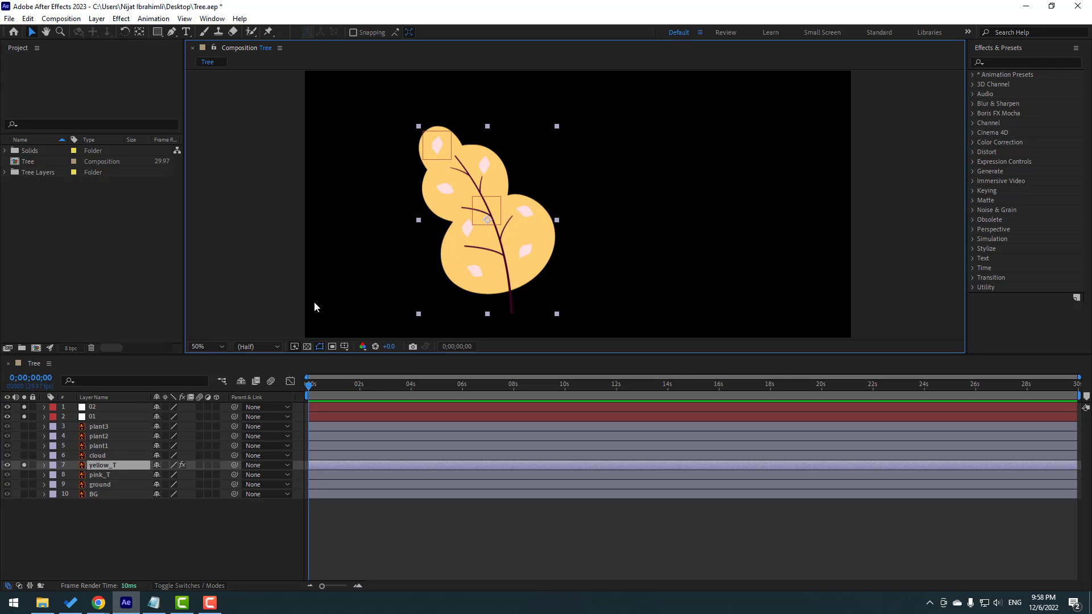
click(102, 410)
click(496, 210)
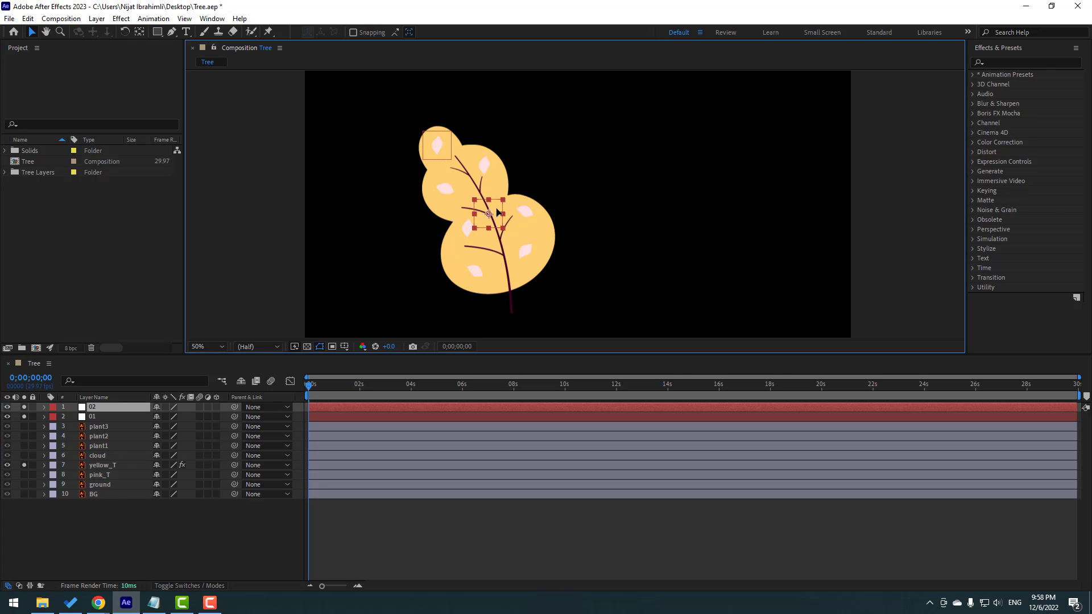
Duplicate null 02 and position the copy over the puppet pin at the base of the yellow tree's trunk
drag(497, 213, 502, 271)
click(92, 411)
key(ctrl+d)
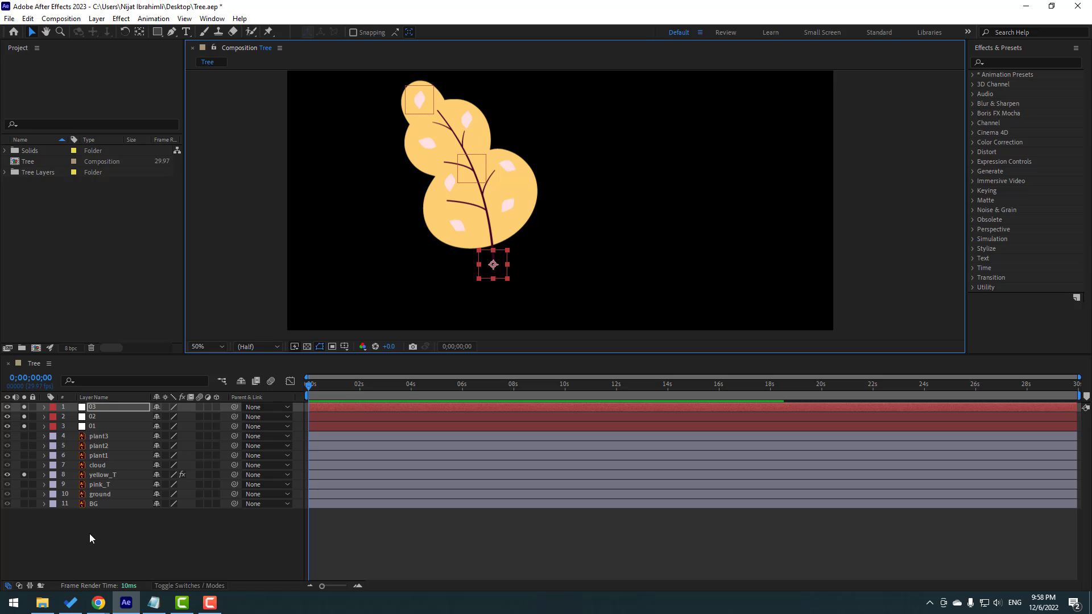
Turn off solo for the three null layers and yellow_T to show the whole scene
click(90, 535)
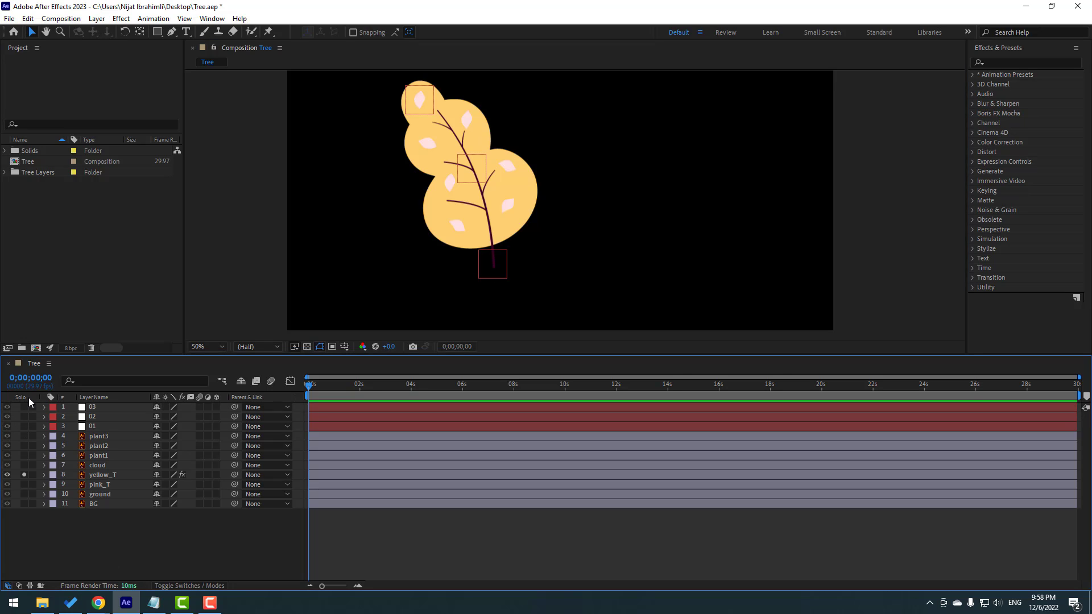
key(ctrl+shift+h)
click(24, 475)
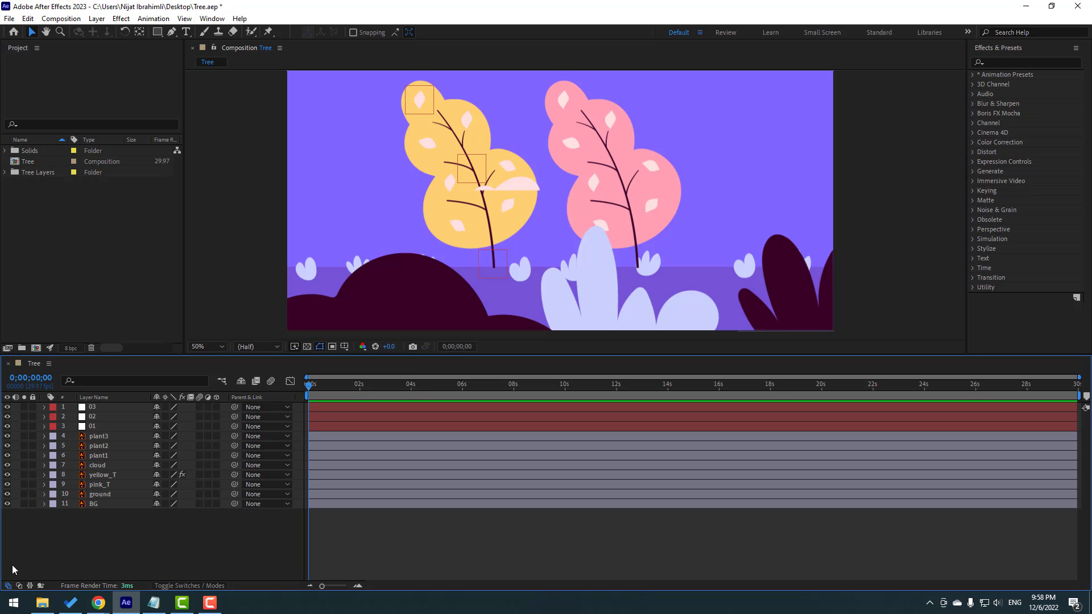
Reveal the Position property of nulls 01, 02 and 03 and the keyframed puppet pin positions of yellow_T
click(91, 426)
shift+click(94, 406)
key(p)
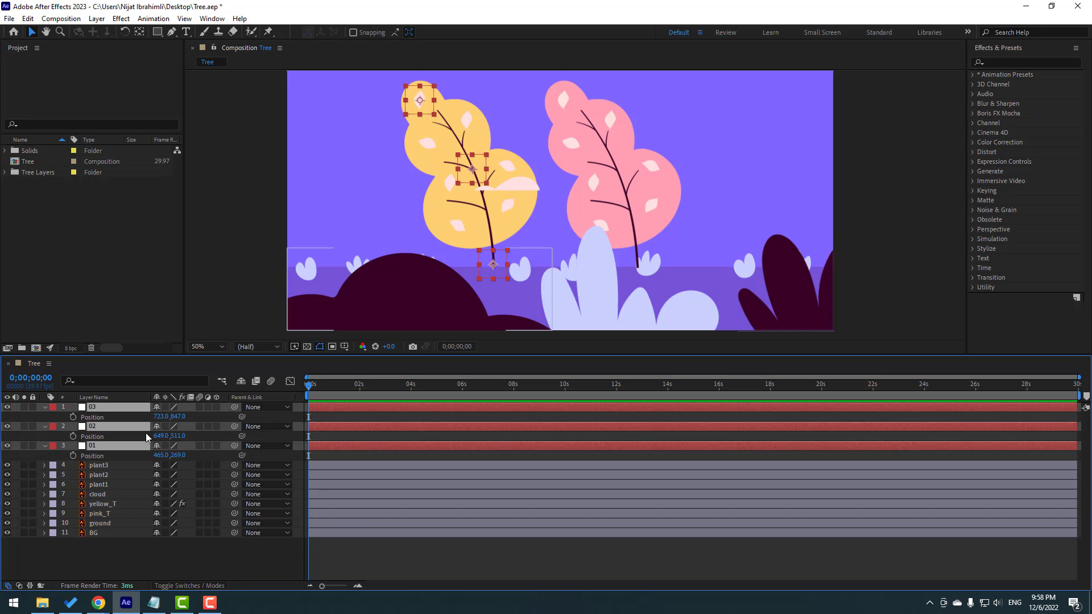
drag(301, 353, 306, 288)
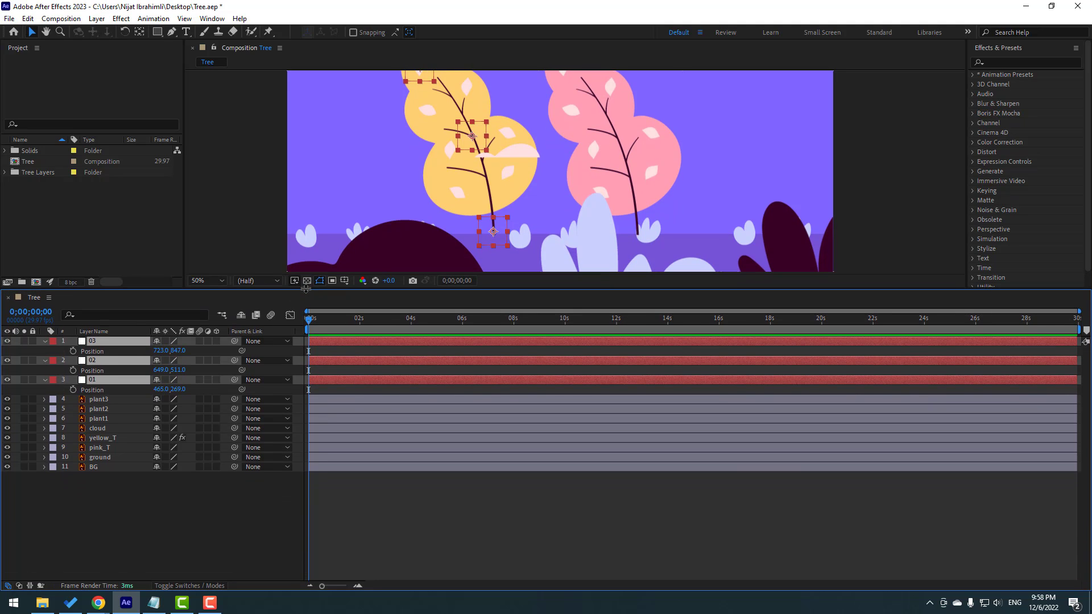
click(206, 514)
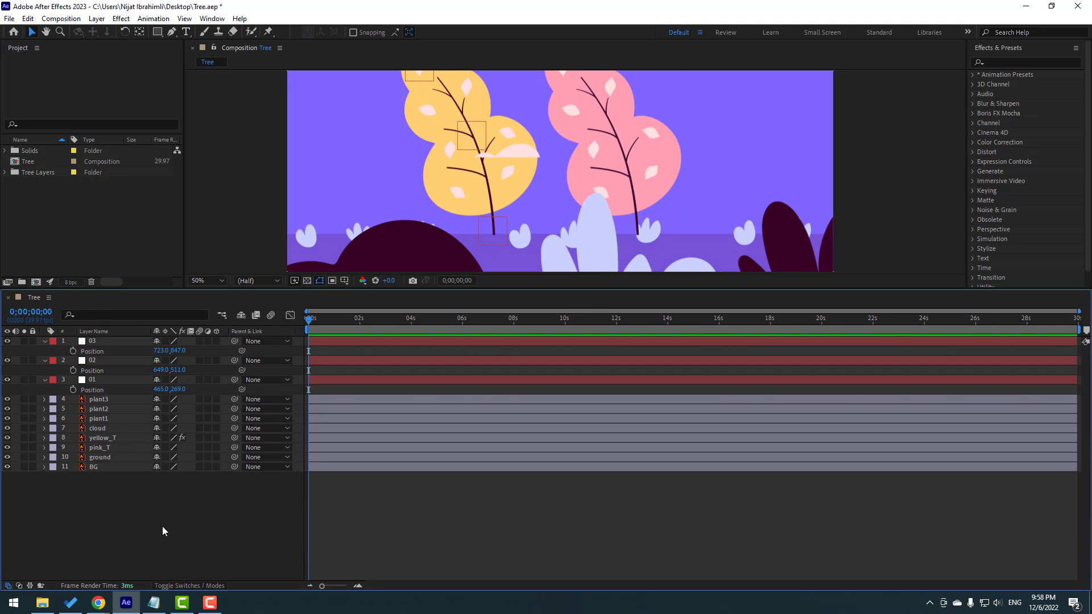
click(104, 437)
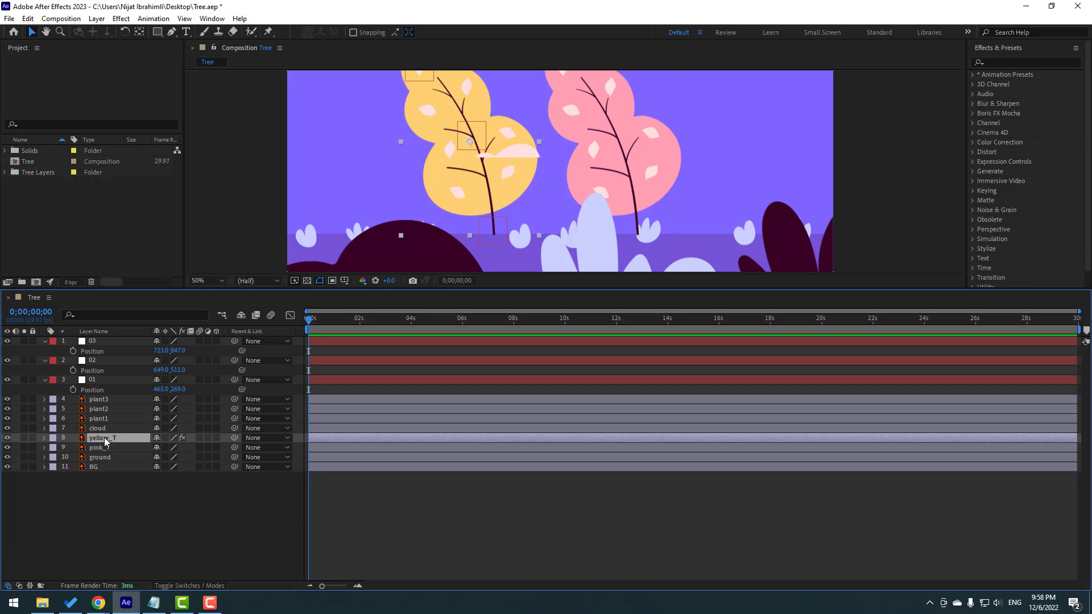
key(u)
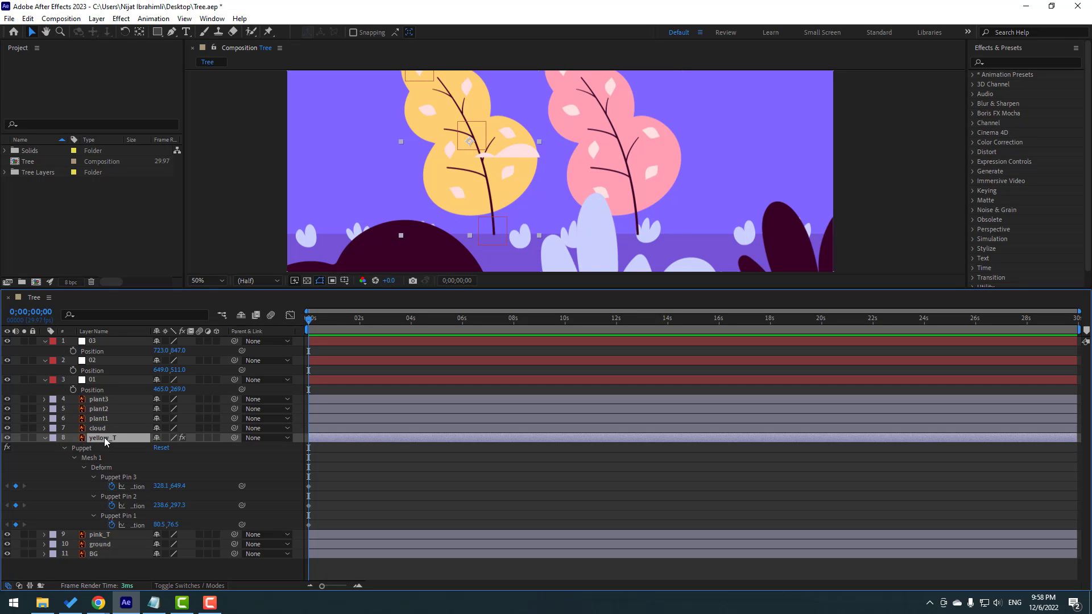
Add an expression to Puppet Pin 1's position and copy the complete code from the Puppet to Null Object note in Notepad
alt+click(111, 525)
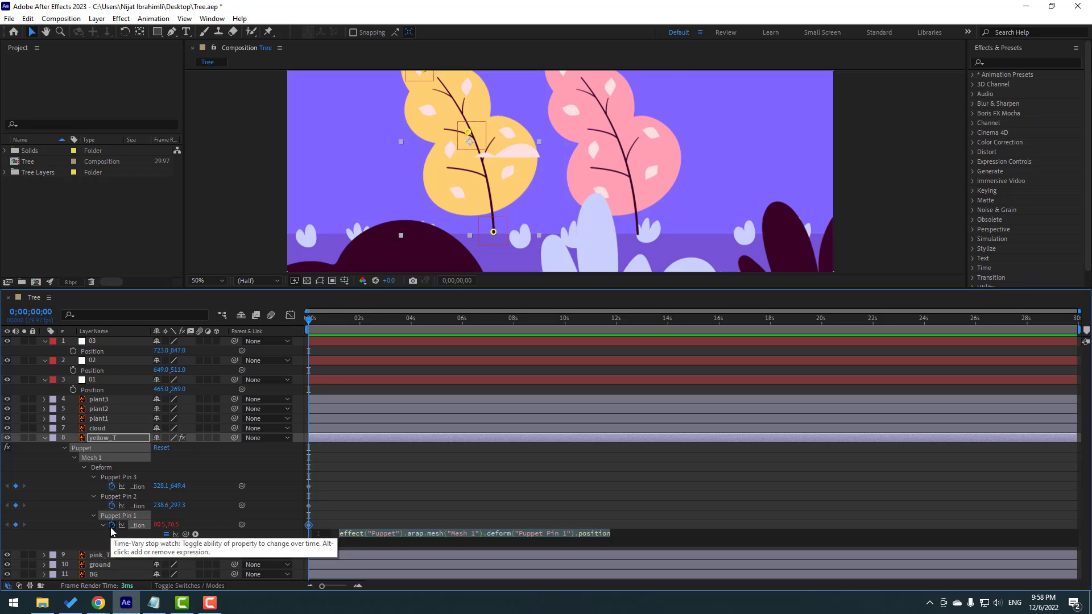
click(153, 602)
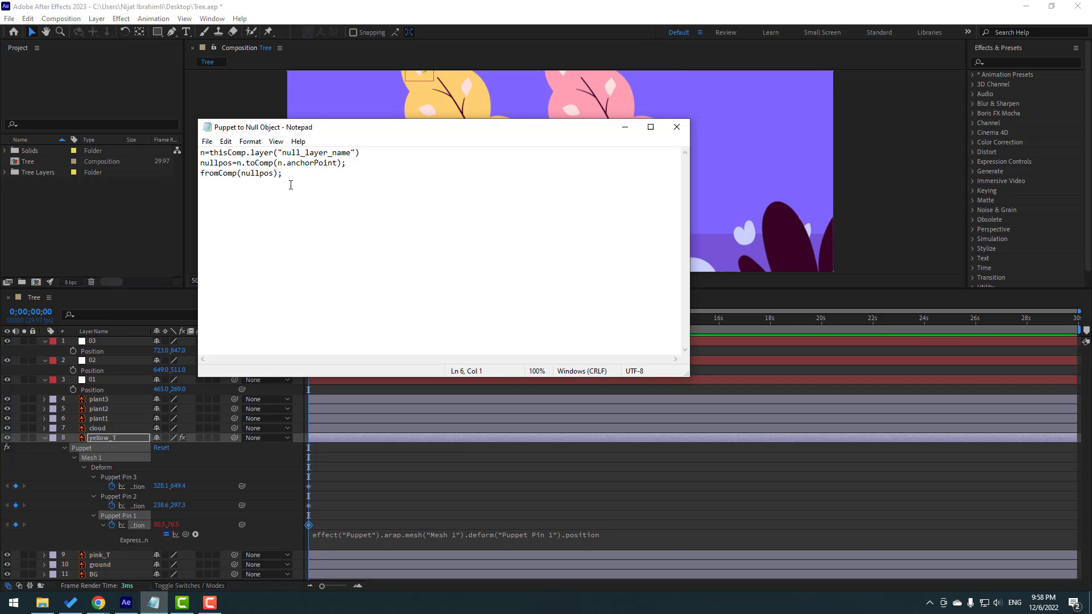
key(ctrl+a)
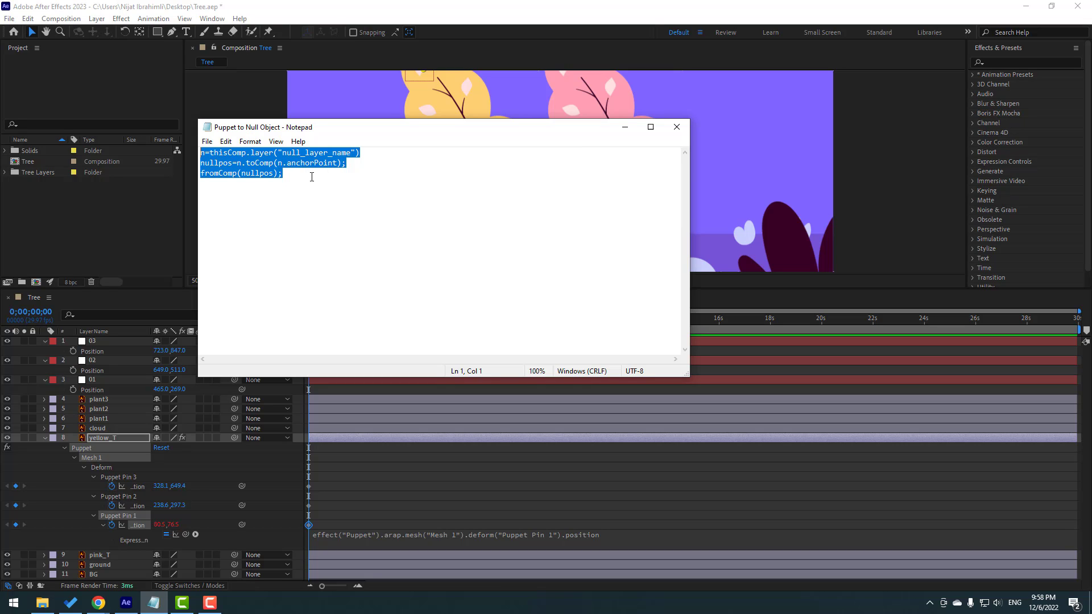
click(624, 128)
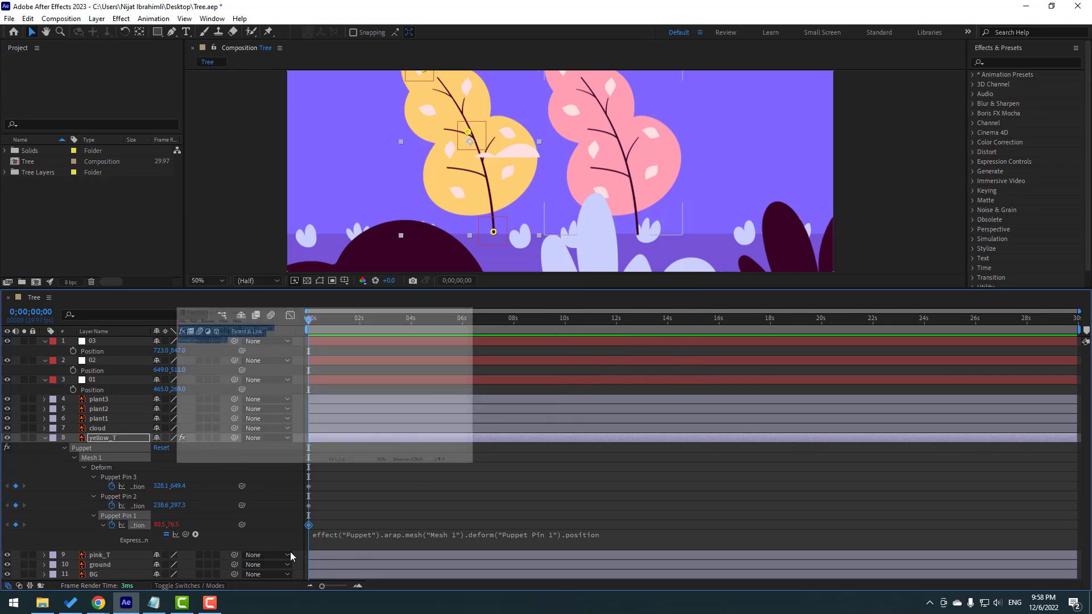
Replace Puppet Pin 1's default expression with the copied code and change its layer name from null_layer_name to 01
click(369, 536)
drag(641, 541, 339, 534)
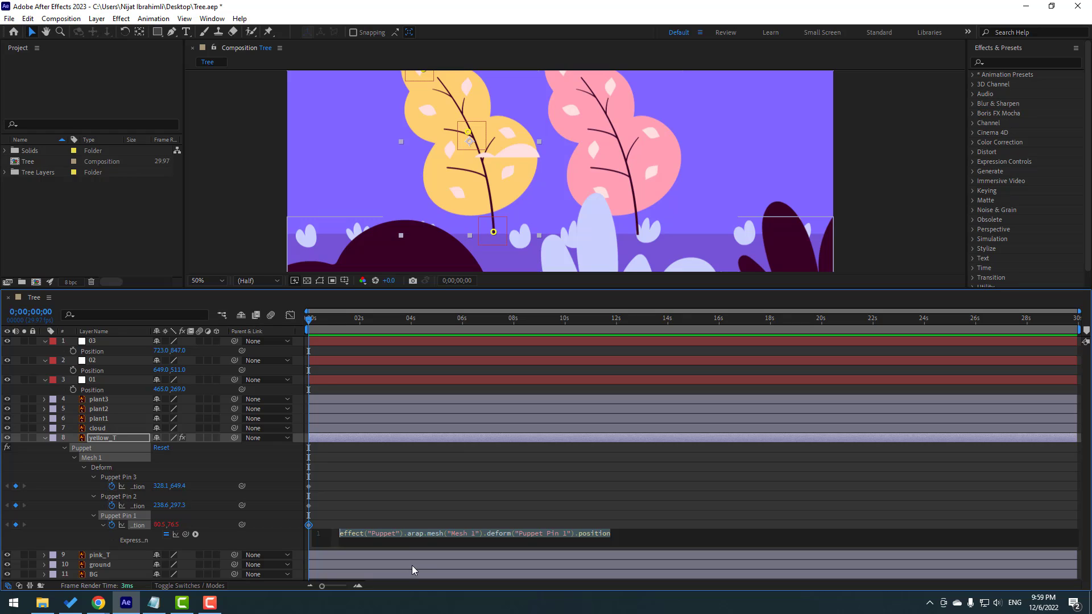
key(BackSpace)
key(ctrl+v)
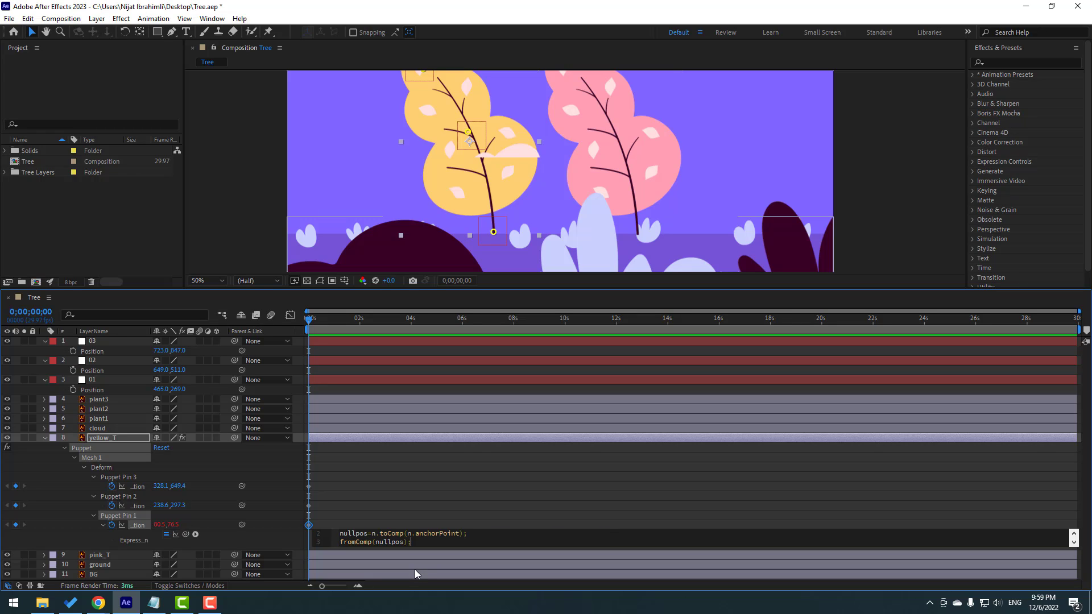
scroll(439, 535, up, 1)
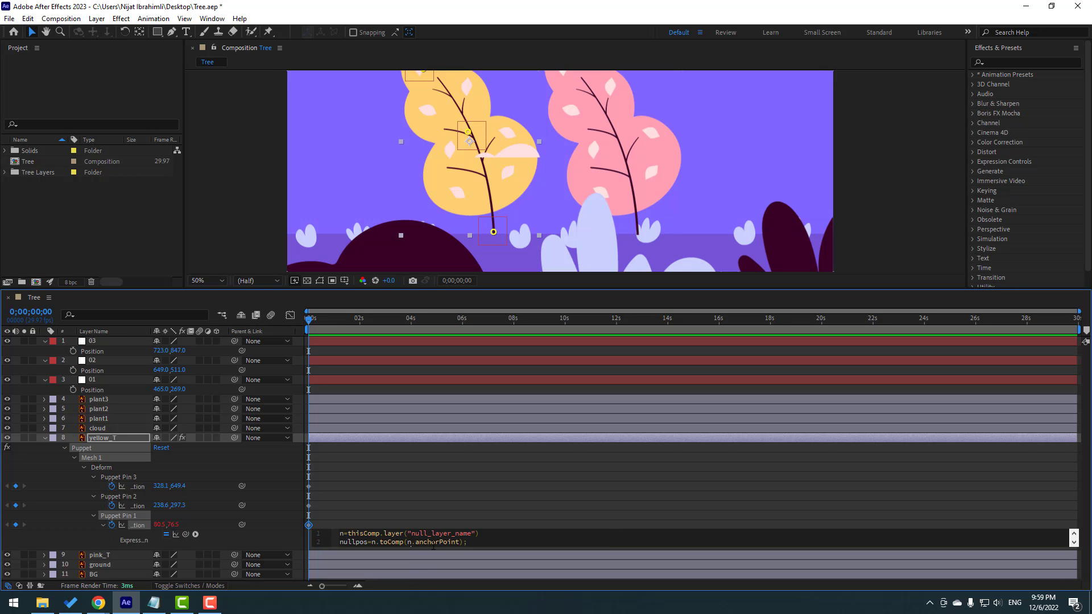
drag(472, 533, 416, 533)
text(01)
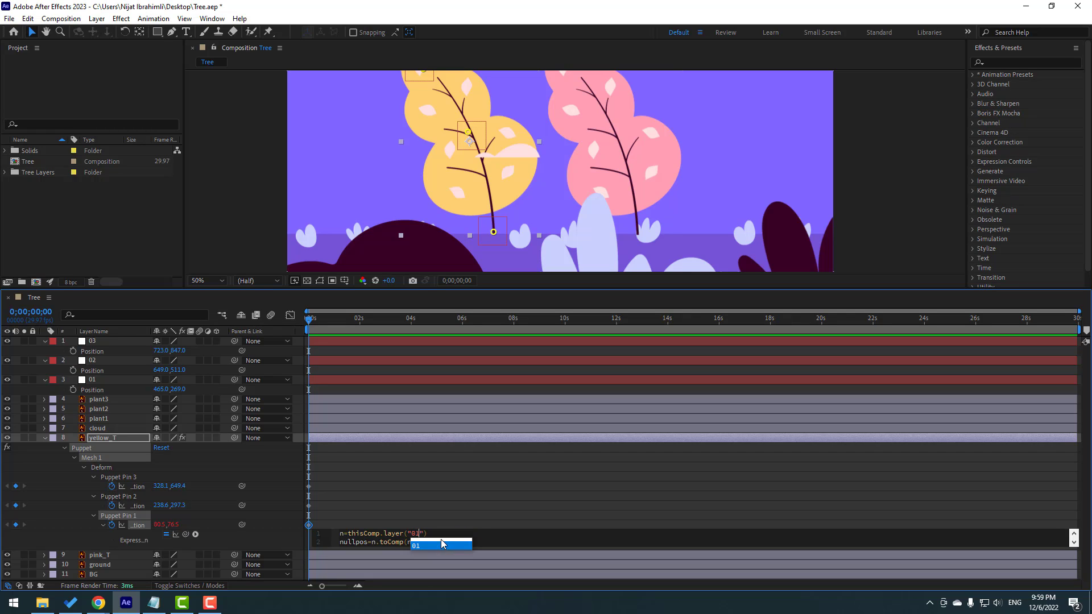
click(333, 524)
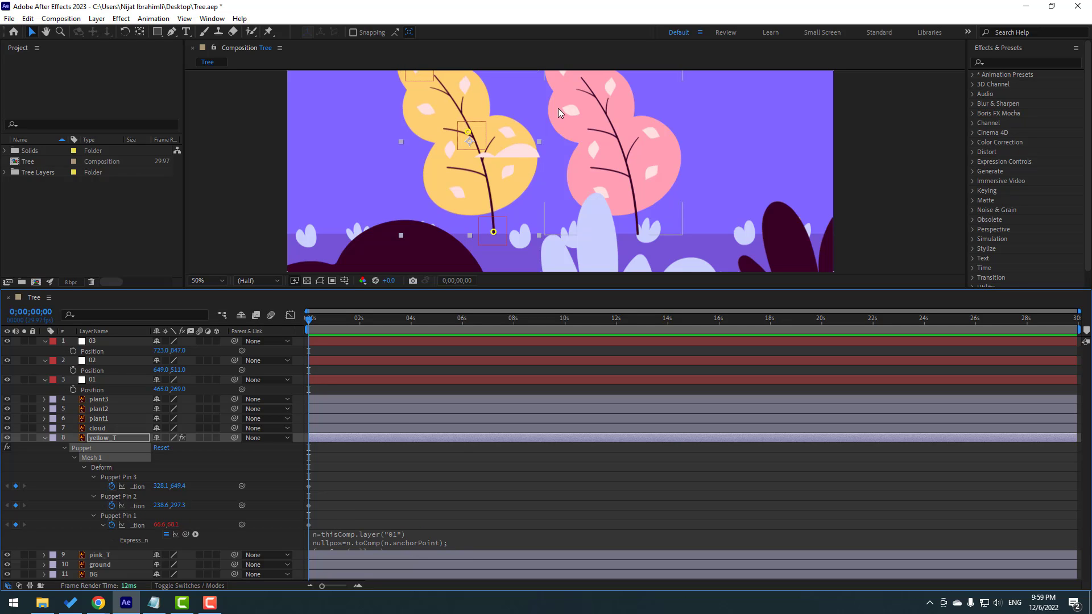
Try moving null 01 slightly to test its control over the top of the yellow tree
drag(484, 144, 477, 190)
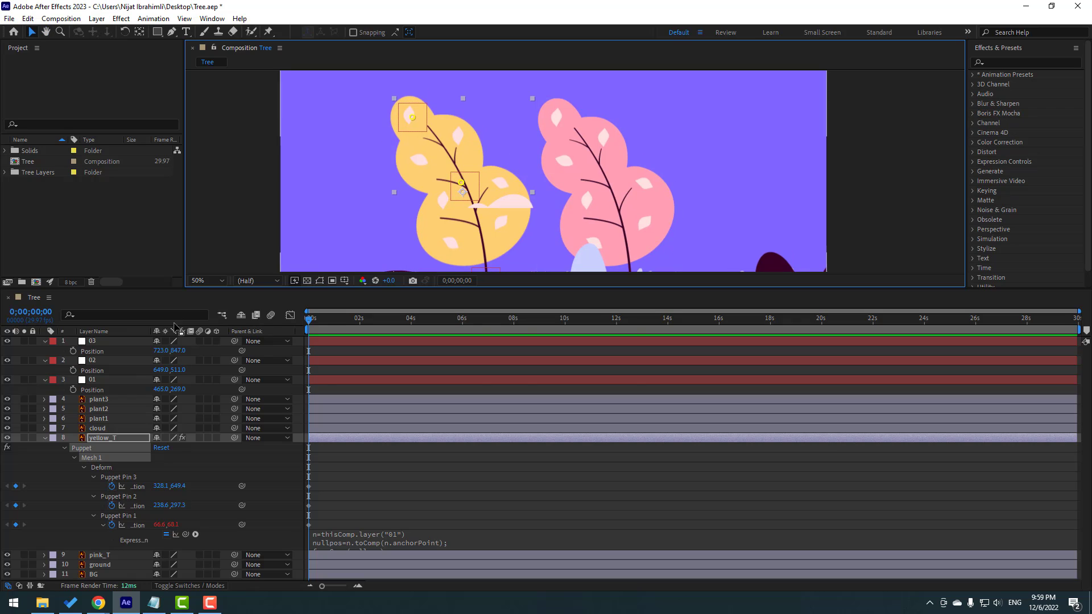
click(95, 379)
mouse_move(421, 128)
mouse_down()
mouse_move(409, 136)
mouse_move(427, 115)
mouse_move(421, 136)
mouse_move(421, 125)
mouse_up()
mouse_move(161, 389)
mouse_down()
mouse_move(313, 379)
mouse_move(157, 387)
mouse_up()
Collapse the revealed Position properties of nulls 01, 02 and 03
click(45, 379)
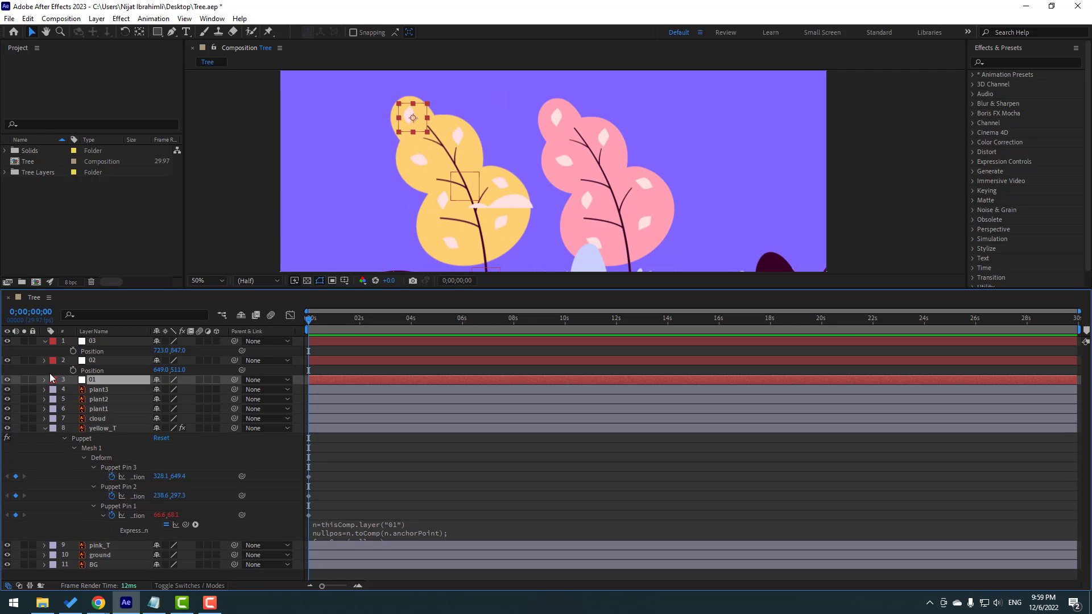
click(44, 360)
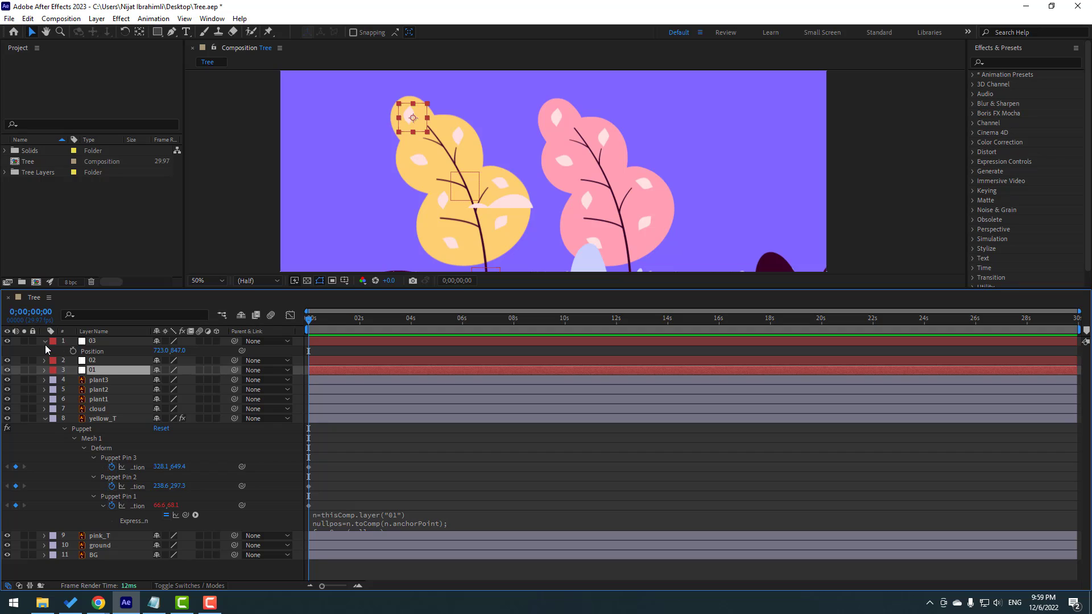
click(45, 341)
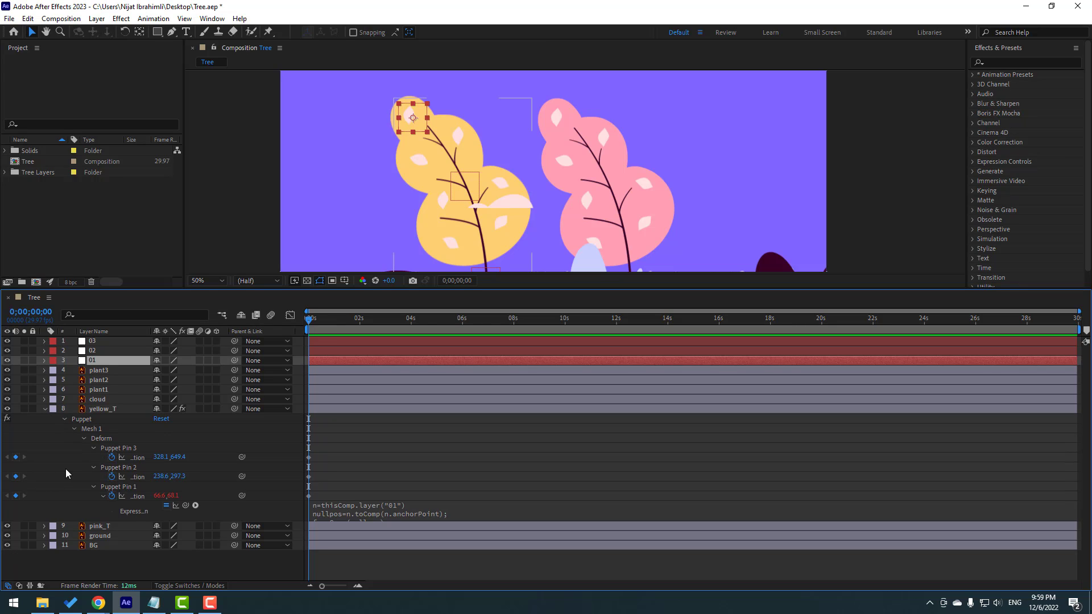
Link Puppet Pin 2's position to null 02 with the copied expression, and test the link by nudging the null
click(100, 481)
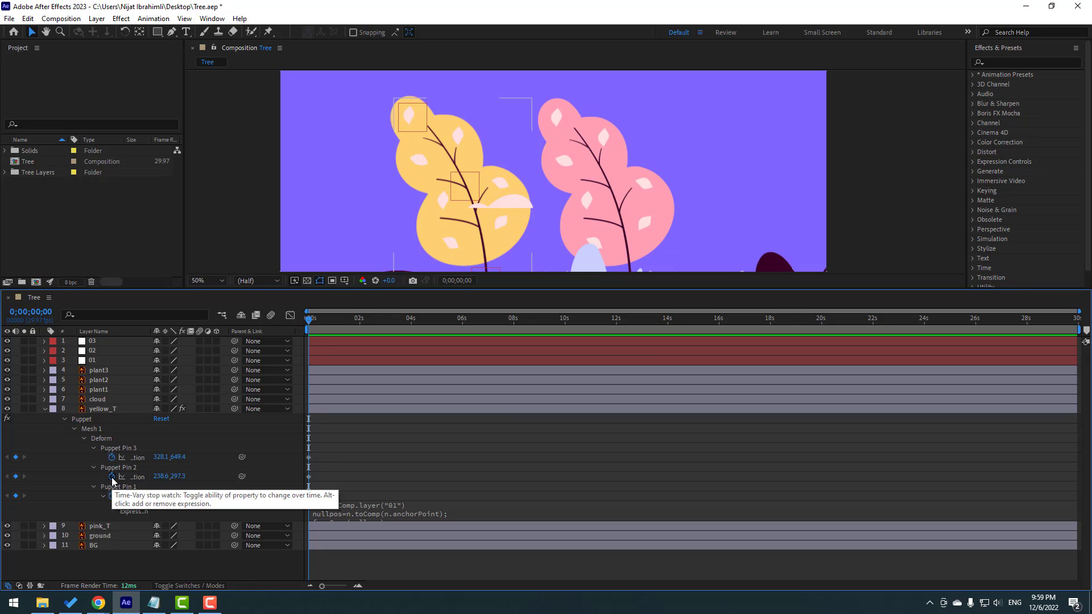
alt+click(112, 478)
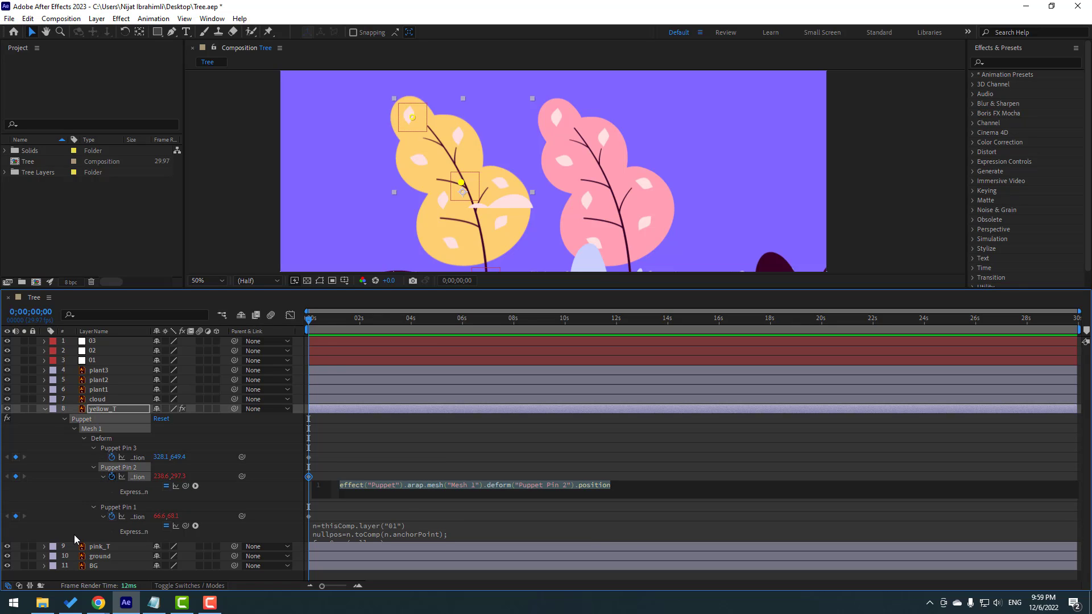
key(ctrl+v)
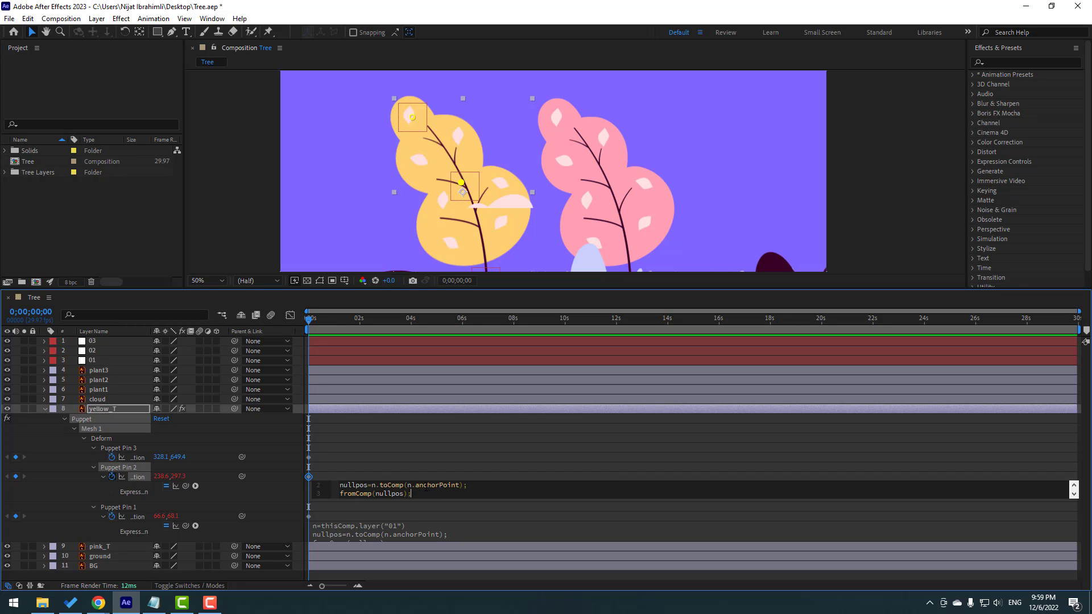
scroll(423, 487, up, 1)
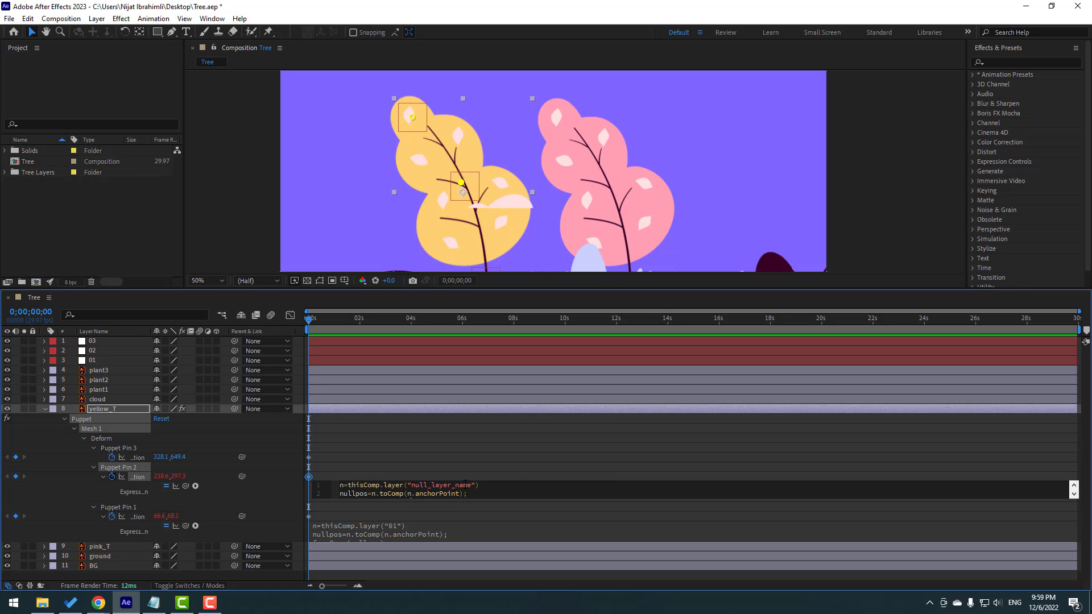
drag(472, 485, 419, 485)
text(02)
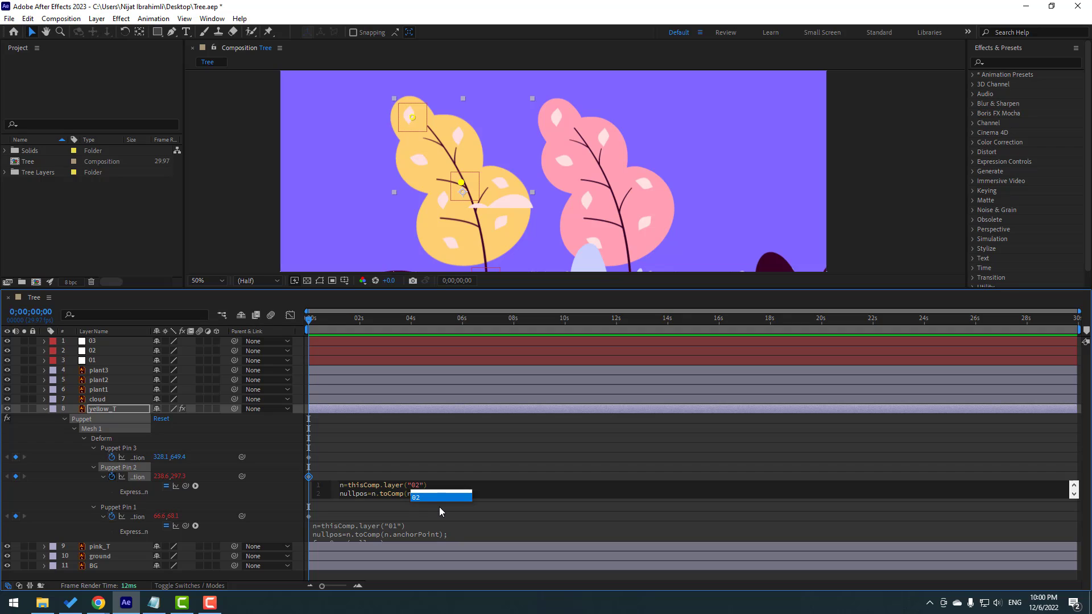
click(337, 476)
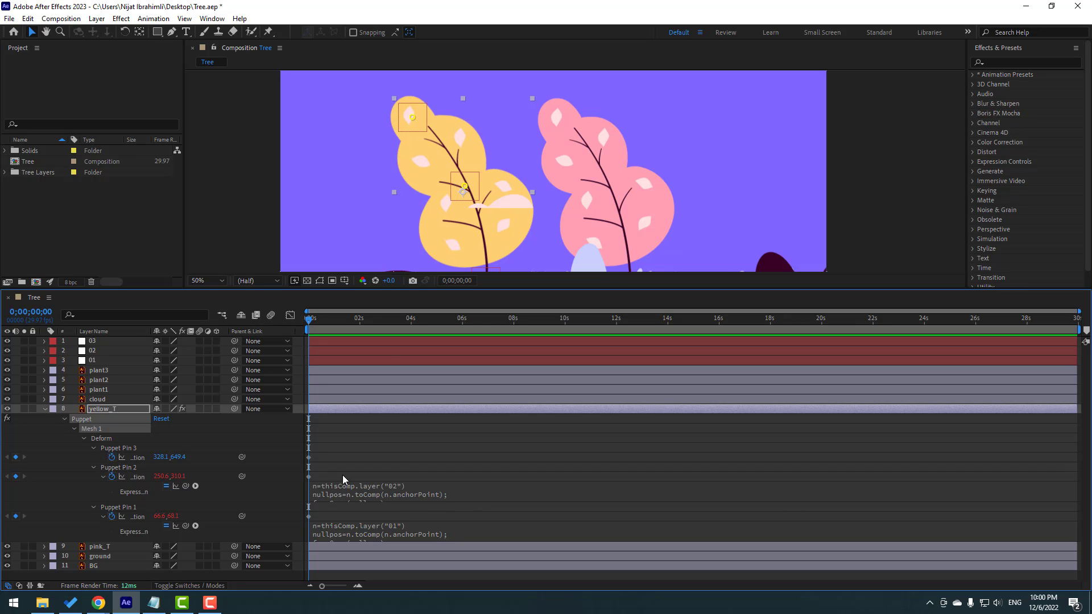
click(94, 351)
mouse_move(463, 197)
mouse_down()
mouse_move(476, 195)
mouse_move(433, 181)
mouse_move(434, 194)
mouse_move(462, 196)
mouse_up()
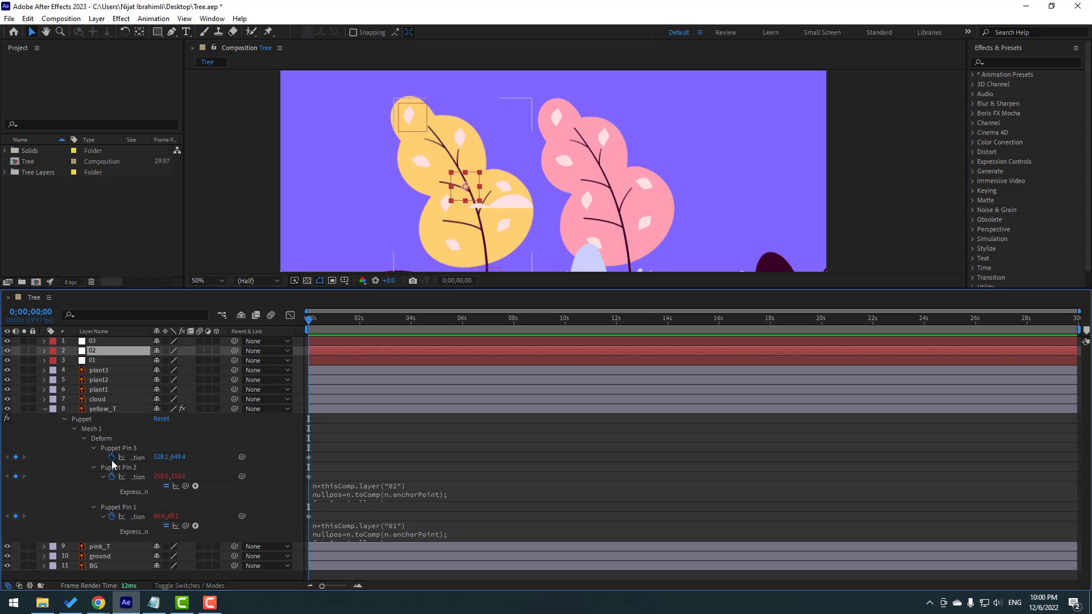
Link Puppet Pin 3's position to null 03 with the copied expression, and check the null at the trunk's base
alt+click(112, 458)
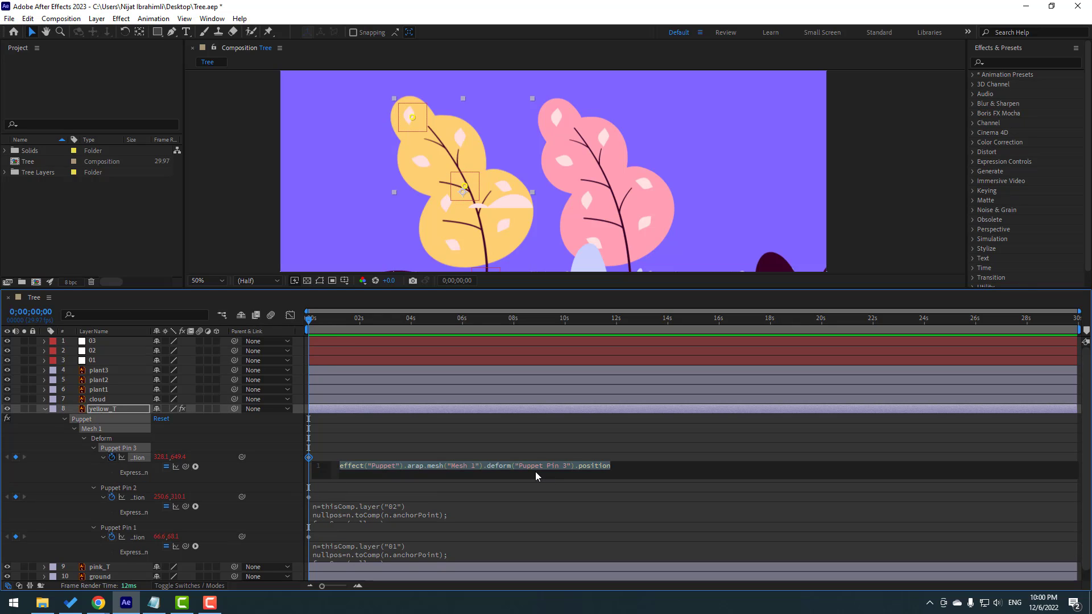
text(n=thisComp.layer("03") nullpos=n.toComp(n.anchorPoint); fromComp(nullpos);)
scroll(471, 468, up, 1)
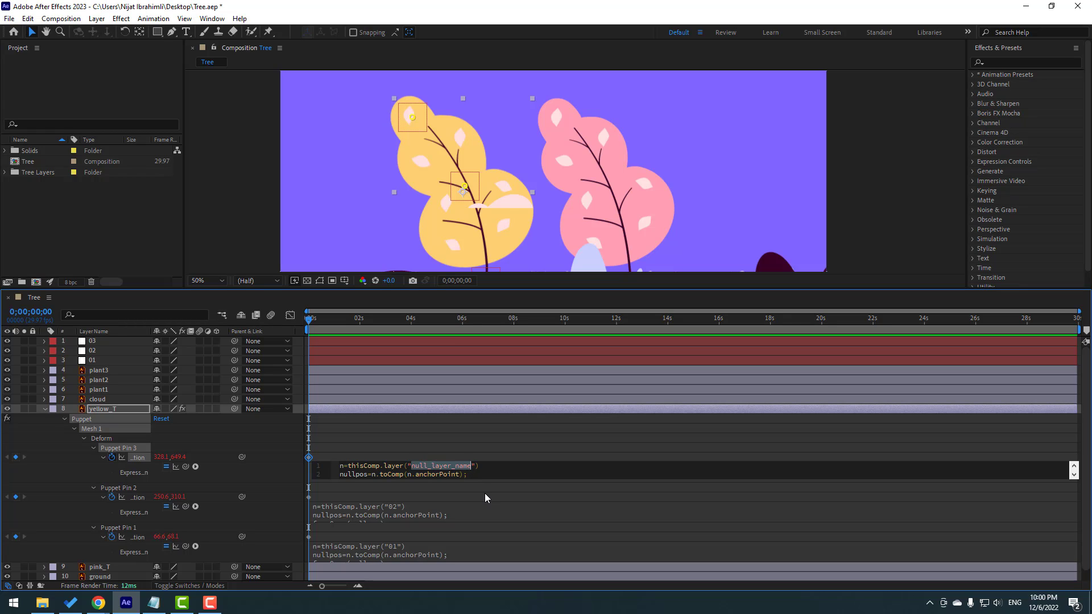
text(03)
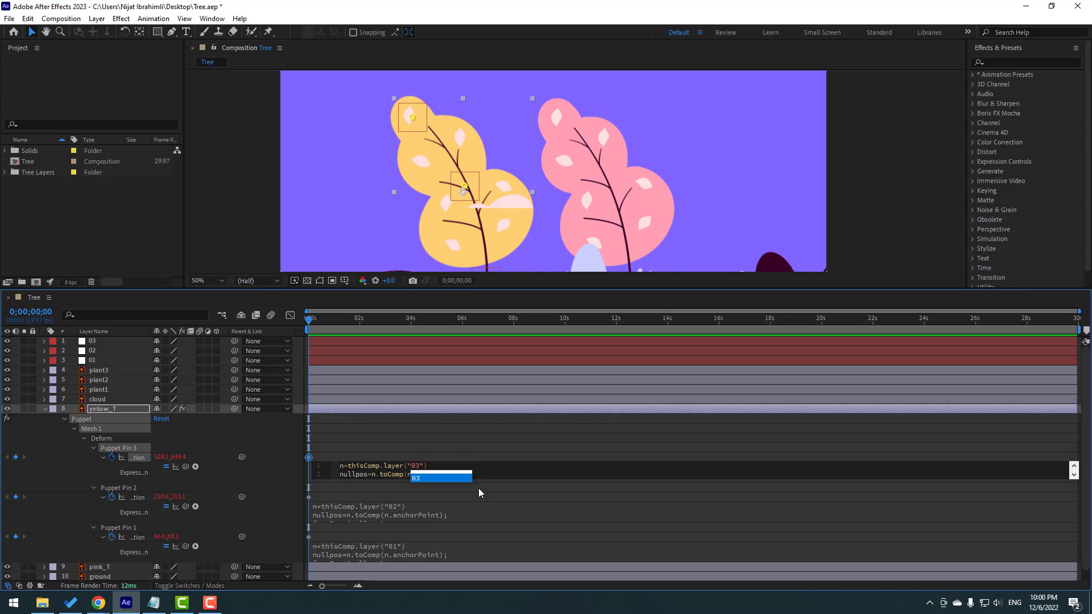
click(337, 456)
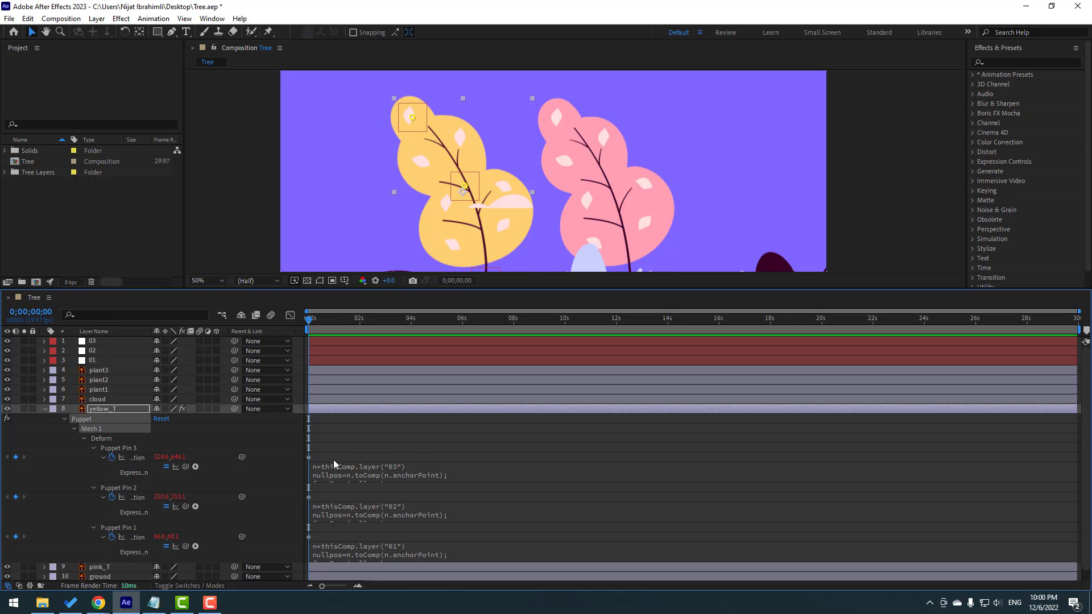
click(92, 343)
drag(505, 272, 470, 229)
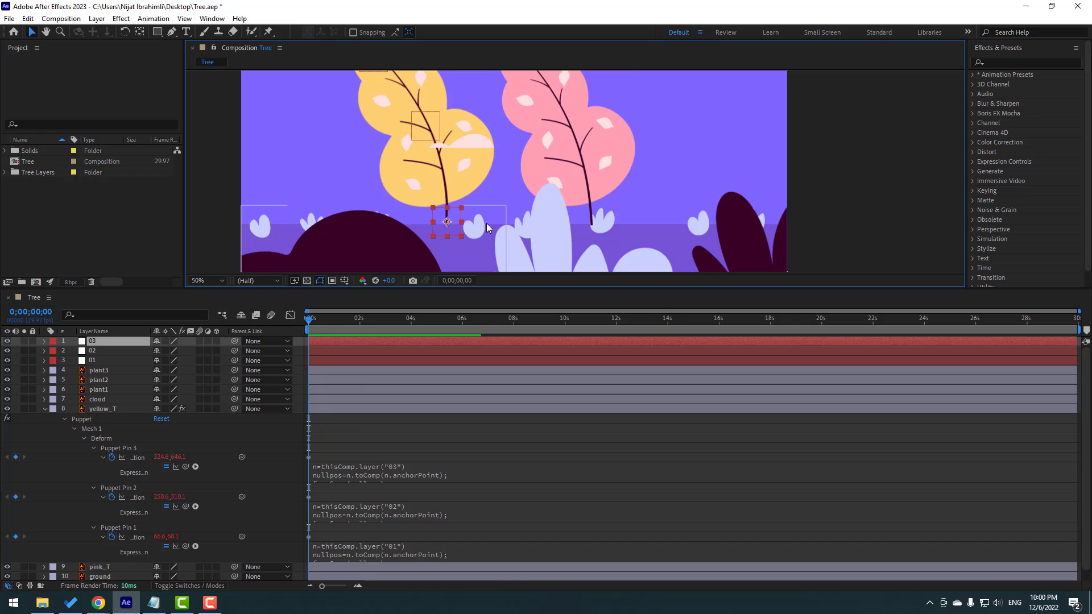
Collapse yellow_T's properties and enlarge the composition view to show the whole scene
click(44, 409)
click(125, 452)
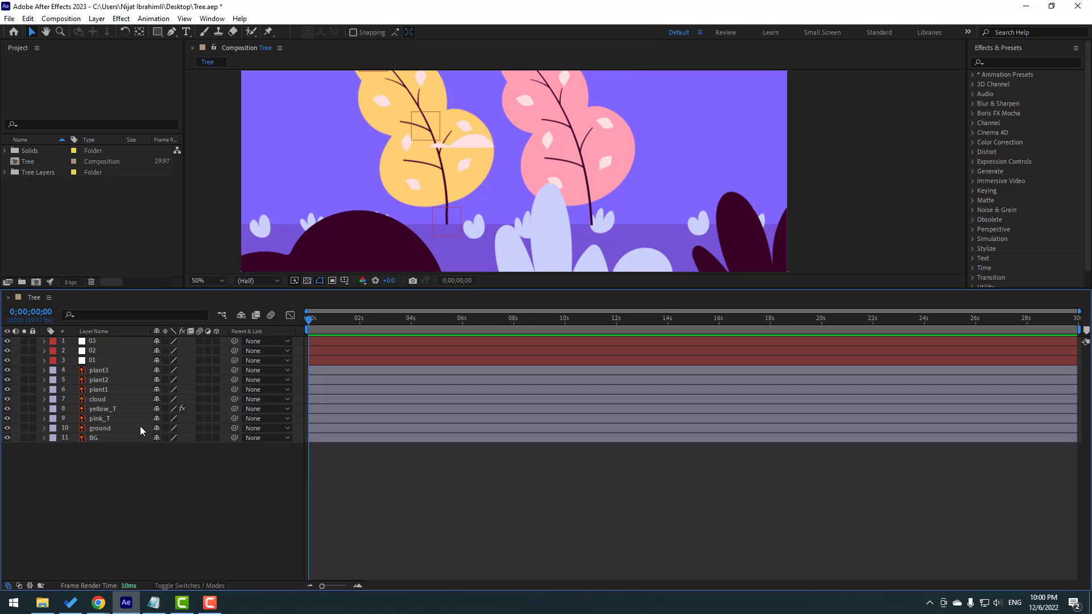
drag(313, 289, 285, 373)
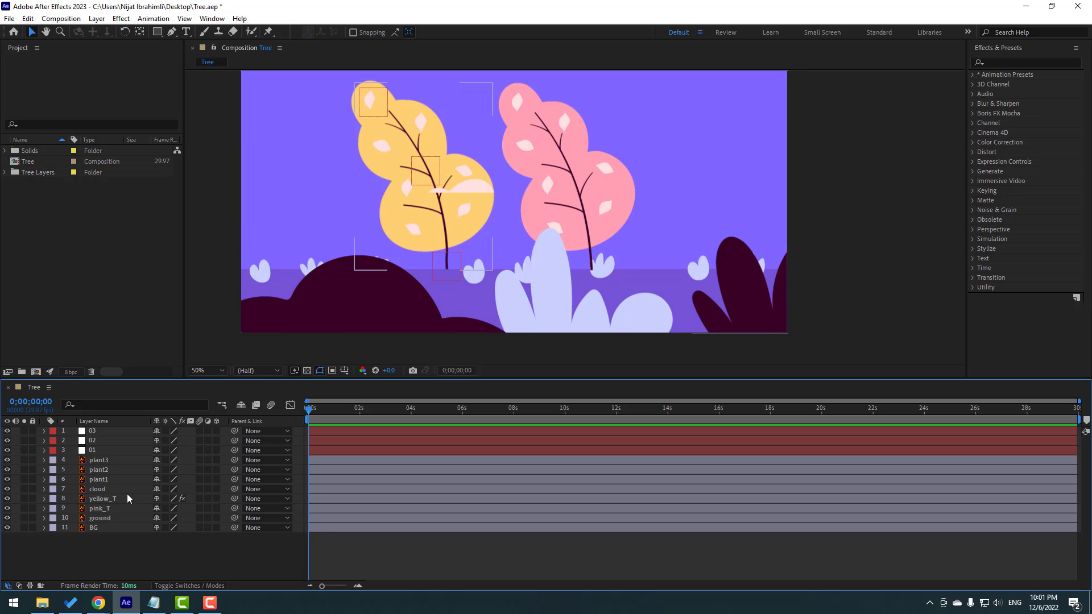
Reveal the Position properties of nulls 01 and 02 and set starting keyframes for both at 0 seconds
click(96, 449)
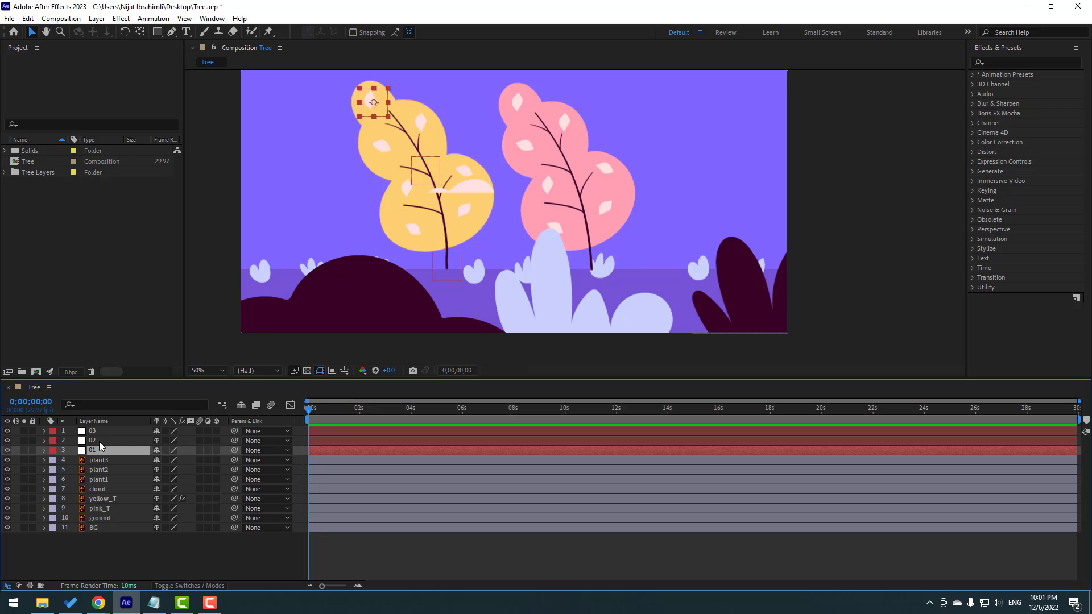
shift+click(99, 441)
key(p)
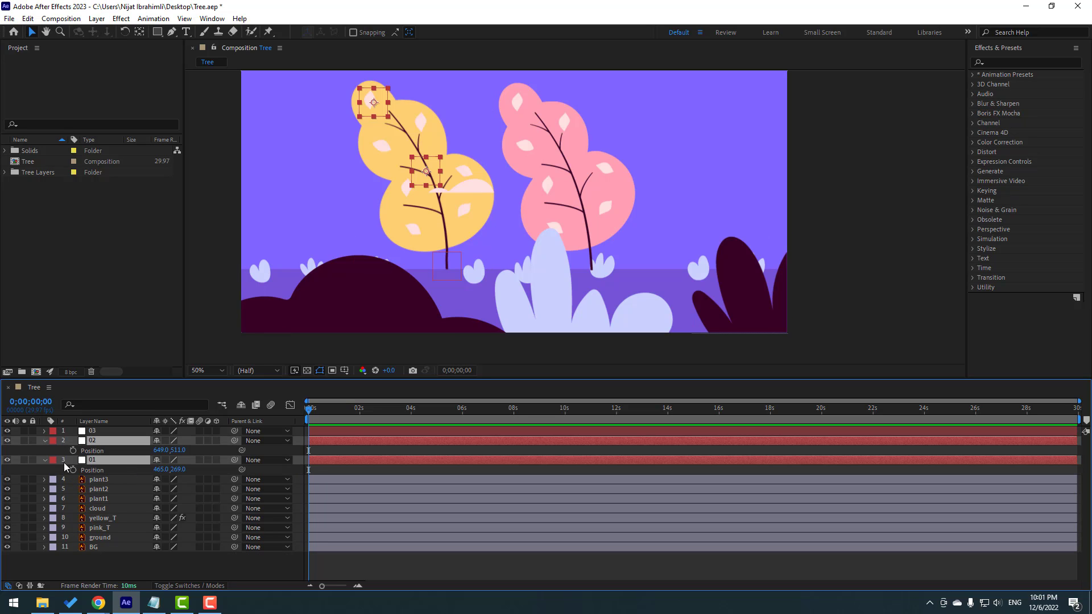
click(73, 450)
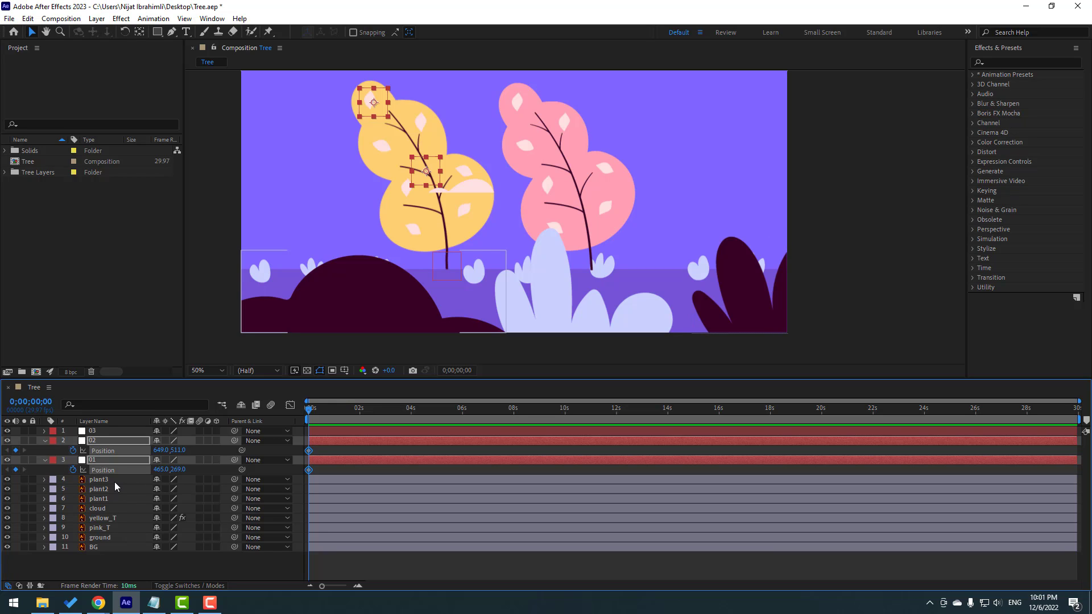
At frame 10, shift null 01 to about (407, 309) and null 02 to about (615, 527) to lean the yellow tree
click(458, 370)
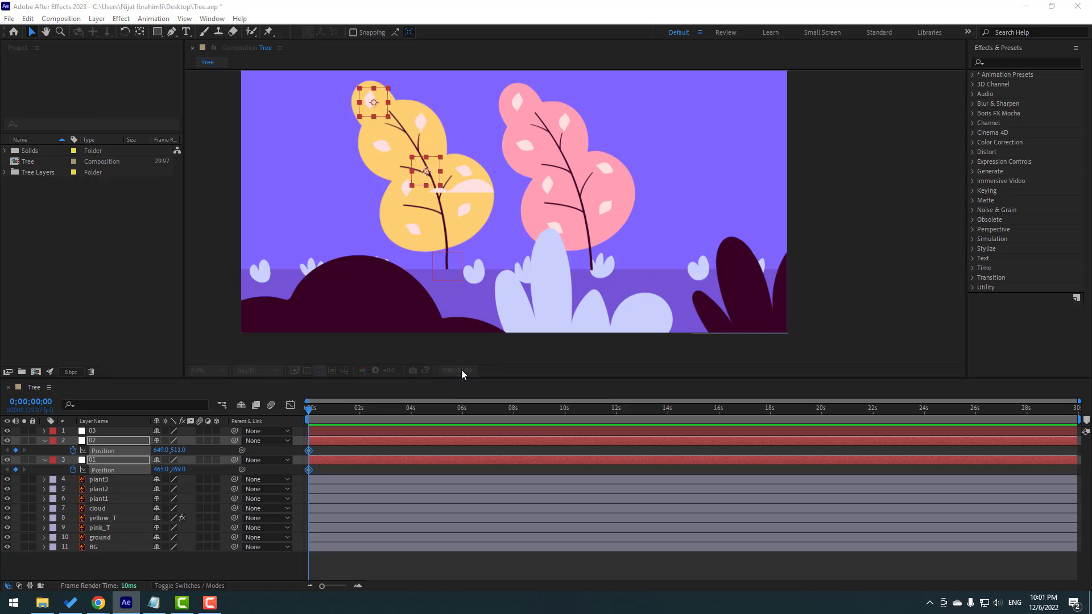
text(+10)
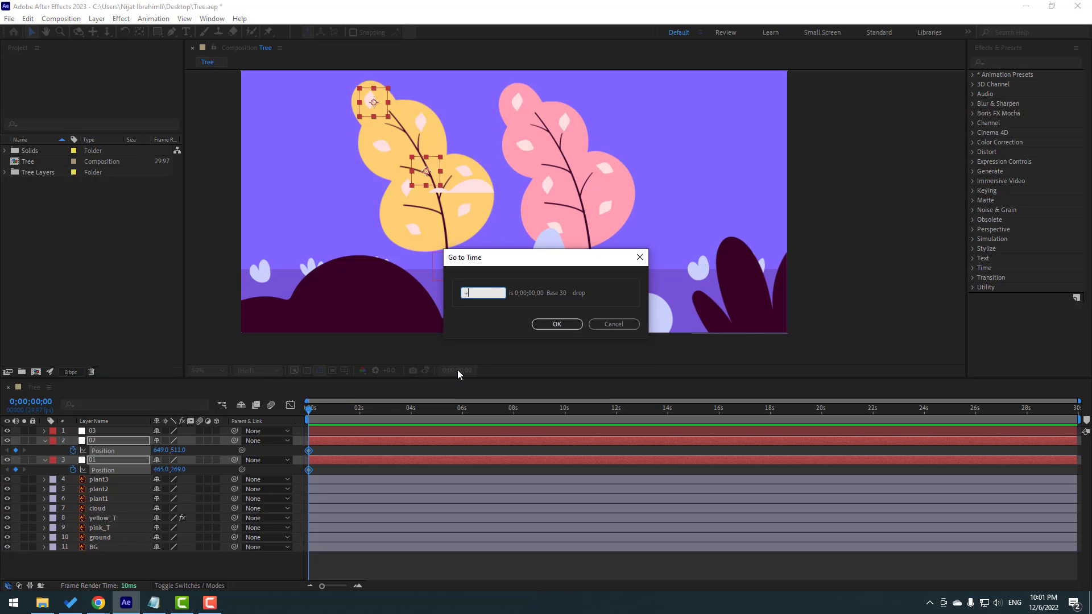
click(550, 324)
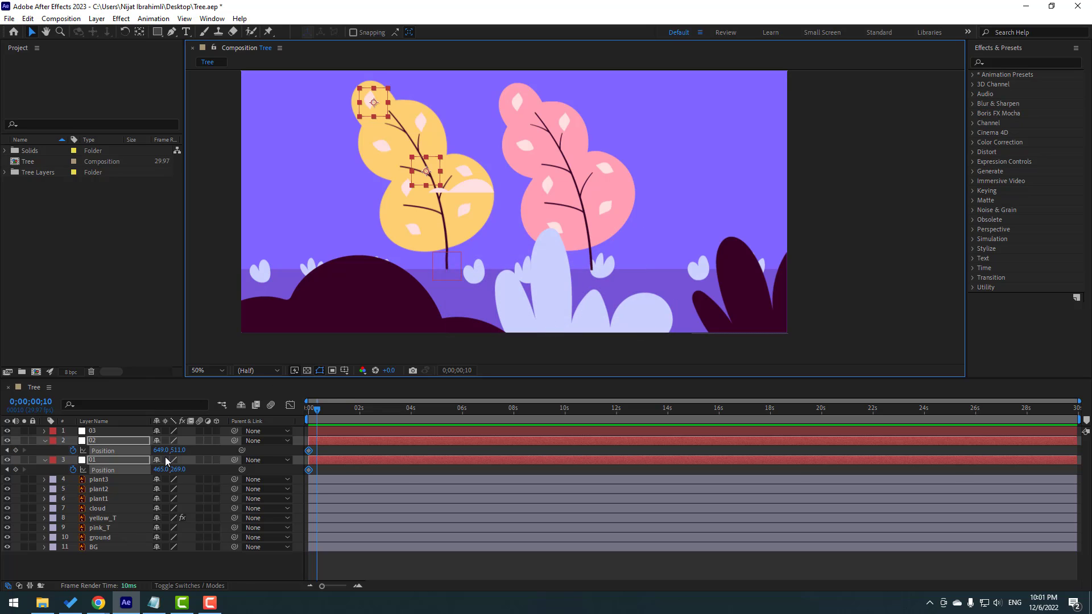
click(201, 450)
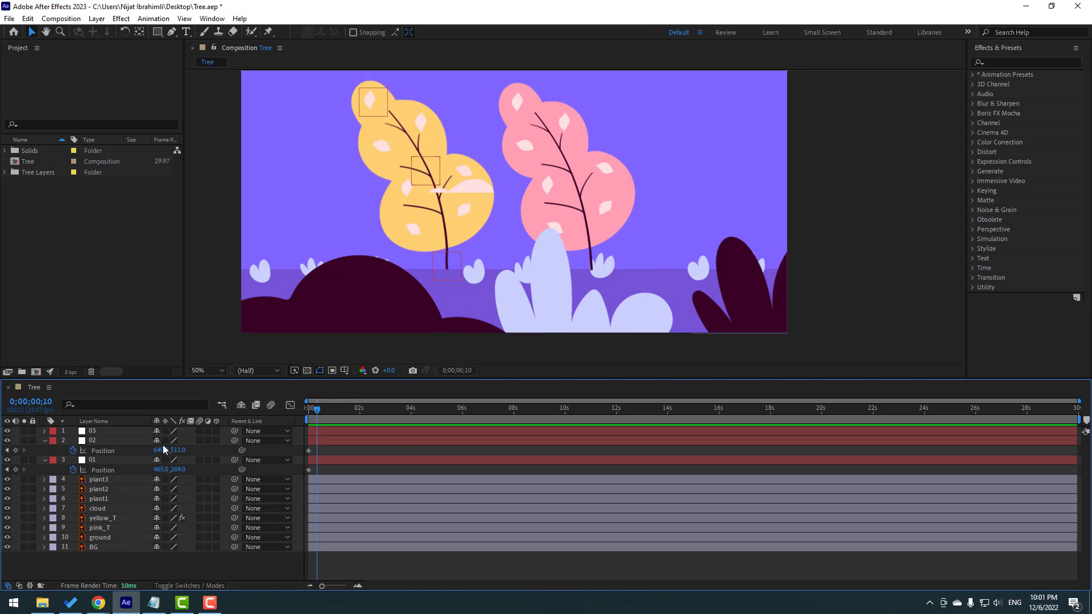
click(95, 459)
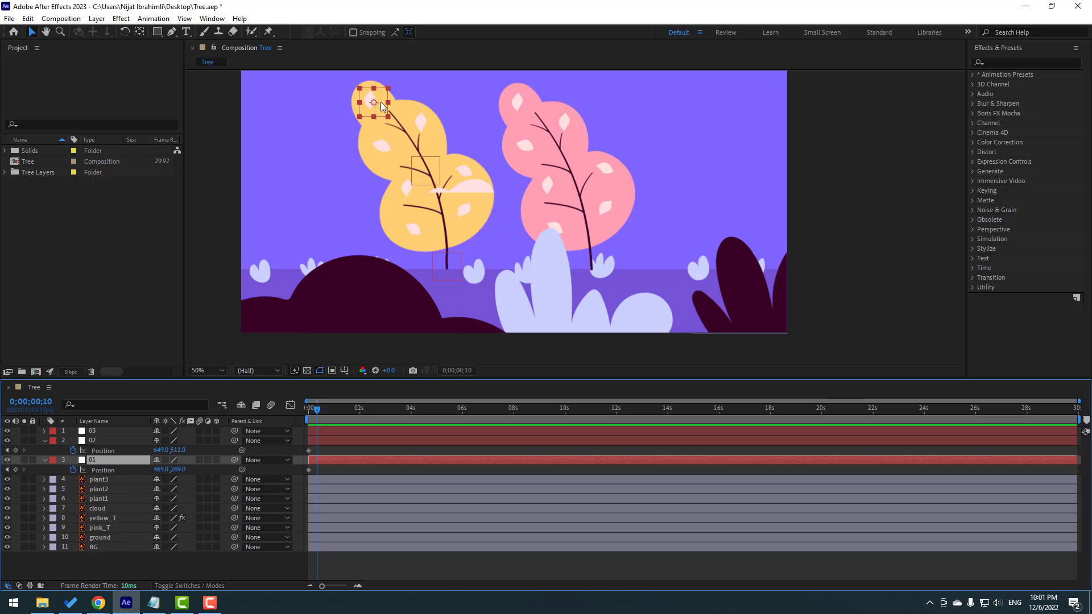
drag(381, 110, 364, 121)
click(426, 170)
drag(431, 166, 421, 170)
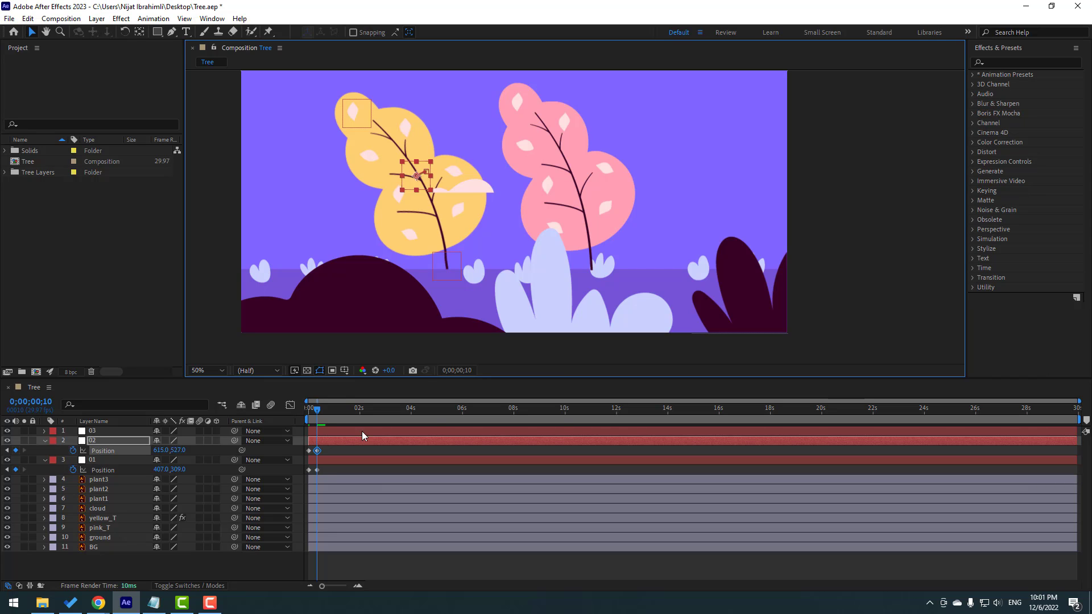
At frame 20, keyframe null 02's X position at about 638 and null 01's at about 502
mouse_move(318, 410)
mouse_down()
mouse_move(306, 416)
mouse_move(316, 408)
mouse_up()
key(equal)
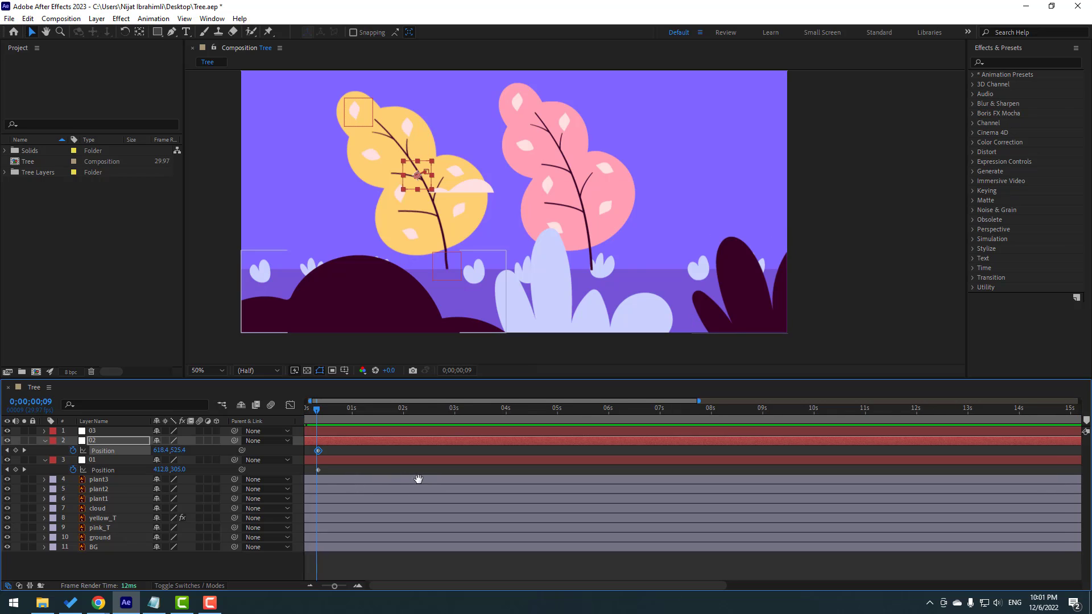
key(Page_Down)
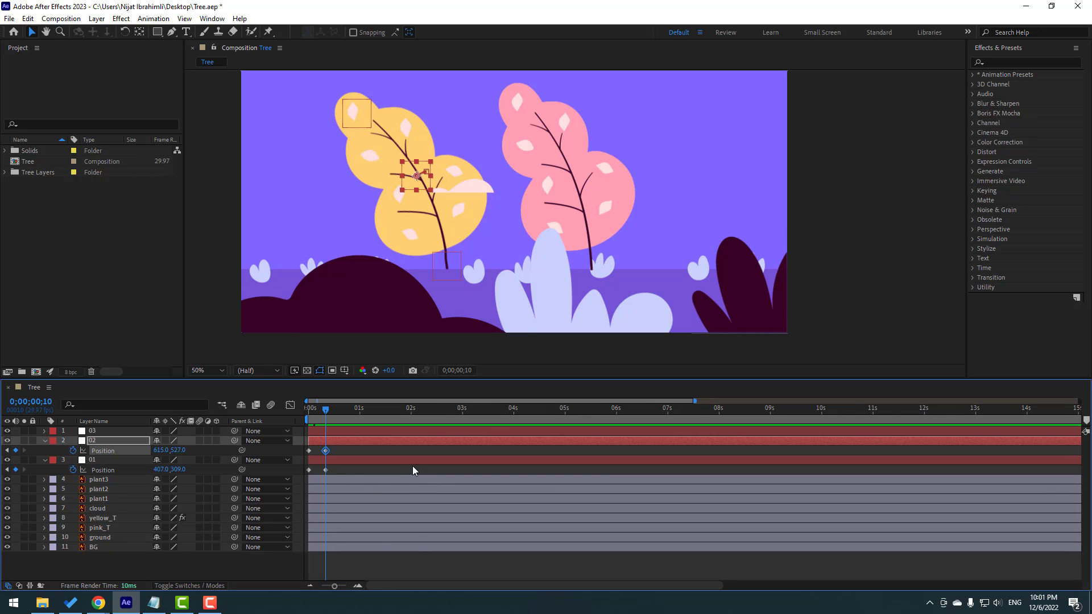
key(shift+Page_Down)
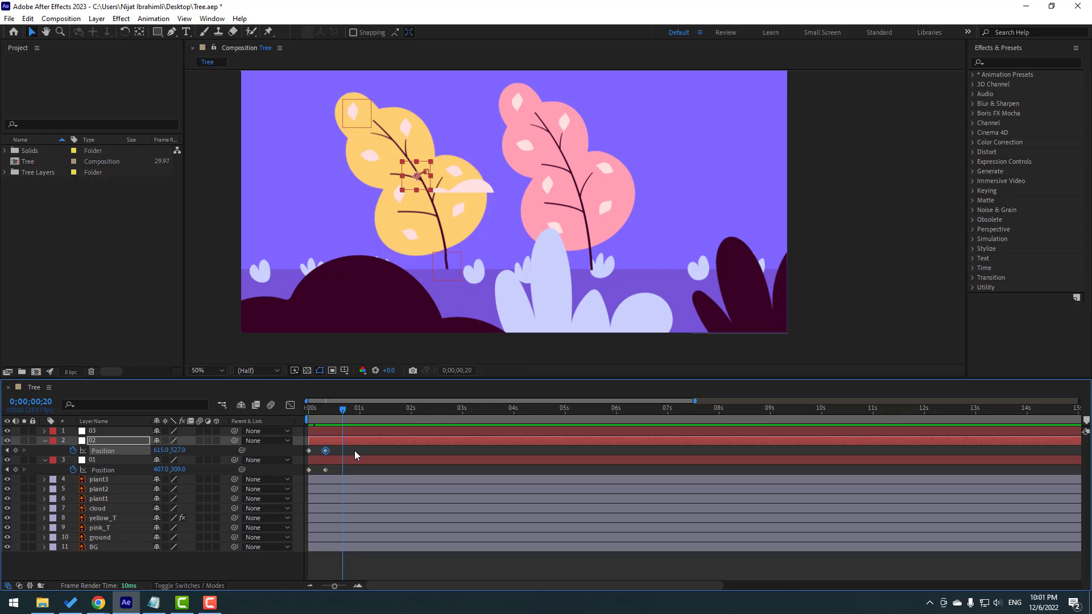
click(354, 450)
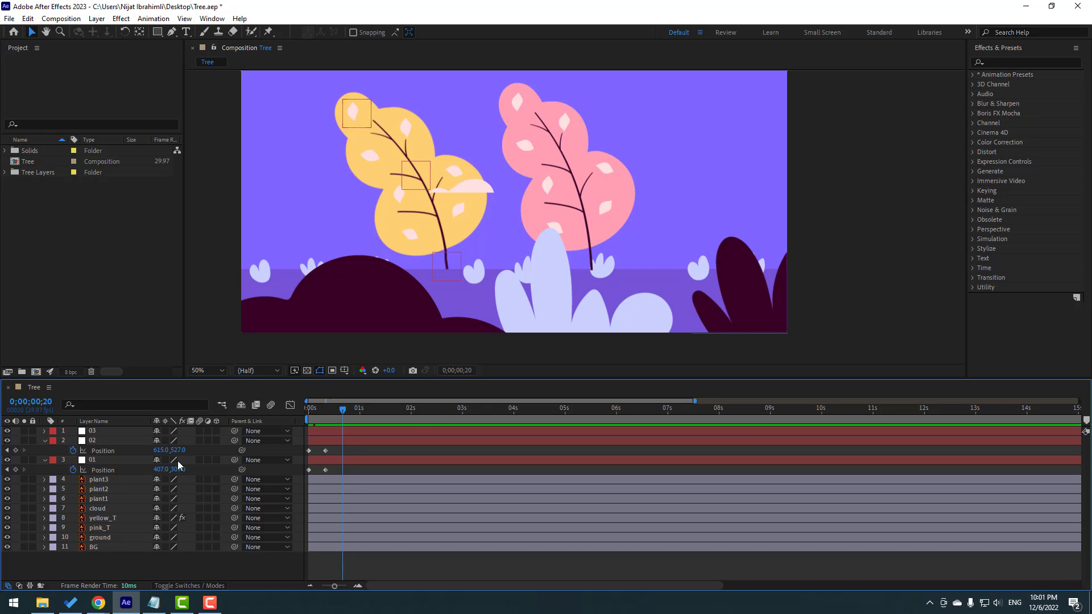
drag(158, 454, 216, 473)
At 1 second, keyframe null 02's X position at about 584 and null 01's at about 393
key(shift+Page_Down)
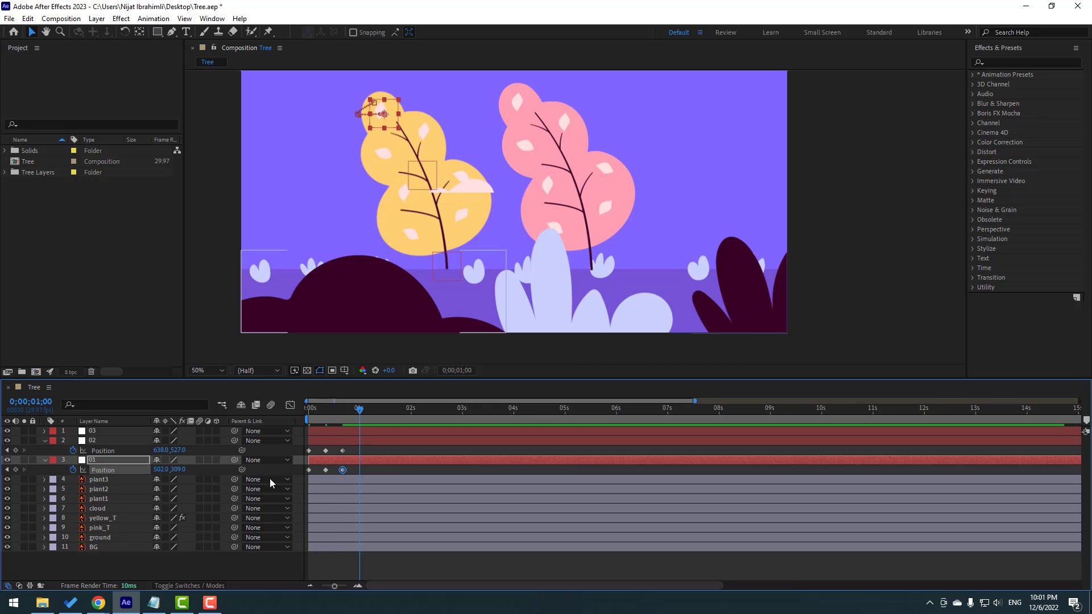
click(315, 453)
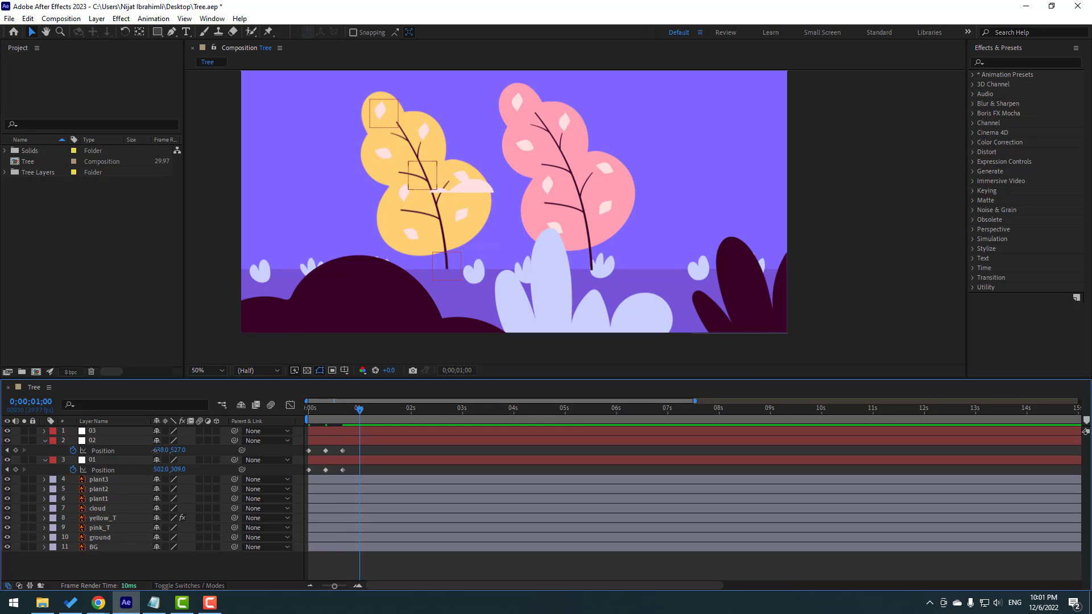
drag(162, 450, 119, 486)
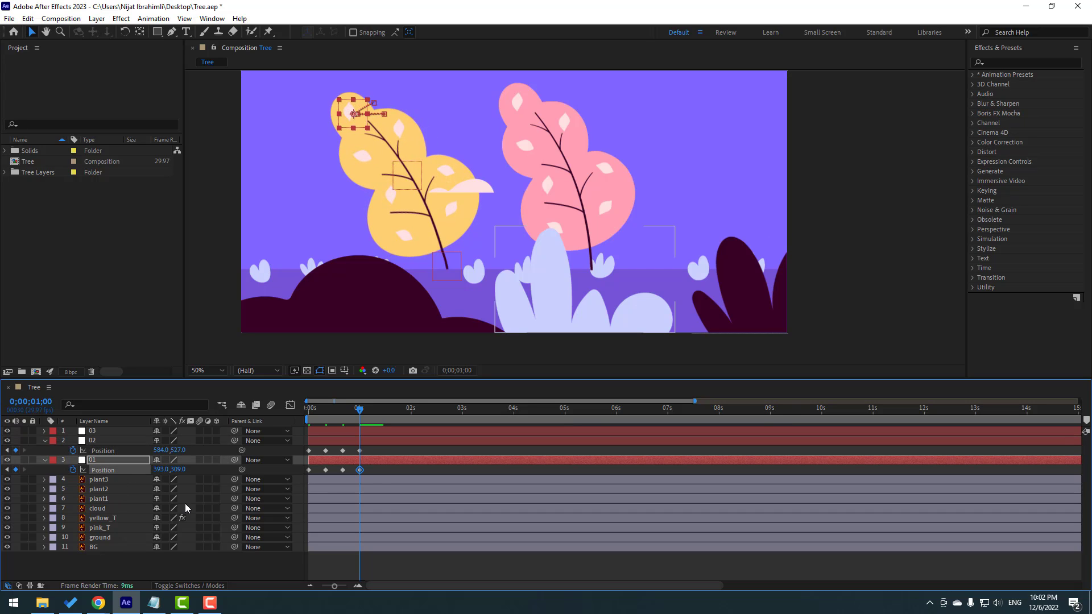
Copy the first Position keyframes of nulls 02 and 01 to 0;00;01;10
key(shift+Page_Down)
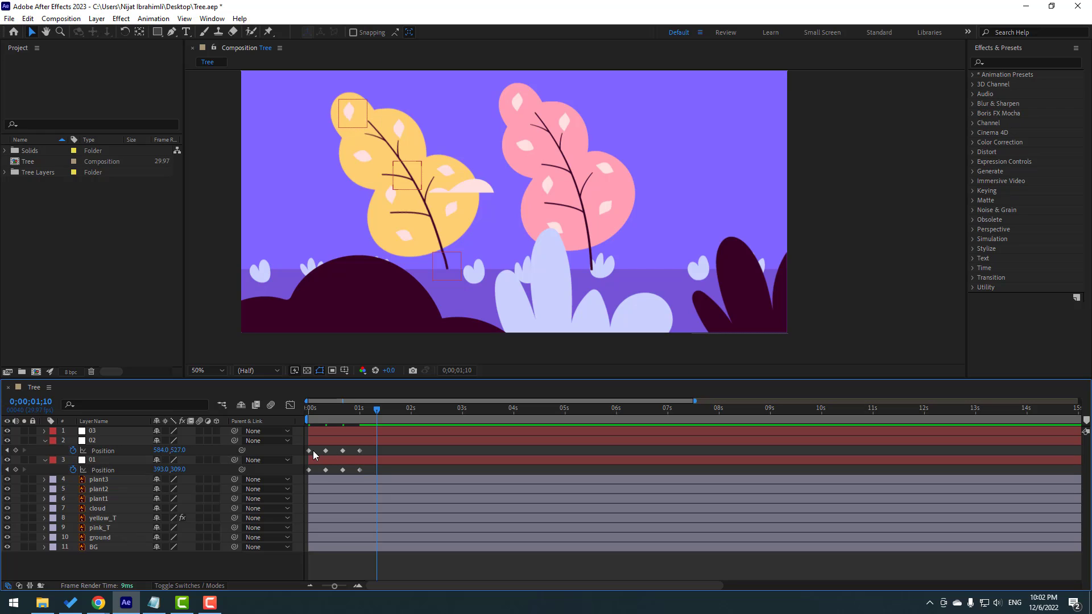
click(307, 451)
key(ctrl+c)
key(ctrl+v)
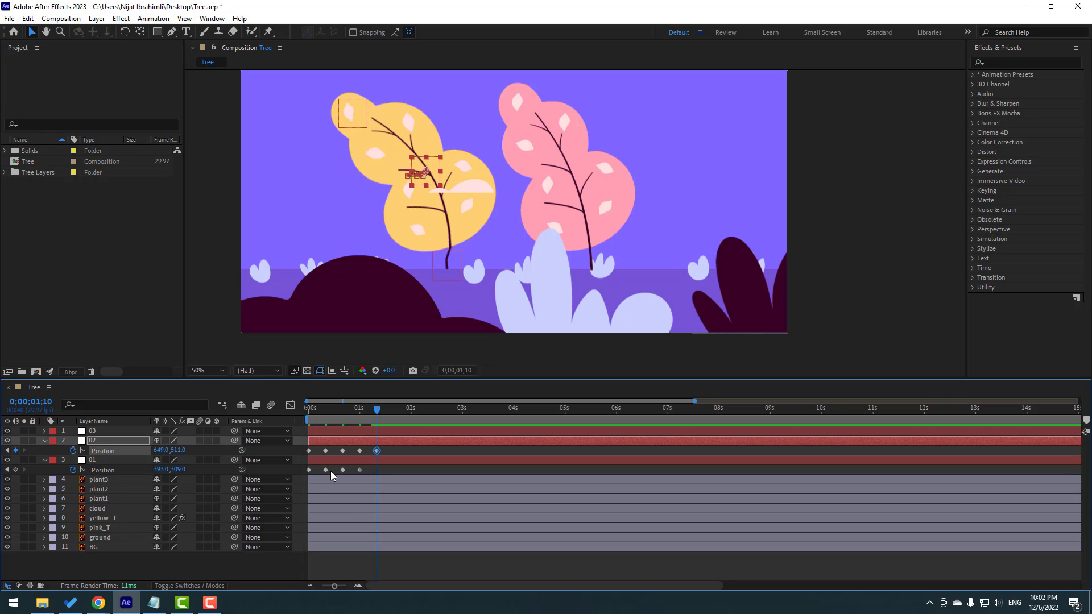
click(310, 470)
key(ctrl+c)
key(ctrl+v)
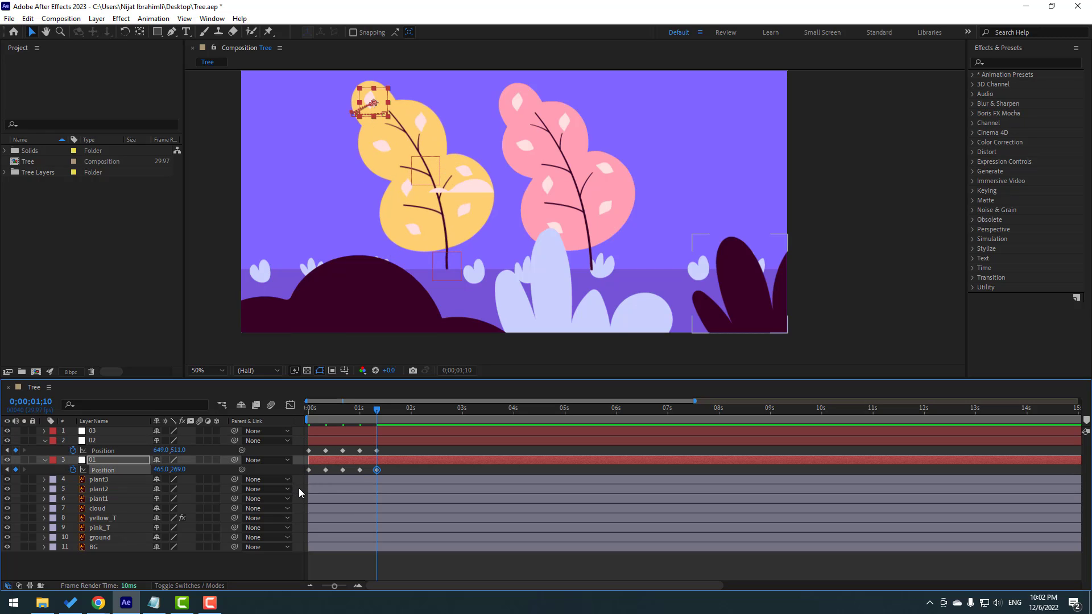
End the work area at 0;00;01;10 and apply Easy Ease to all Position keyframes of nulls 01 and 02
key(n)
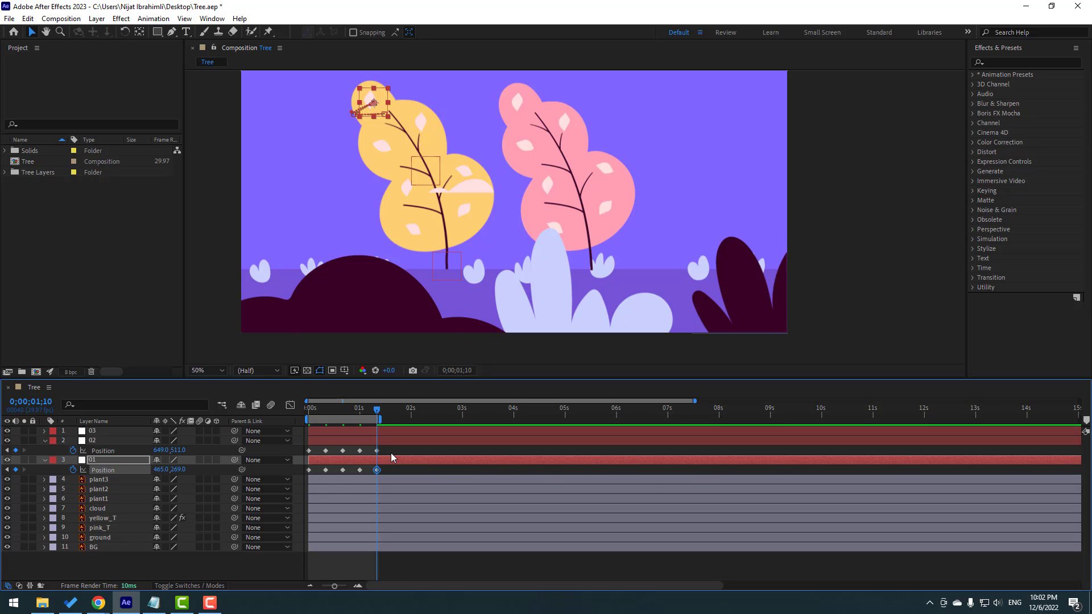
drag(391, 450, 307, 474)
right_click(310, 470)
mouse_move(318, 466)
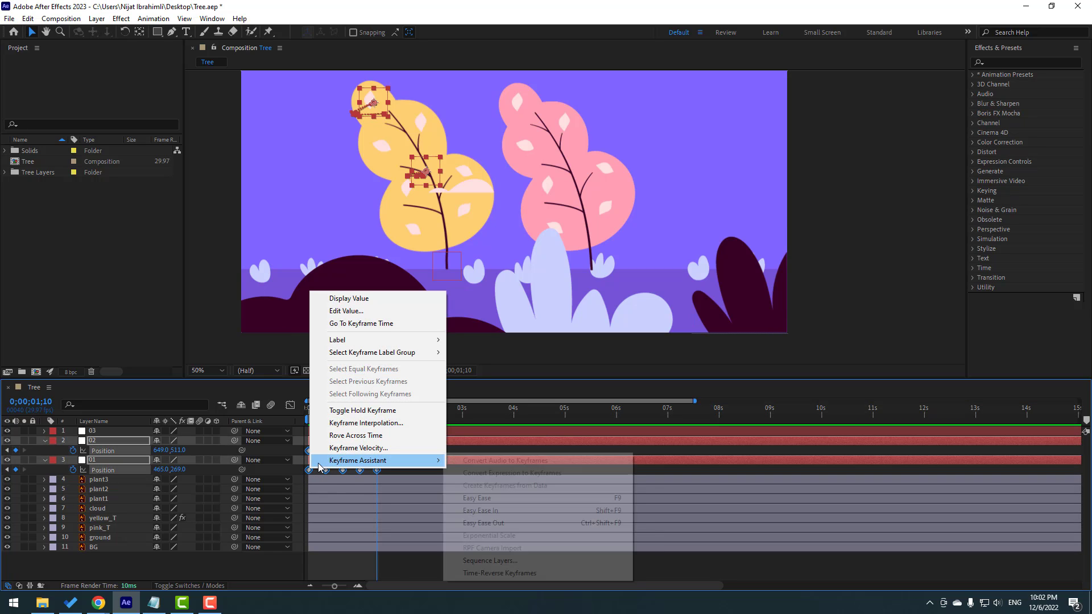
click(475, 498)
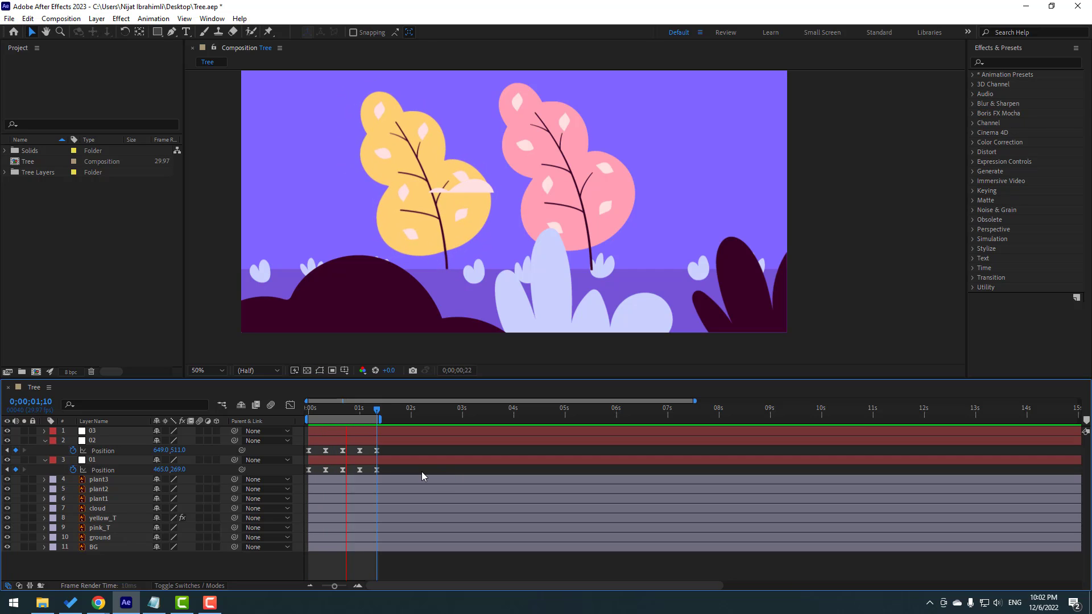
Stretch the keyframes of nulls 01 and 02 to just past 2 seconds, extend the work area to match, and preview
drag(395, 447, 290, 478)
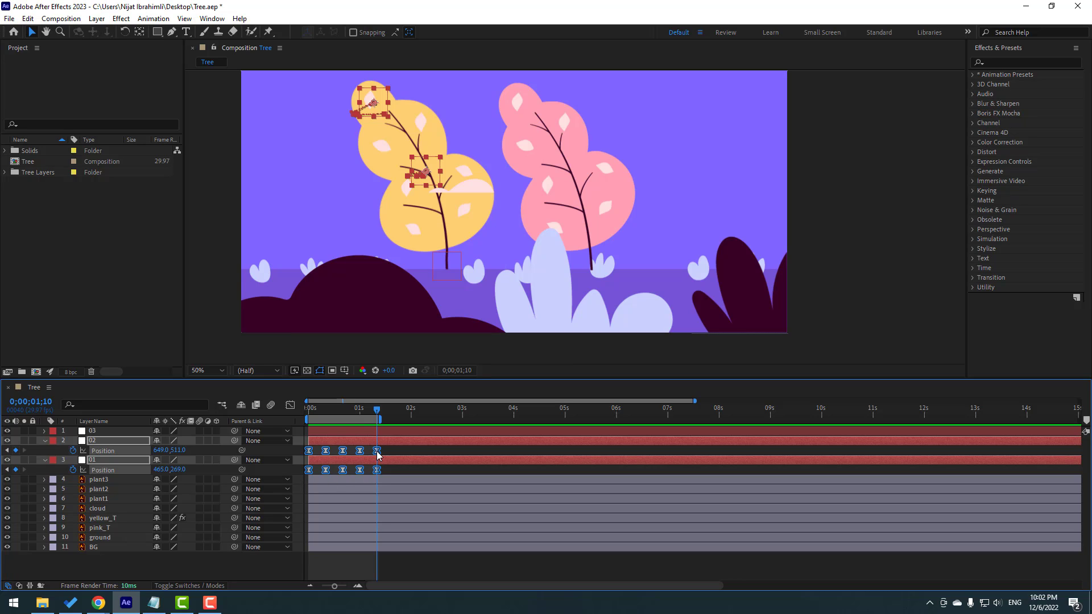
drag(377, 450, 420, 451)
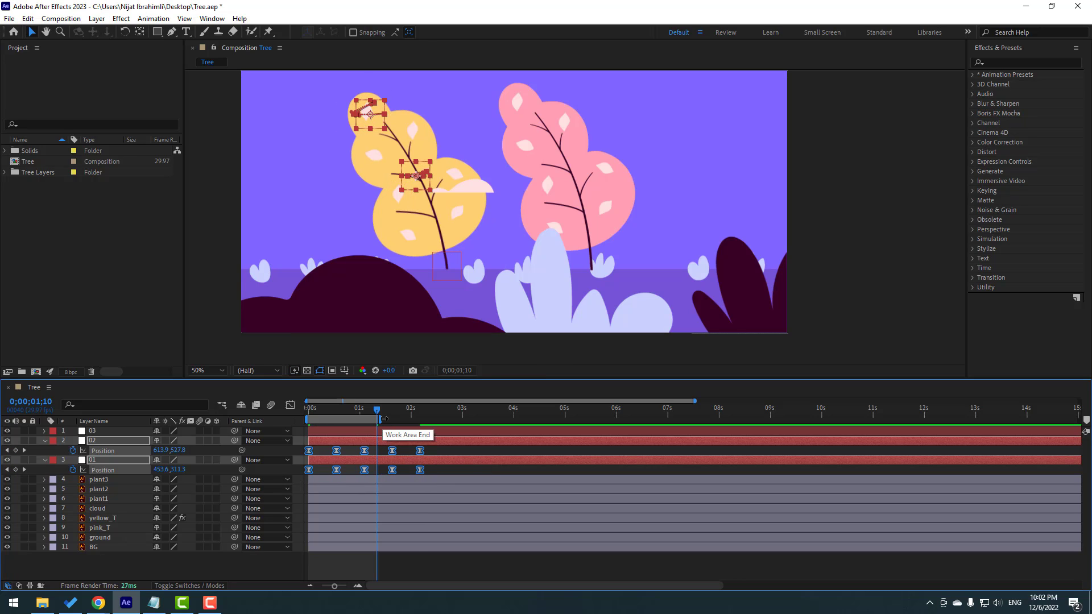
drag(380, 419, 417, 419)
click(444, 452)
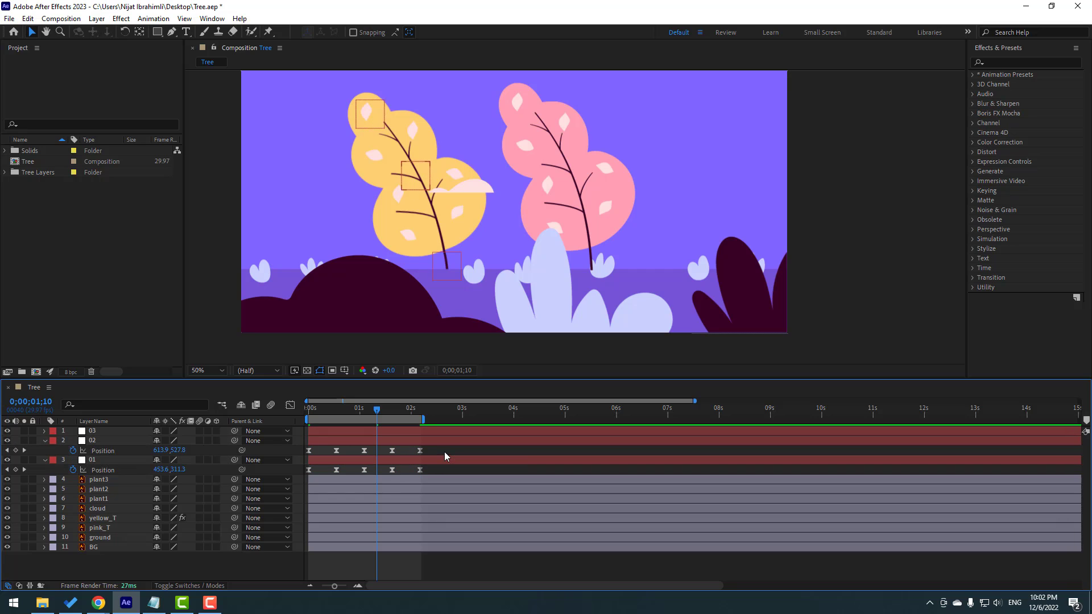
key(space)
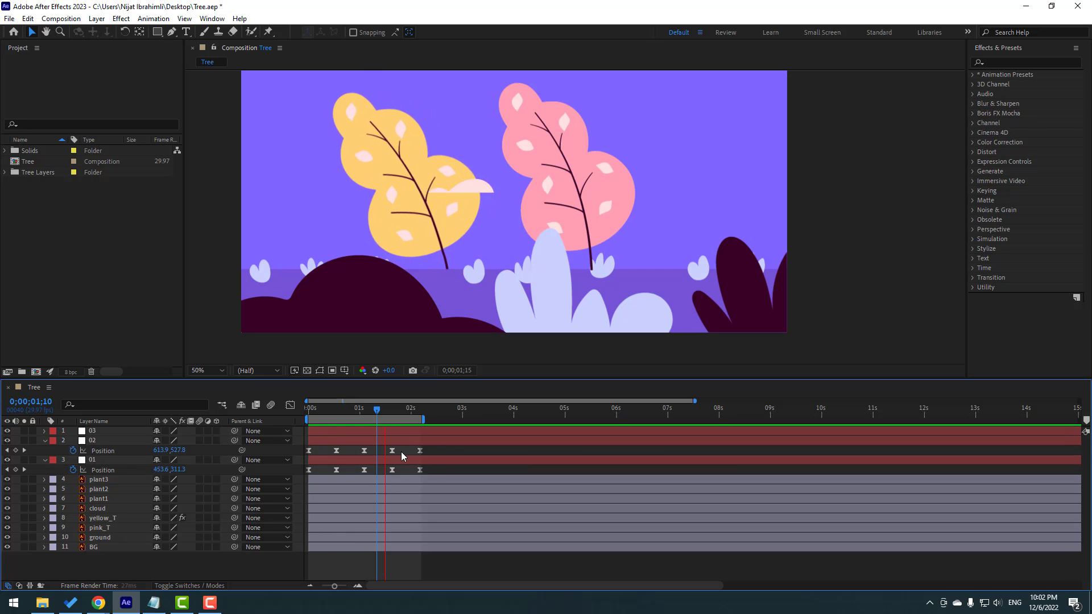
At 0;00;01;03, raise null 01 to about (506, 247) on its middle keyframe and preview the sway
drag(337, 408, 365, 408)
drag(364, 450, 363, 450)
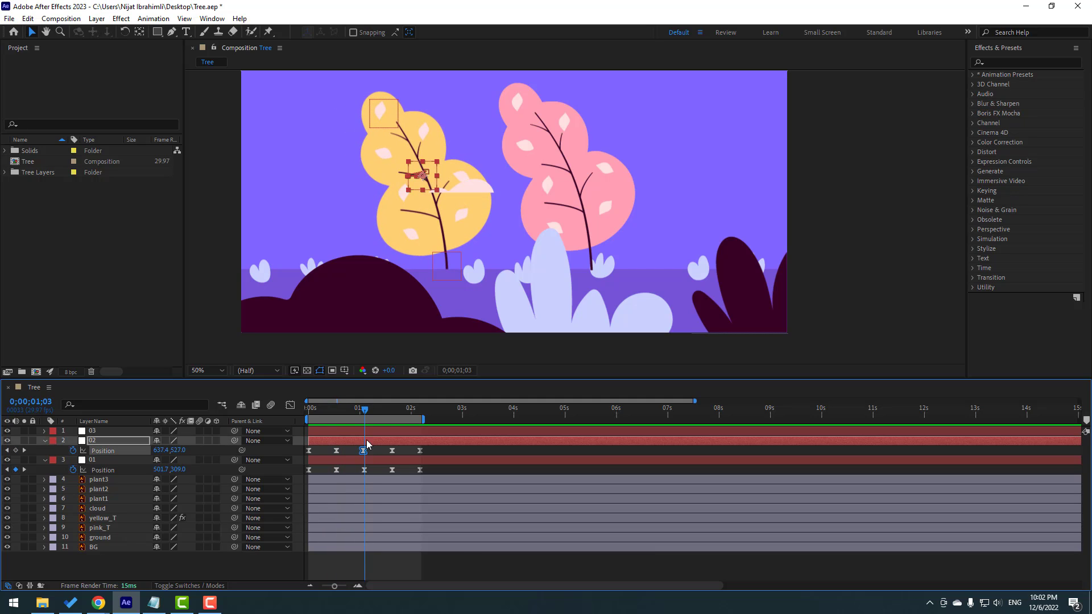
click(364, 470)
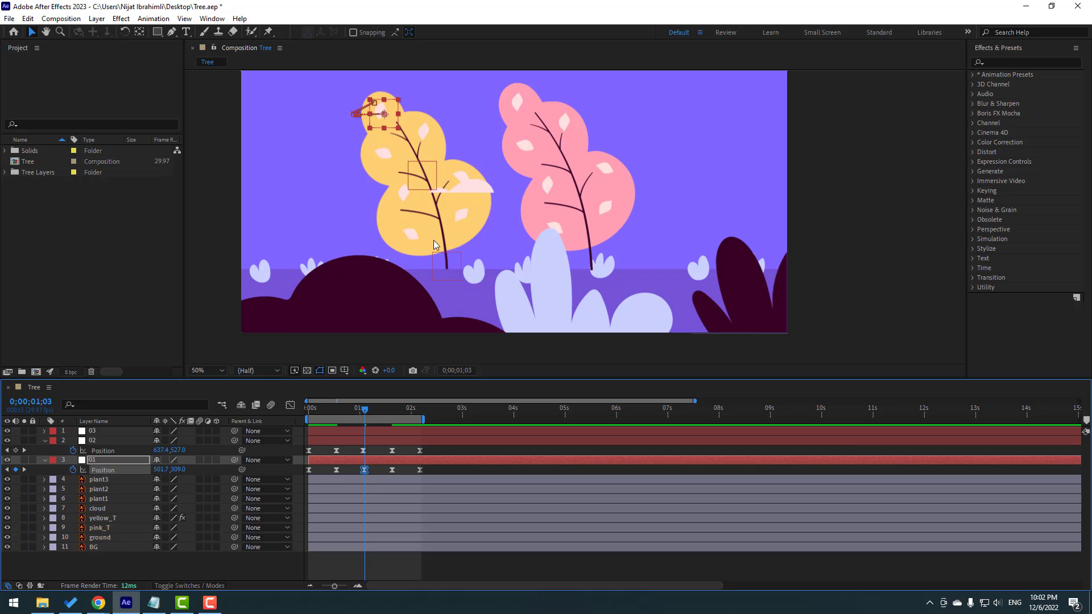
drag(388, 121, 390, 104)
key(space)
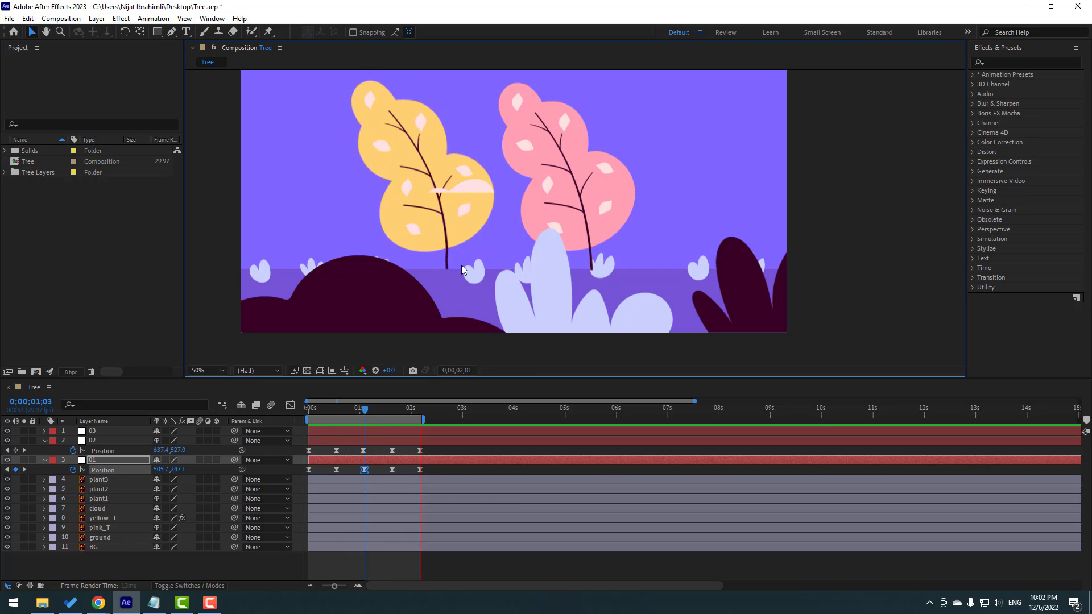
key(space)
Return to the start of the timeline and collapse the keyframed properties of nulls 01 and 02
key(shift+slash)
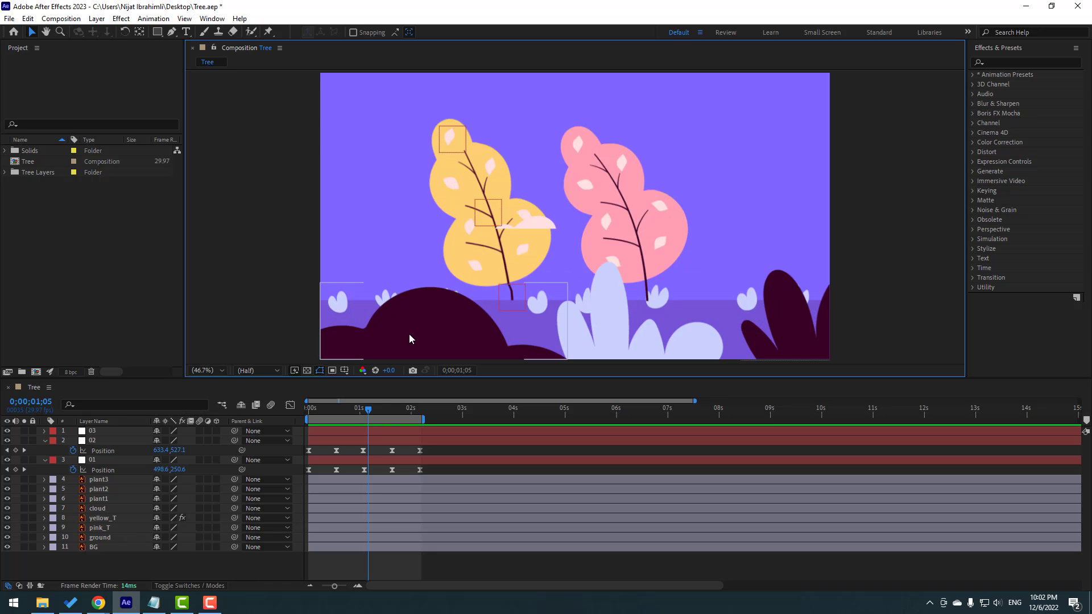
click(283, 417)
key(Home)
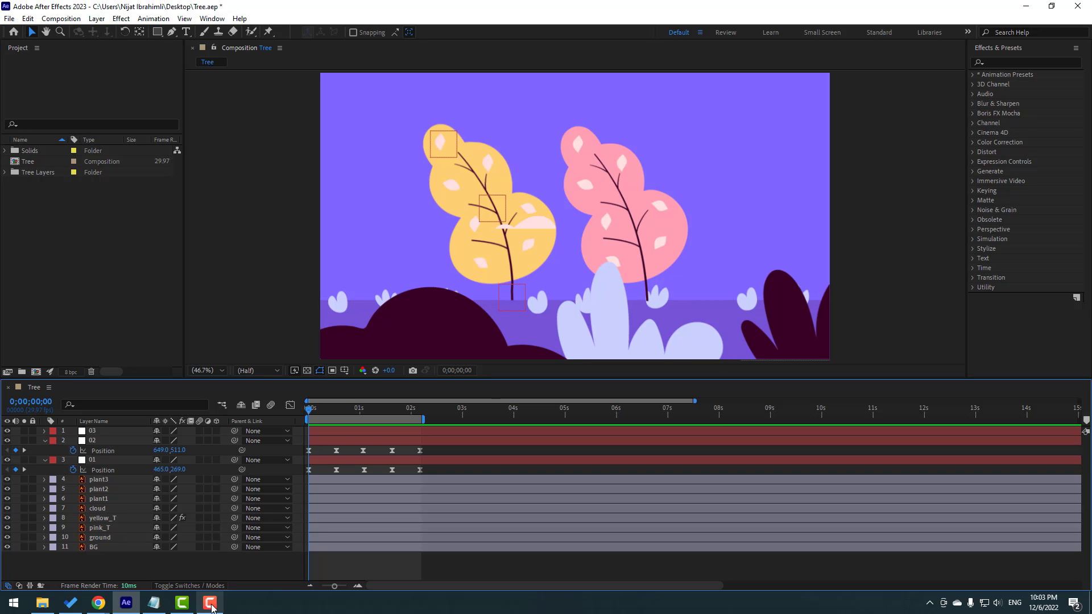
key(u)
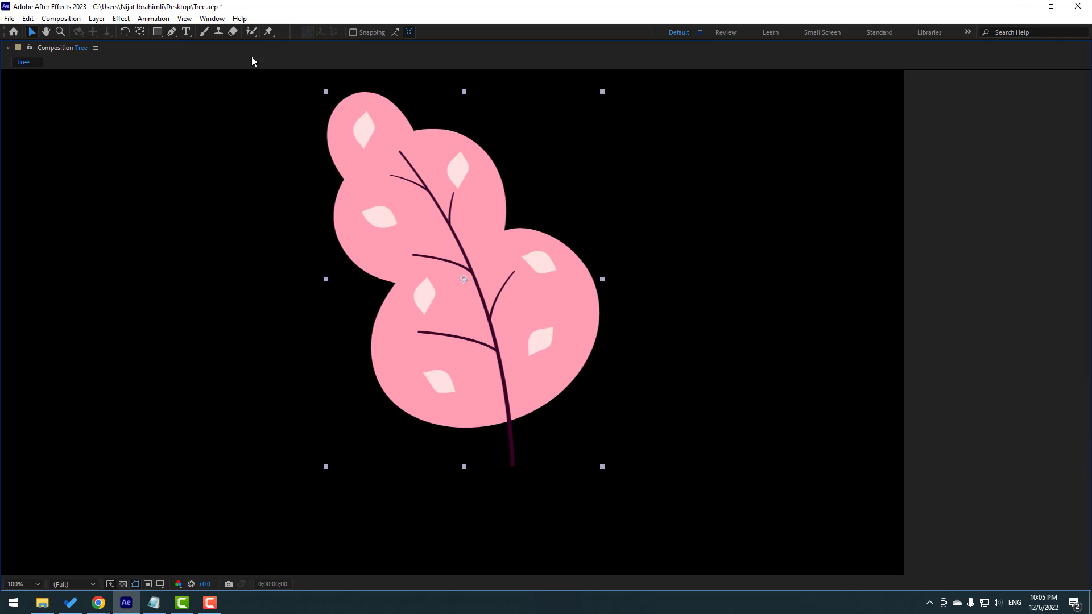
Collapse pink_T's puppet properties and inspect the nulls on the pink tree in an enlarged composition view
key(grave)
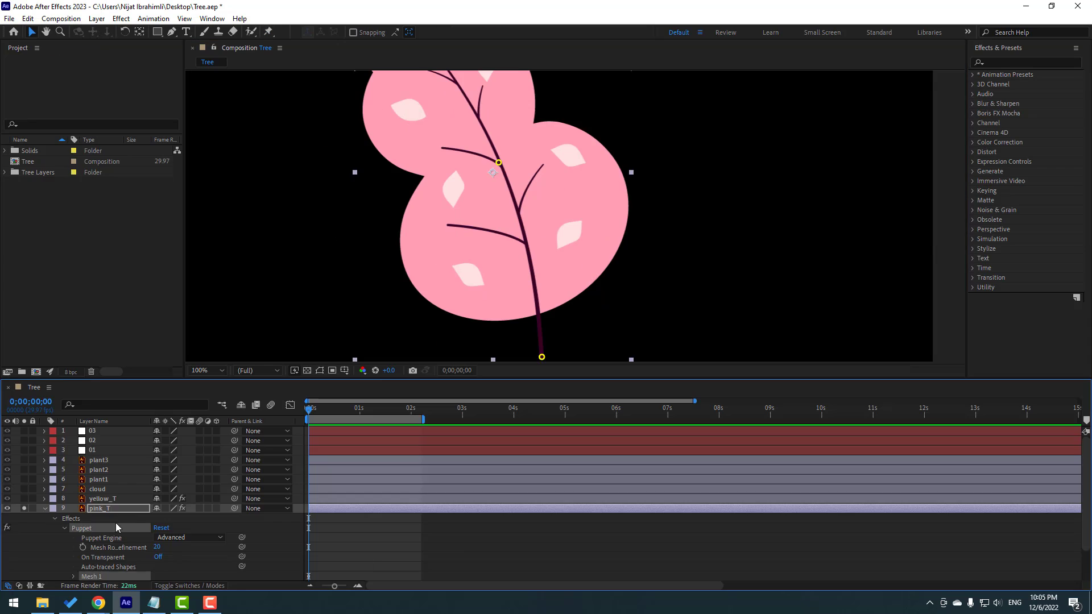
key(u)
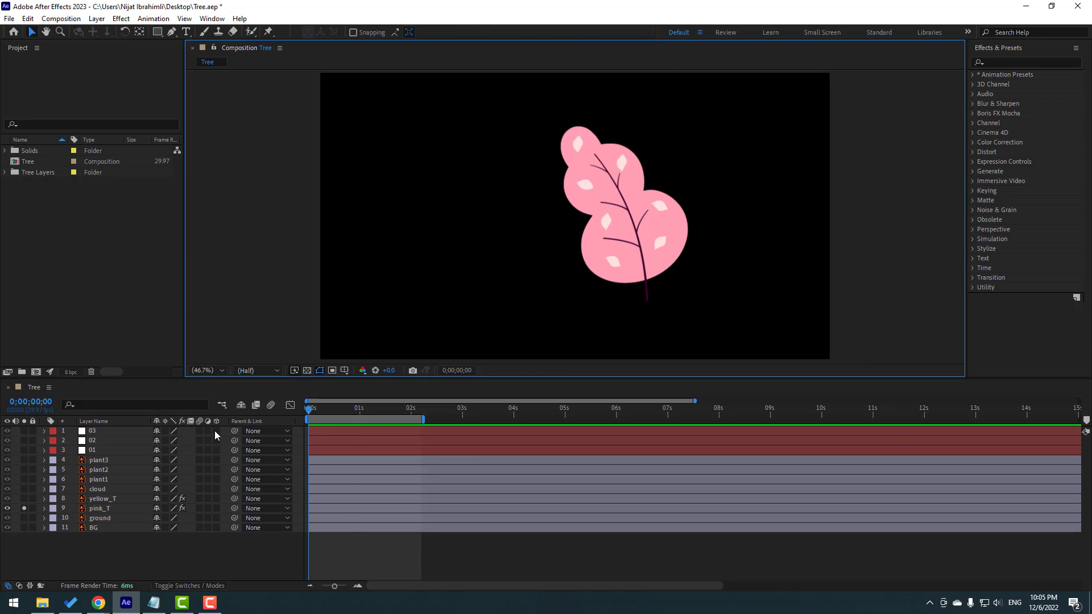
key(grave)
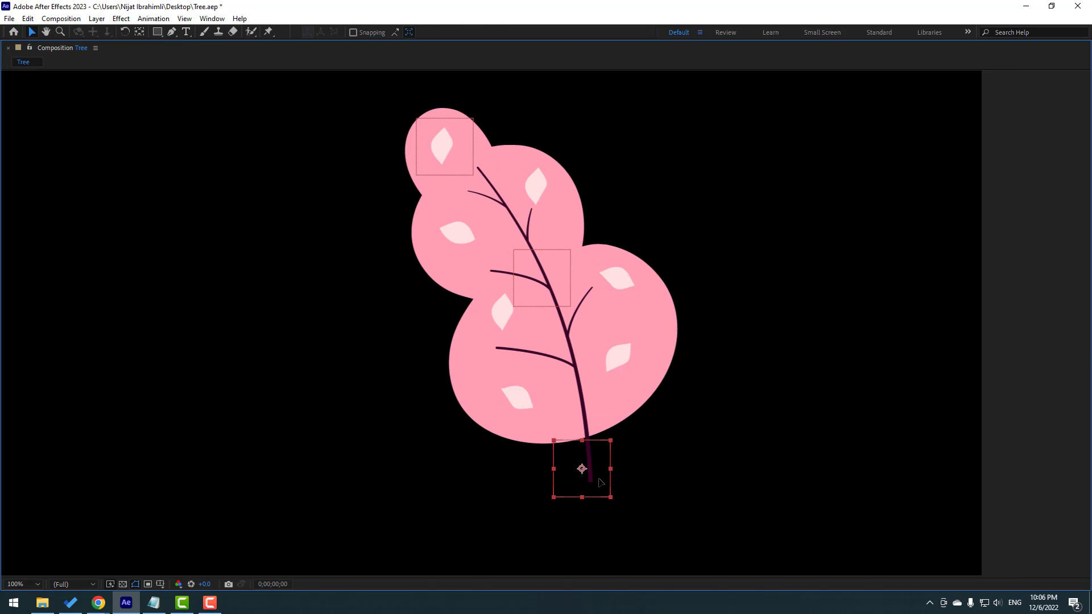
key(grave)
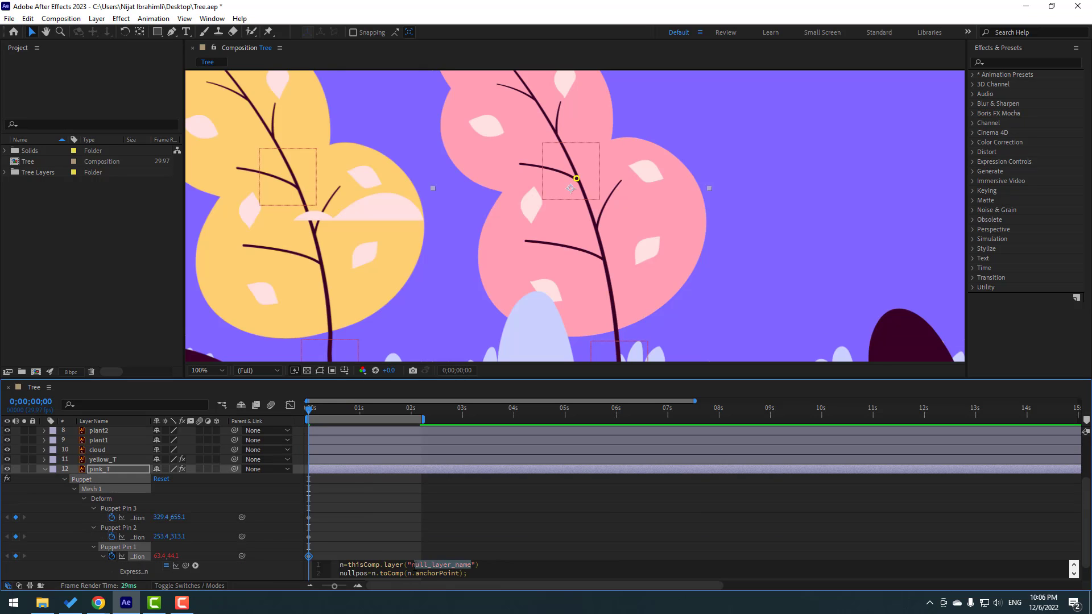
Show the whole scene at 50% and reveal the Position properties of the pink tree's nulls 11 and 22
key(comma)
click(528, 143)
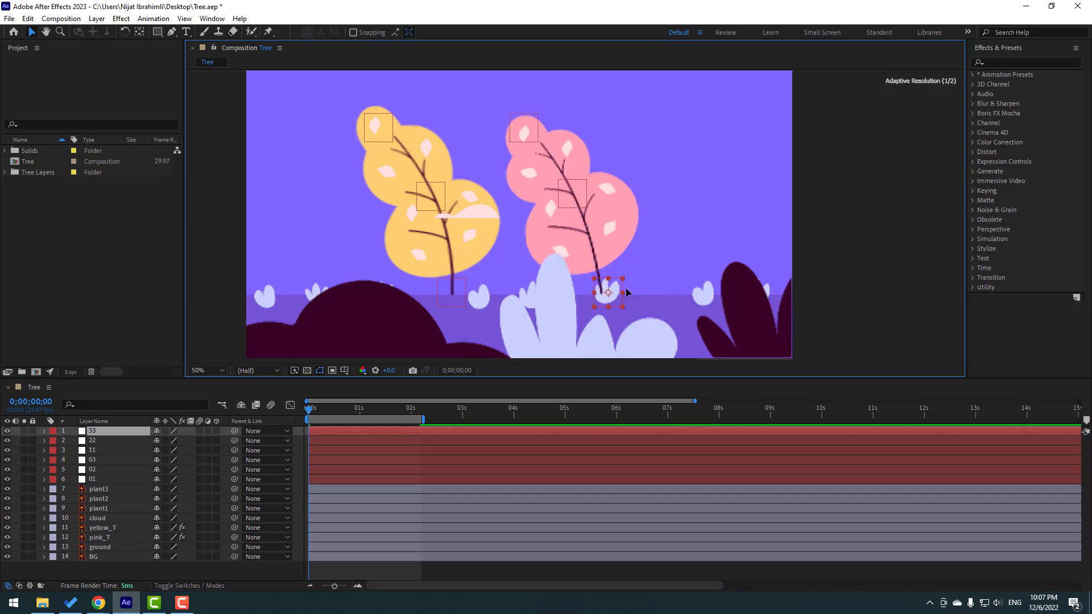
key(p)
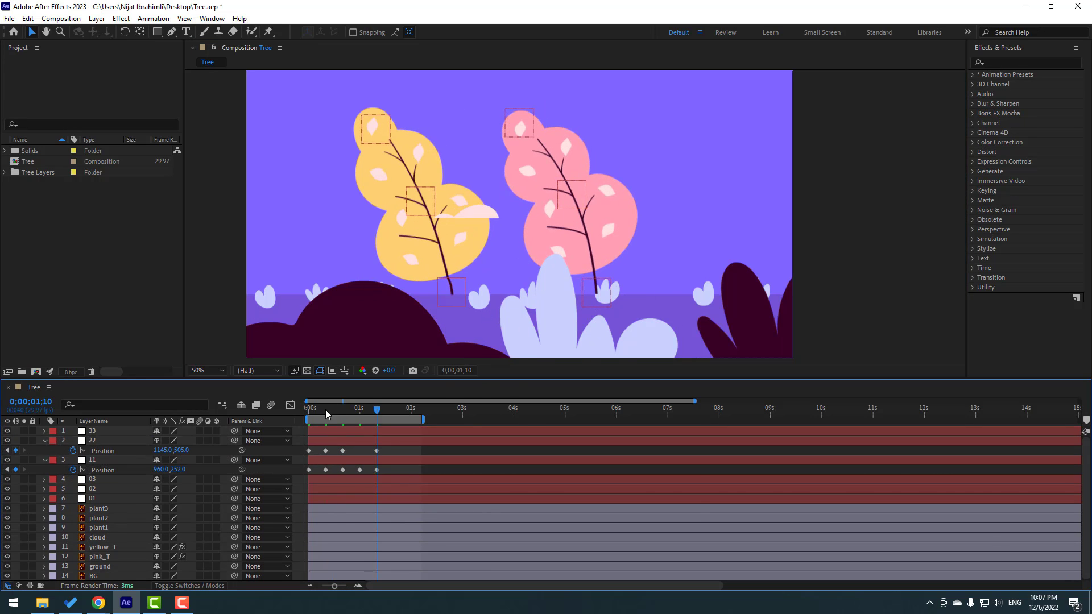
Apply Easy Ease to the Position keyframes of nulls 11 and 22 and spread them over about the first two seconds
right_click(377, 469)
click(565, 476)
click(116, 547)
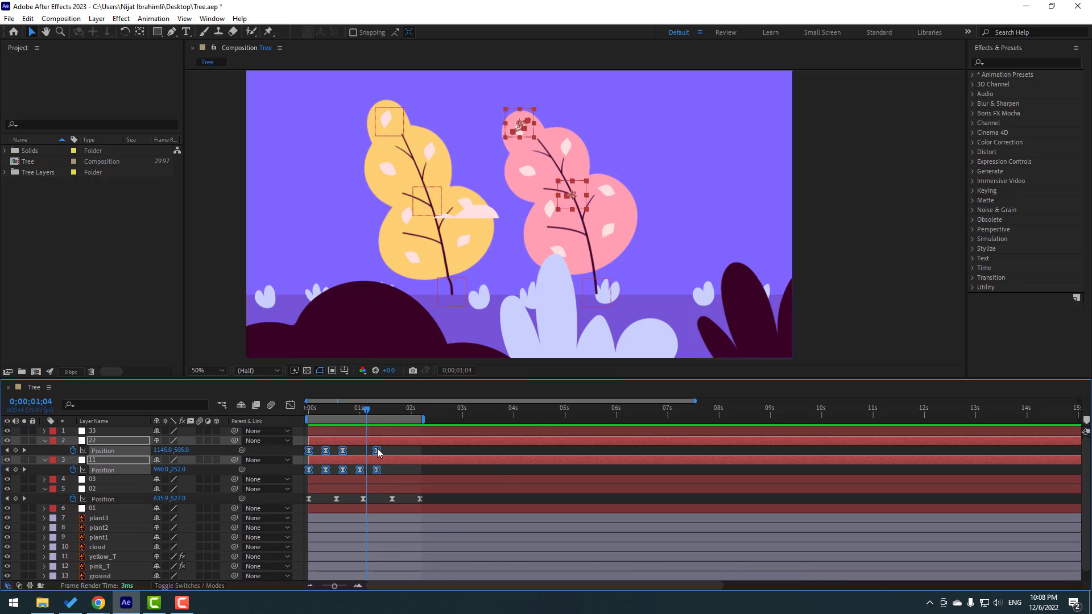
click(370, 450)
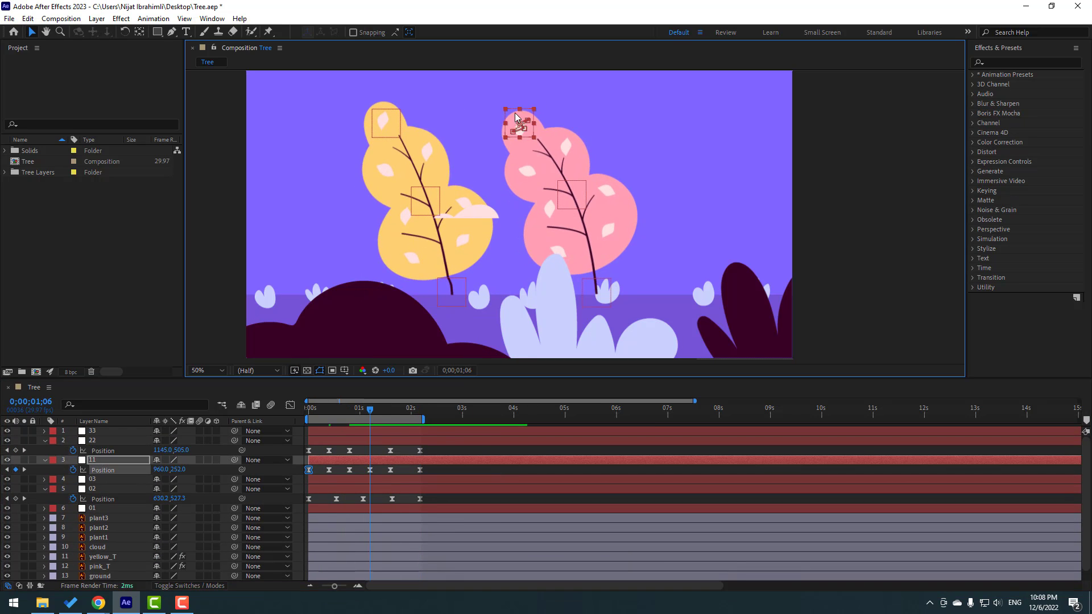
Space the Position keyframes of nulls 11 and 22 farther apart so the pink tree's sway runs slightly beyond three seconds
click(294, 370)
click(405, 419)
drag(406, 419, 356, 415)
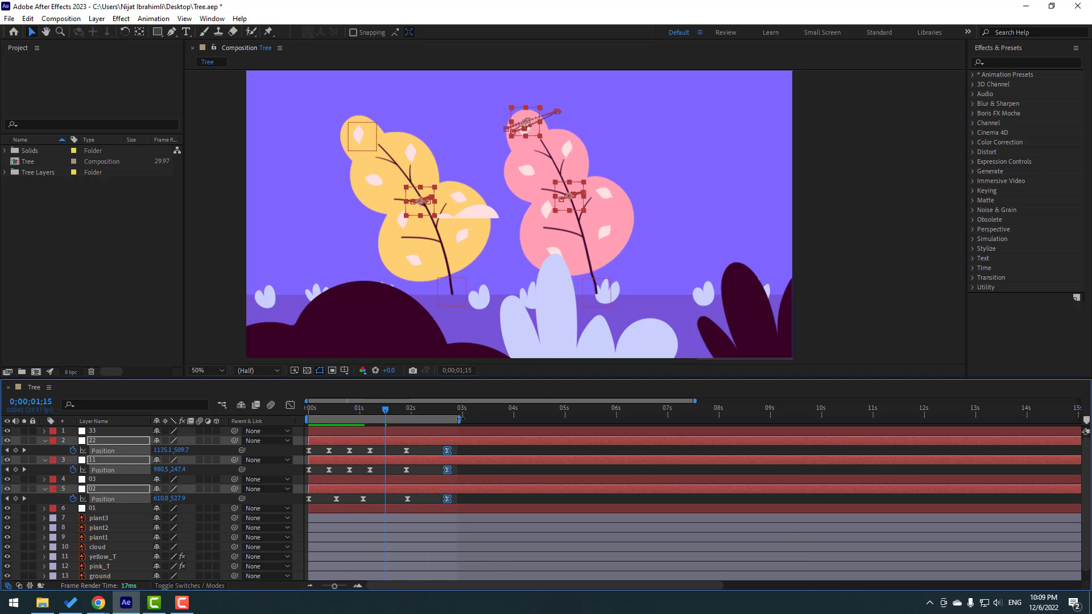
scroll(228, 261, down, 2)
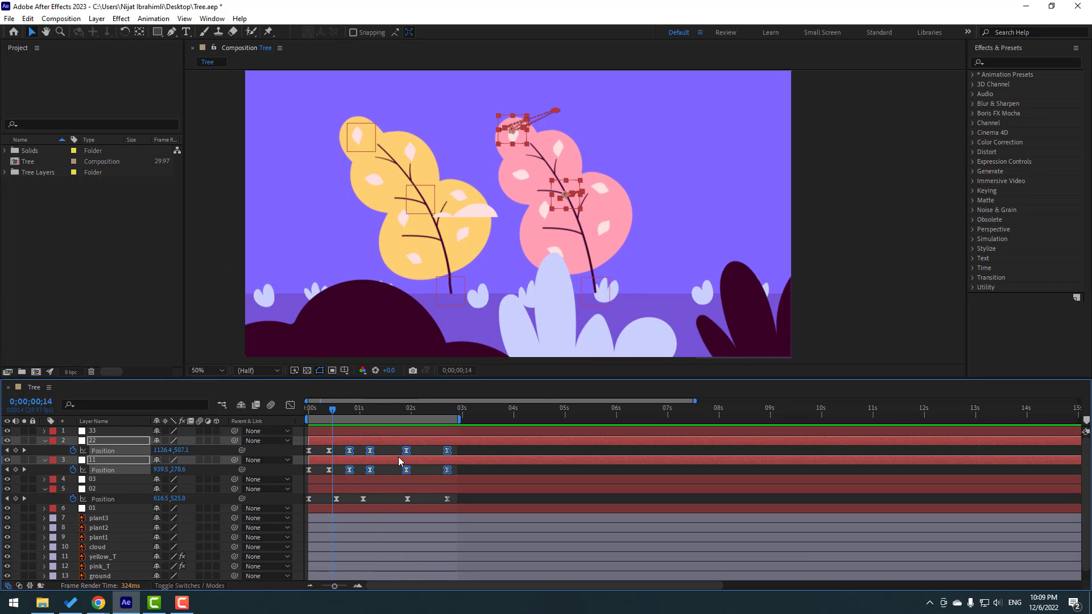
drag(488, 444, 389, 472)
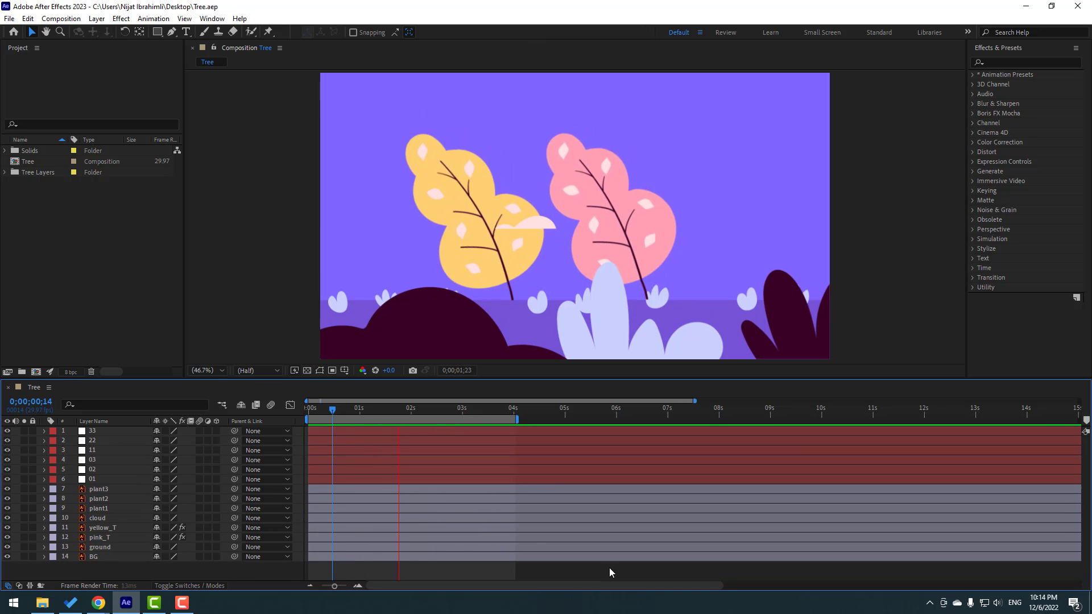
Stop the preview at 0;00;01;02 and reveal the keyframed properties of all six nulls
click(363, 407)
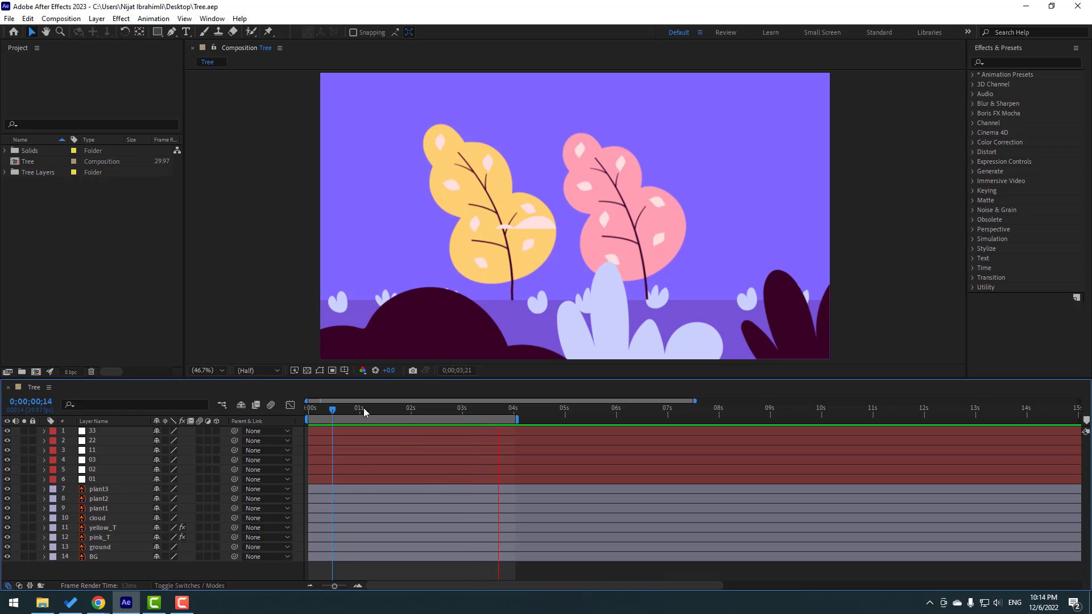
click(111, 480)
shift+click(107, 431)
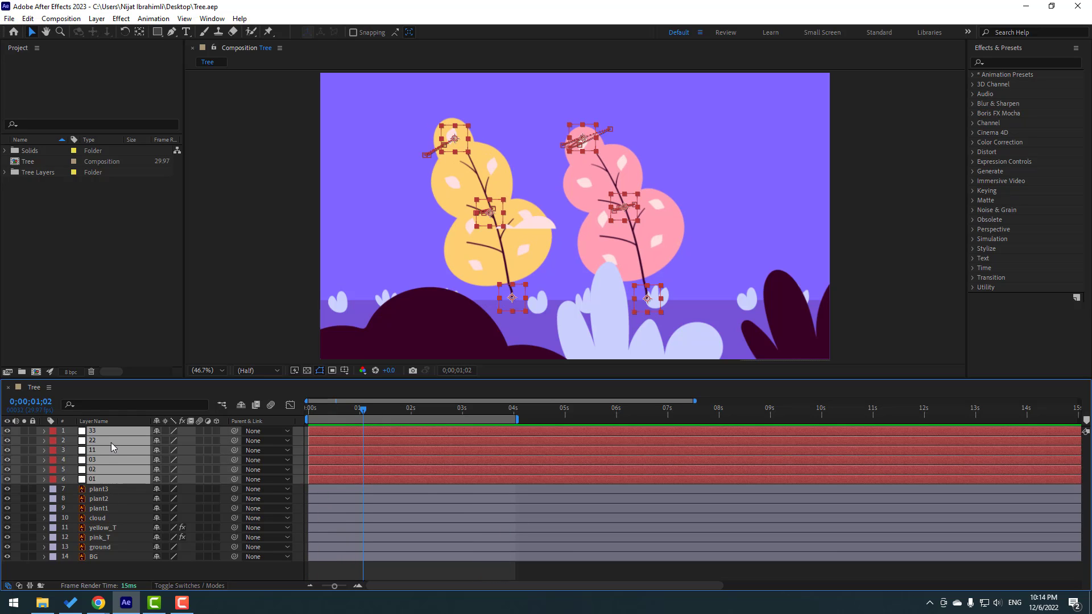
key(u)
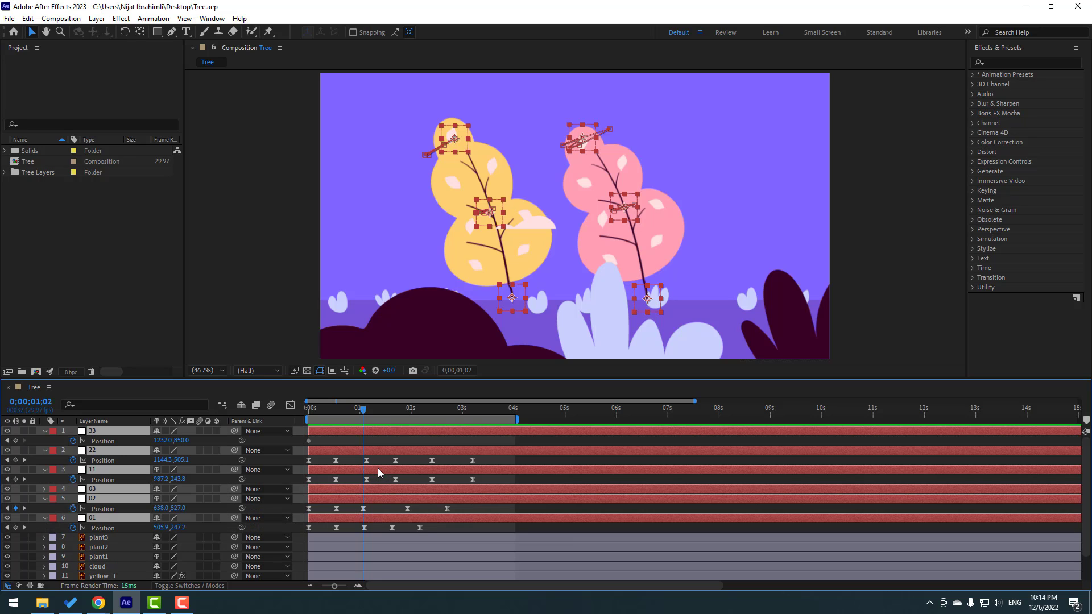
Loop null 01's Position keyframes with the expression loopOutDuration(type = "cycle", duration = 0)
drag(439, 527, 293, 542)
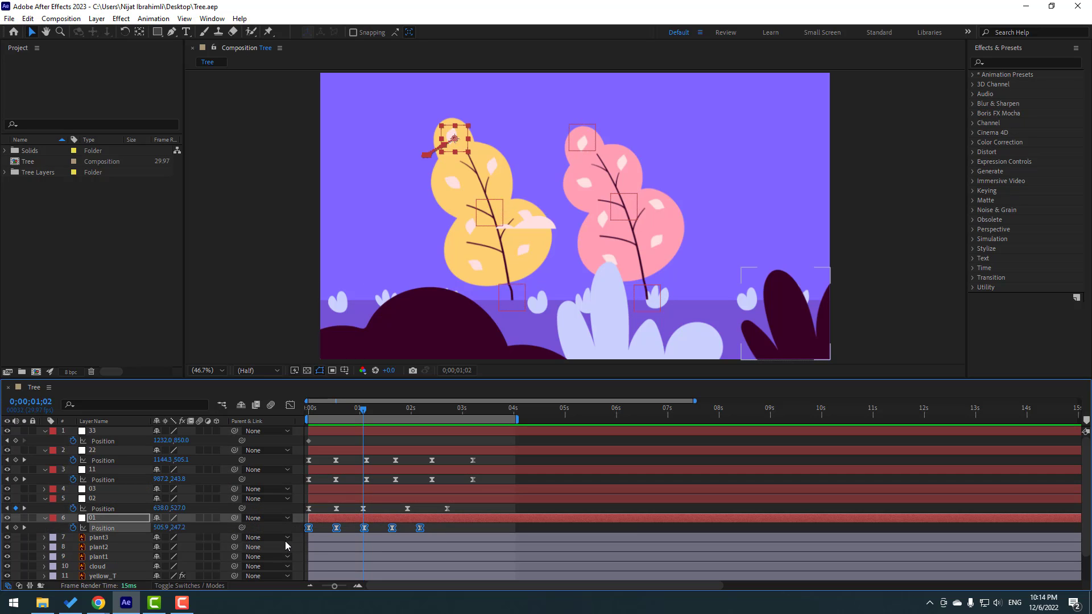
alt+click(73, 528)
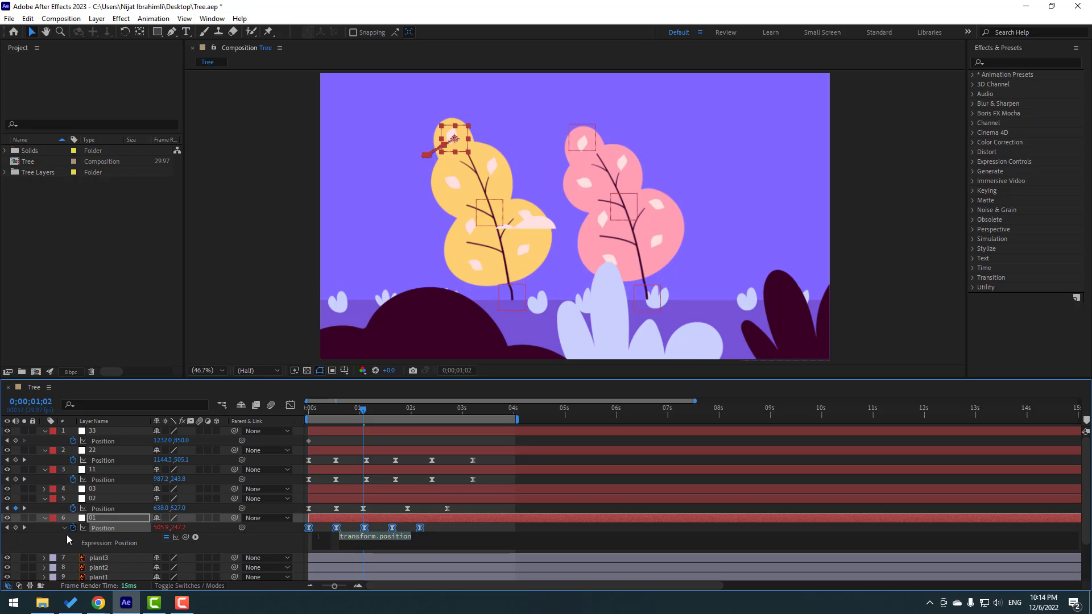
click(195, 538)
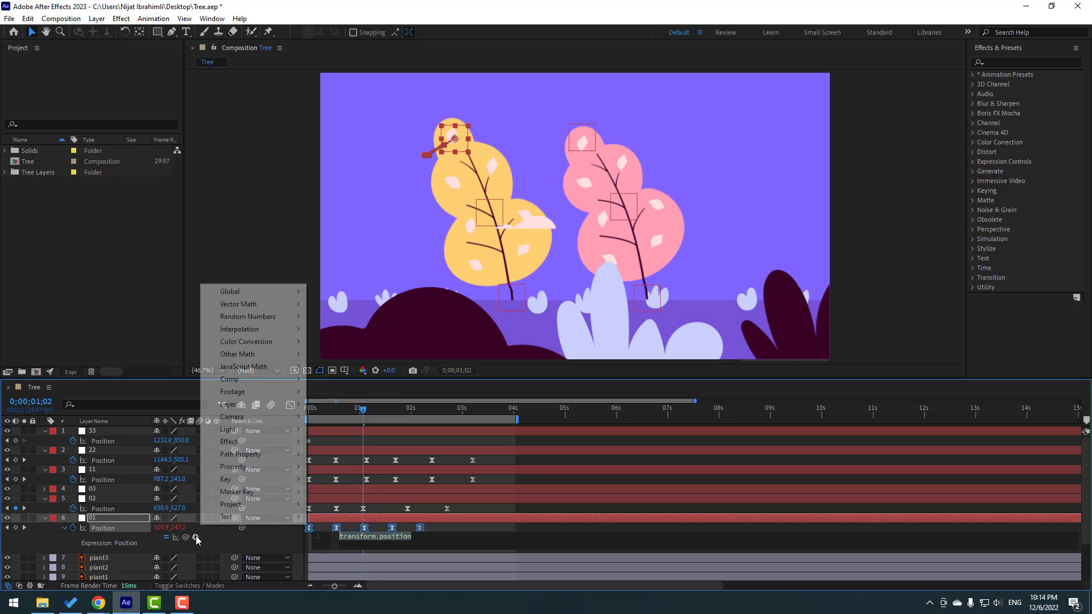
mouse_move(253, 466)
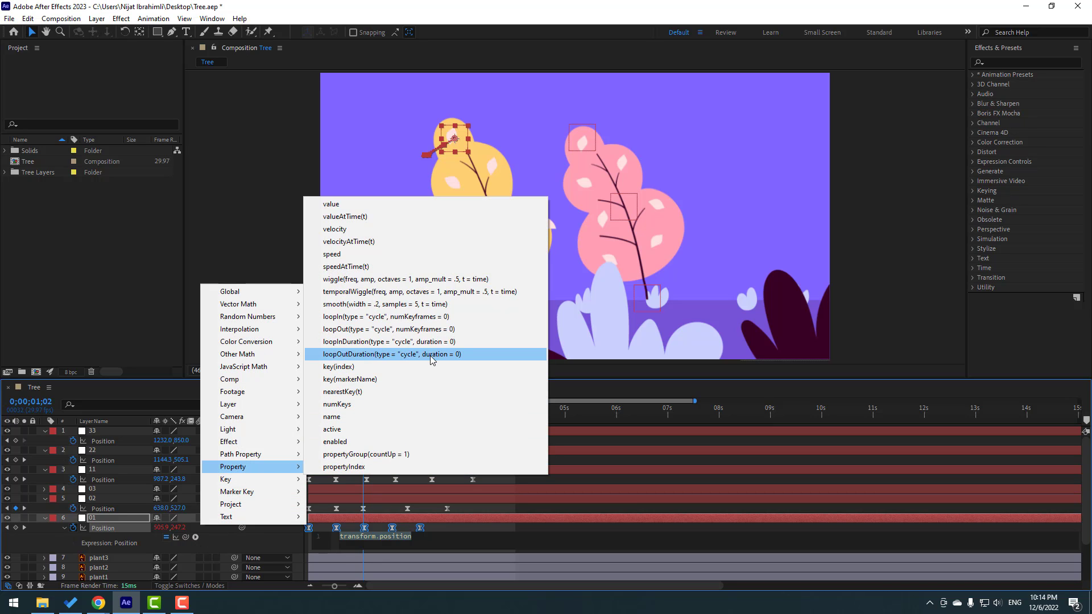
click(401, 354)
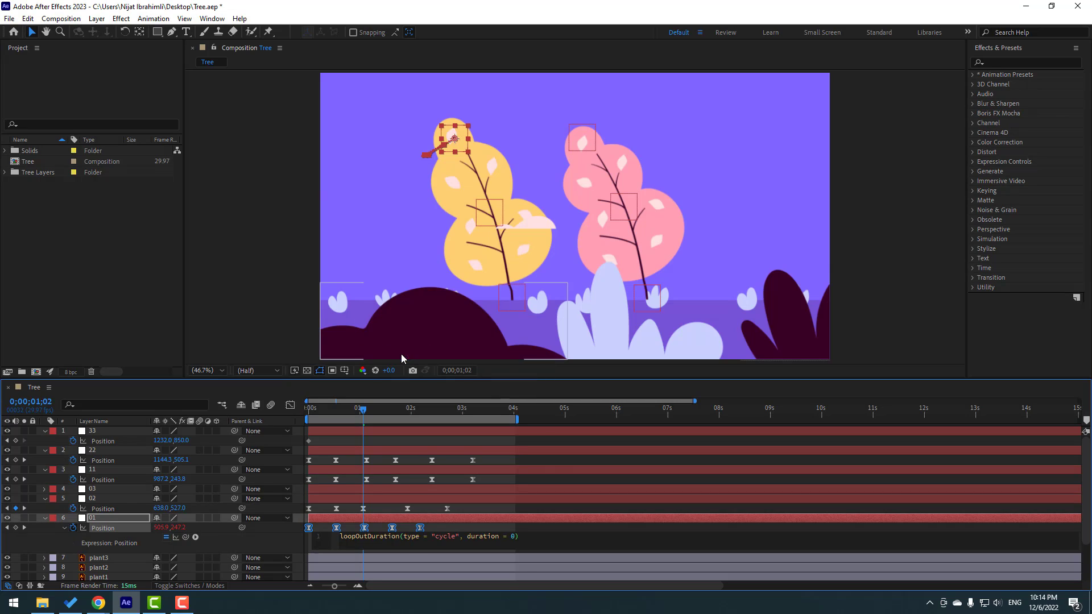
click(532, 525)
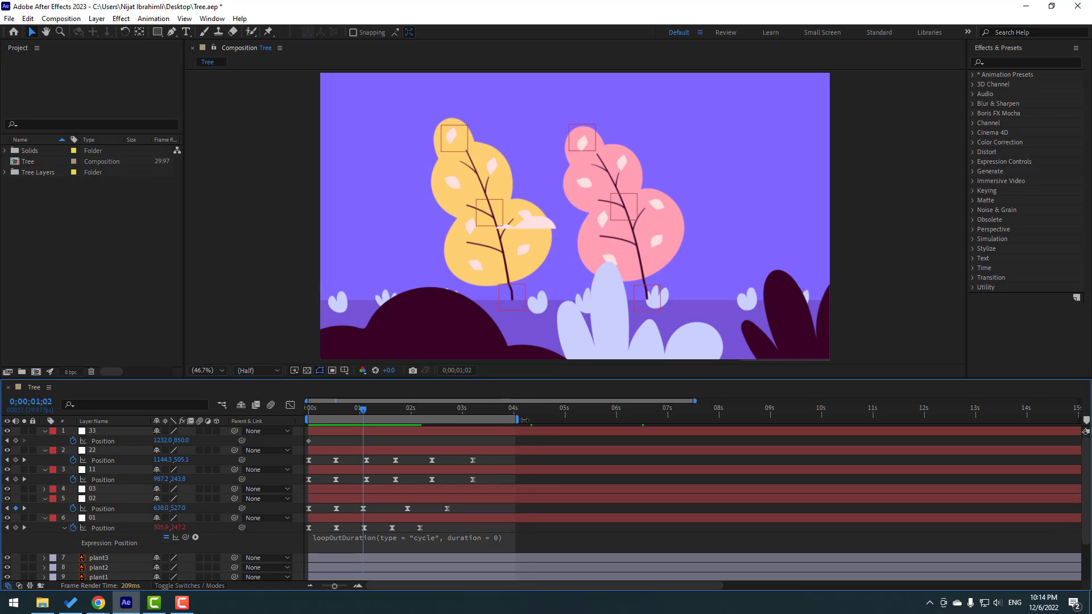
Extend the work area to 10 seconds, trim the composition to it, and preview the looping sway
drag(518, 420, 826, 422)
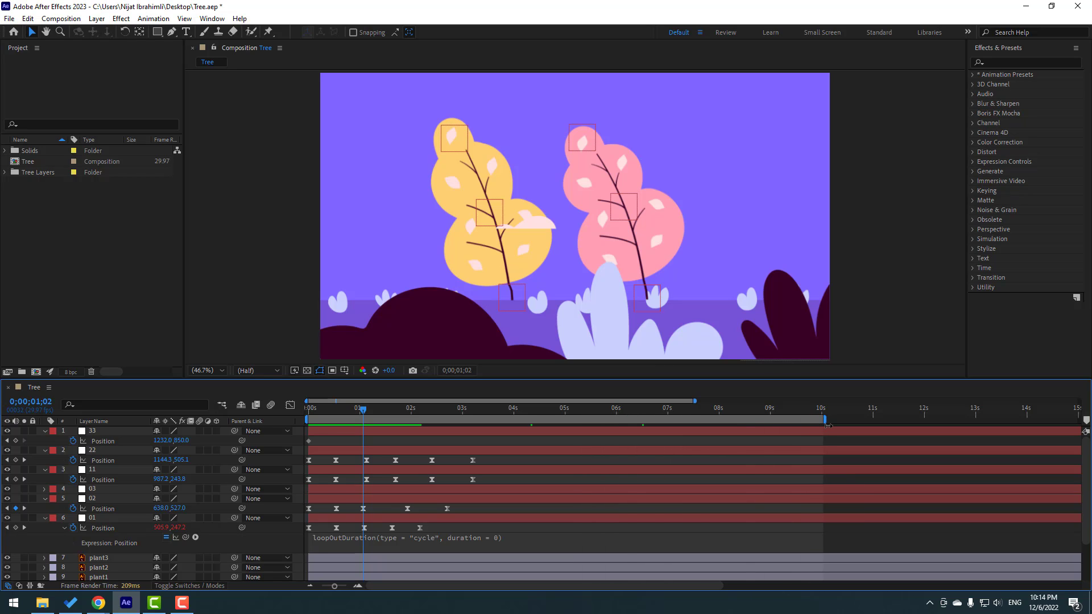
right_click(801, 420)
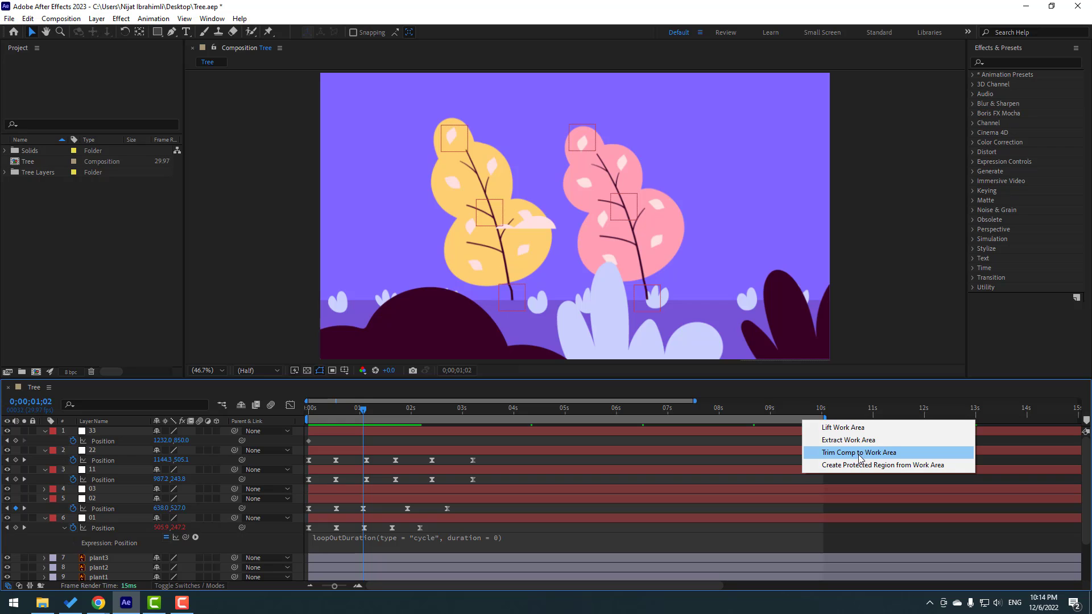
click(895, 453)
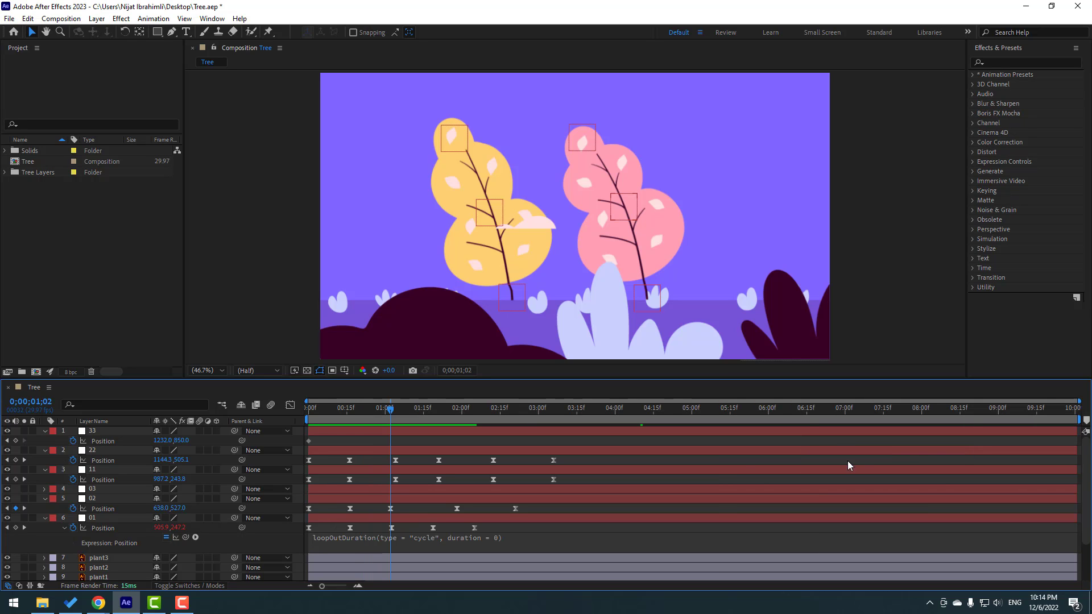
key(space)
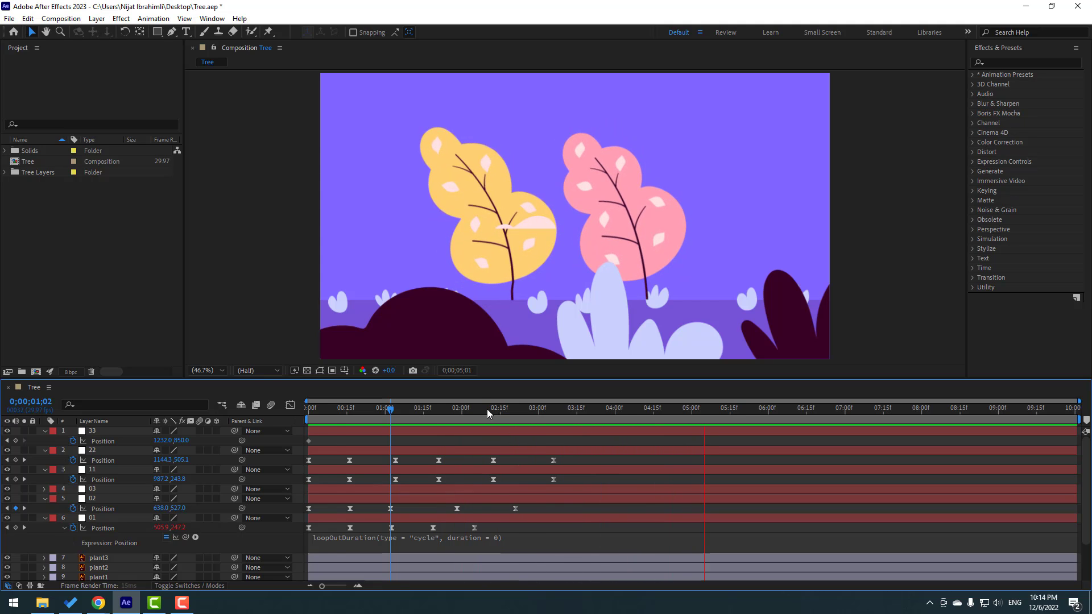
key(space)
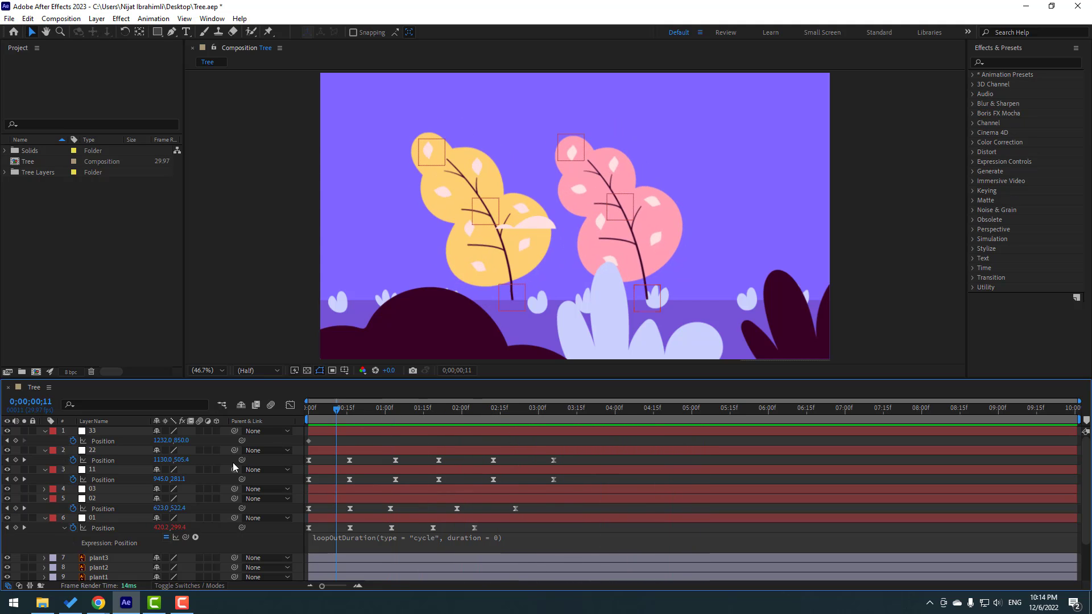
From the start of the timeline, loop null 02's Position with loopOutDuration(type = "cycle", duration = 0), leaving nulls 01 and 02 collapsed
click(43, 519)
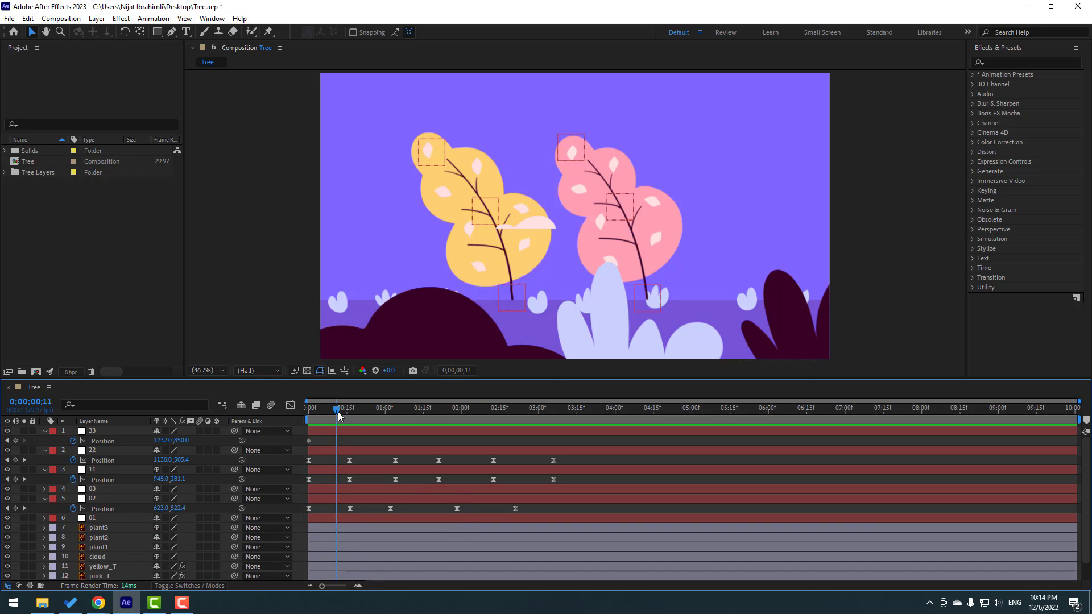
drag(338, 412, 308, 410)
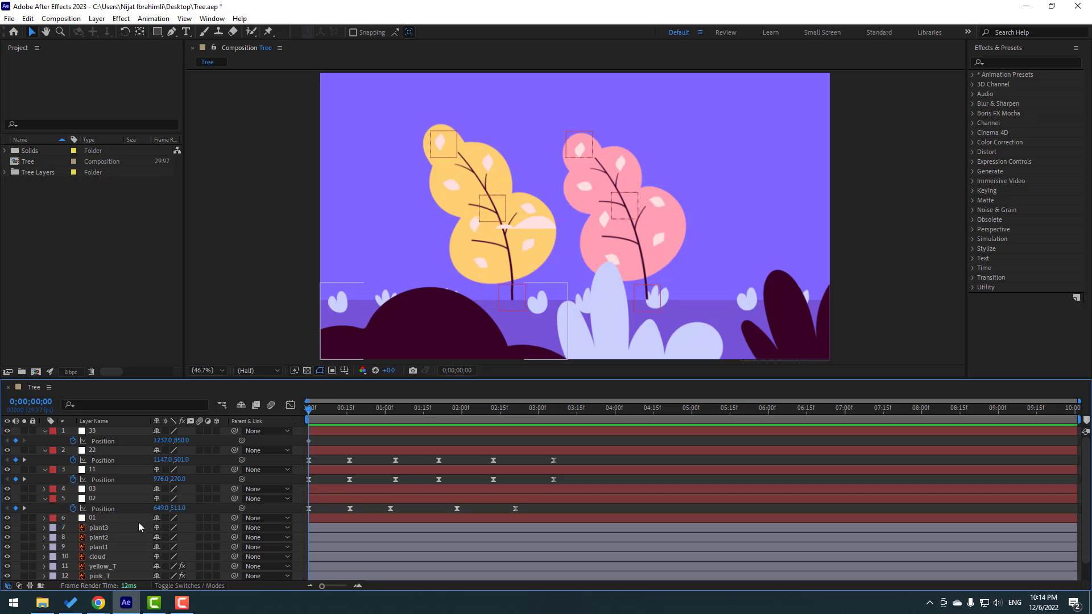
alt+click(73, 508)
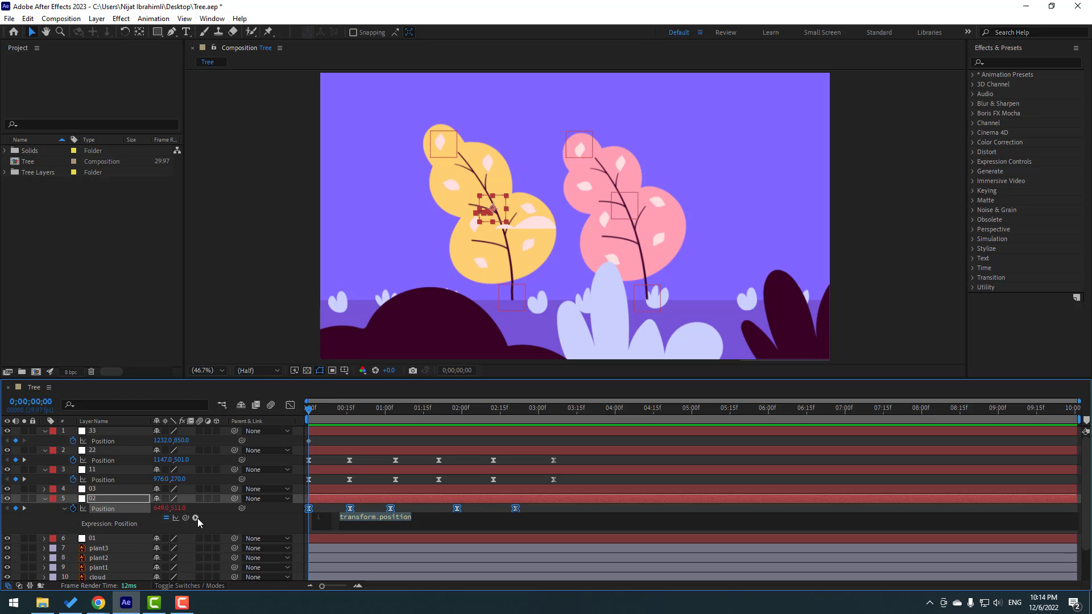
click(196, 517)
mouse_move(265, 448)
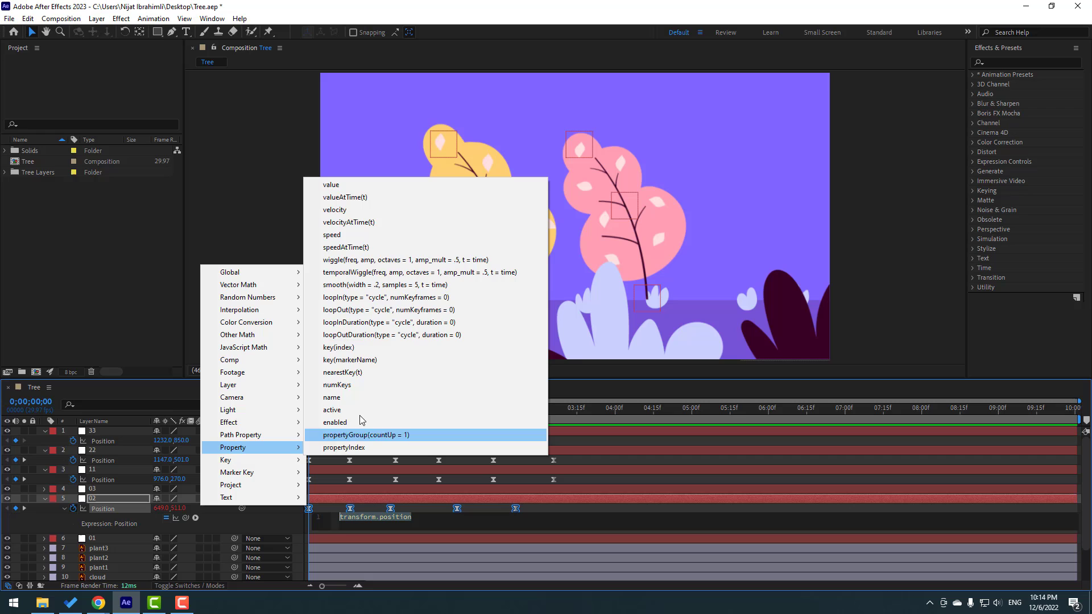
click(369, 332)
click(325, 505)
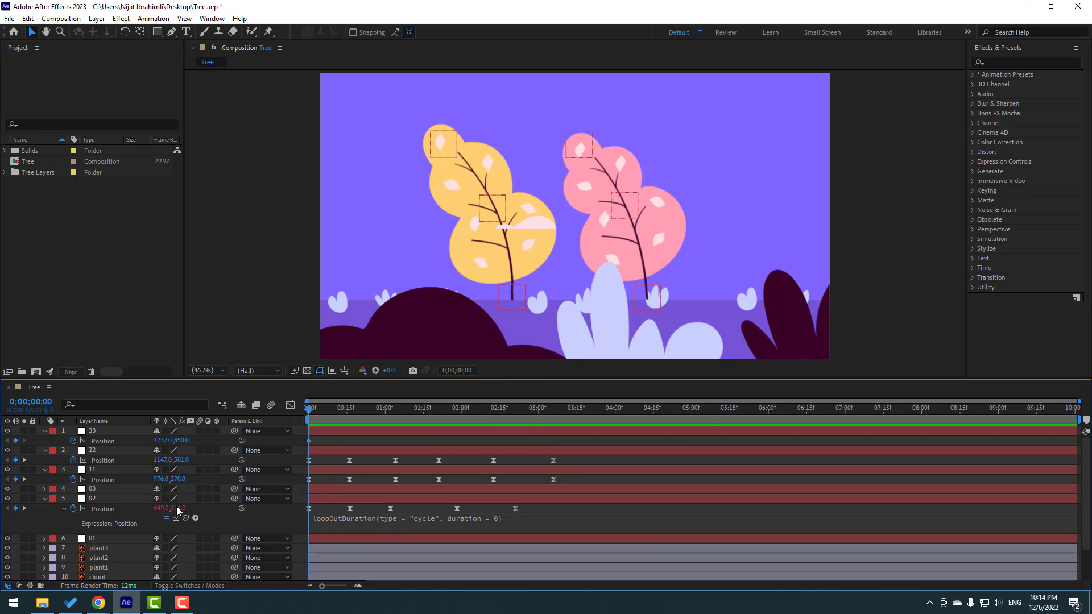
click(46, 498)
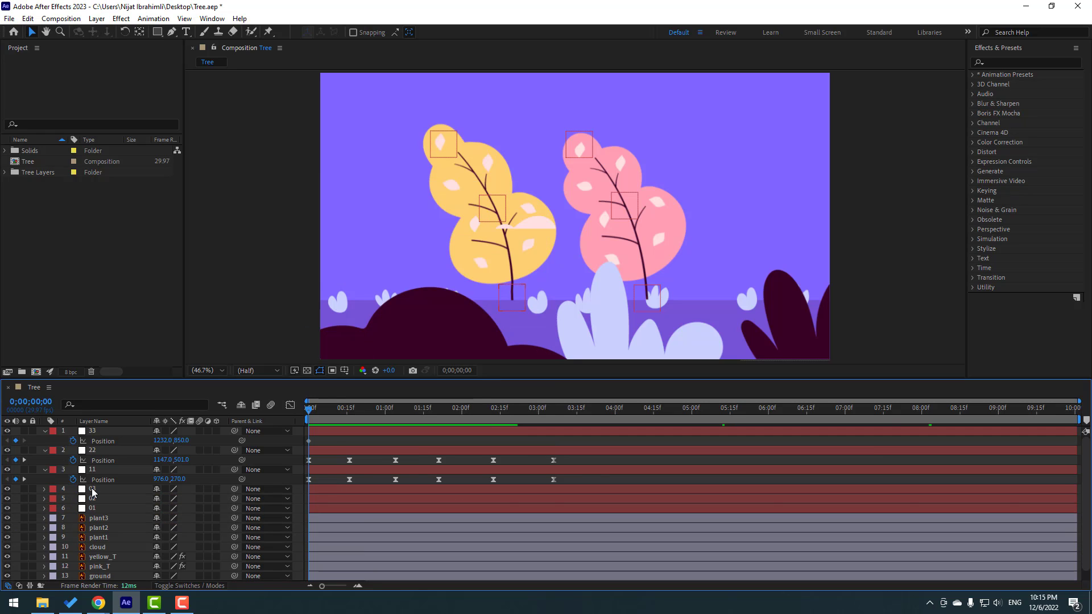
Give the Position of the pink tree's top null 11 the expression loopOutDuration(type = "cycle", duration = 0)
click(91, 488)
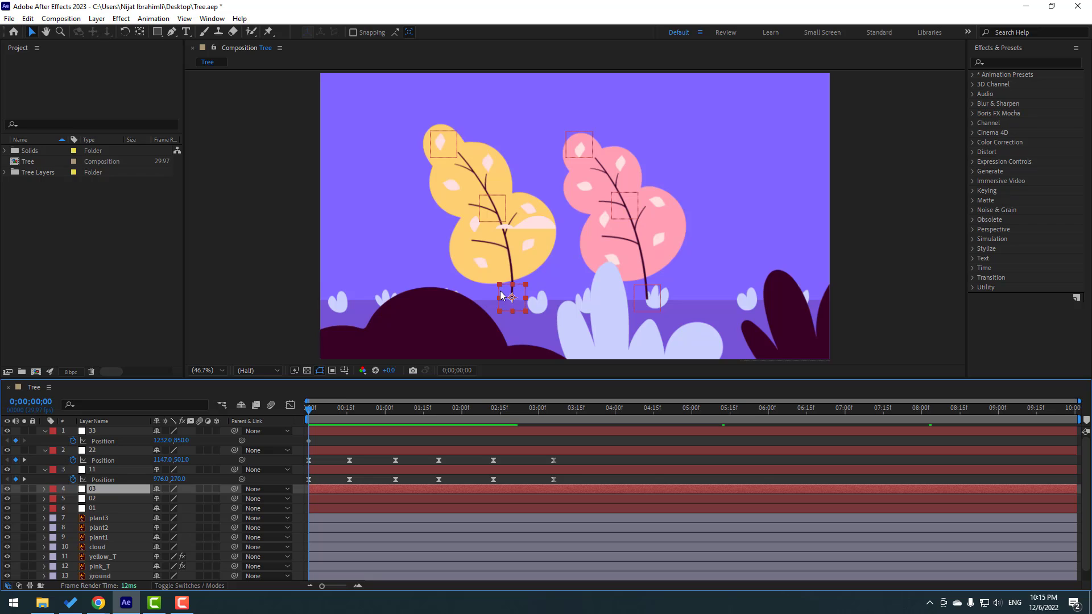
click(95, 469)
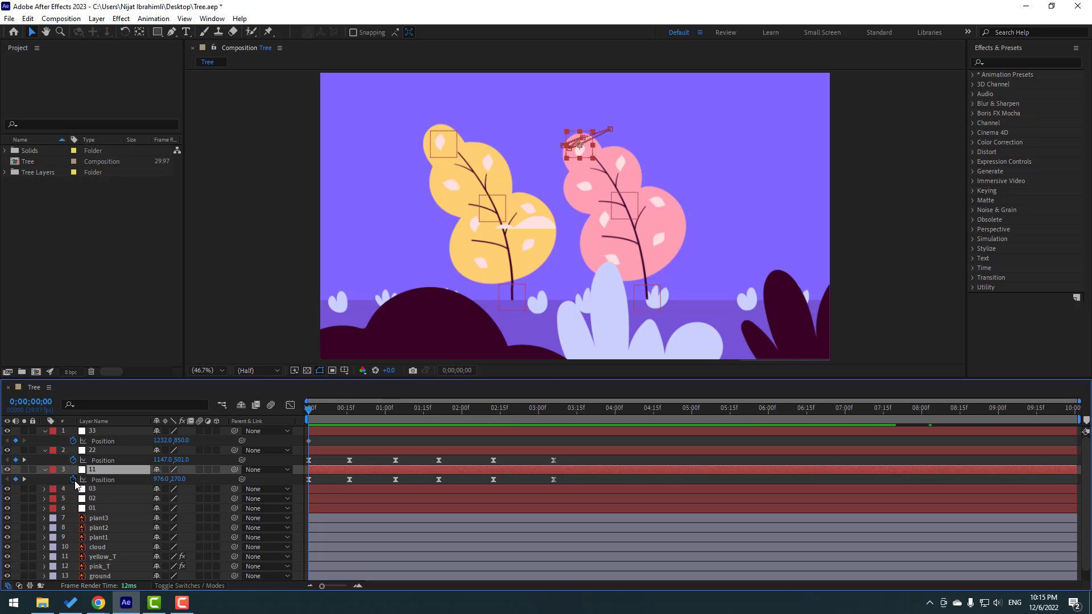
alt+click(72, 479)
click(195, 489)
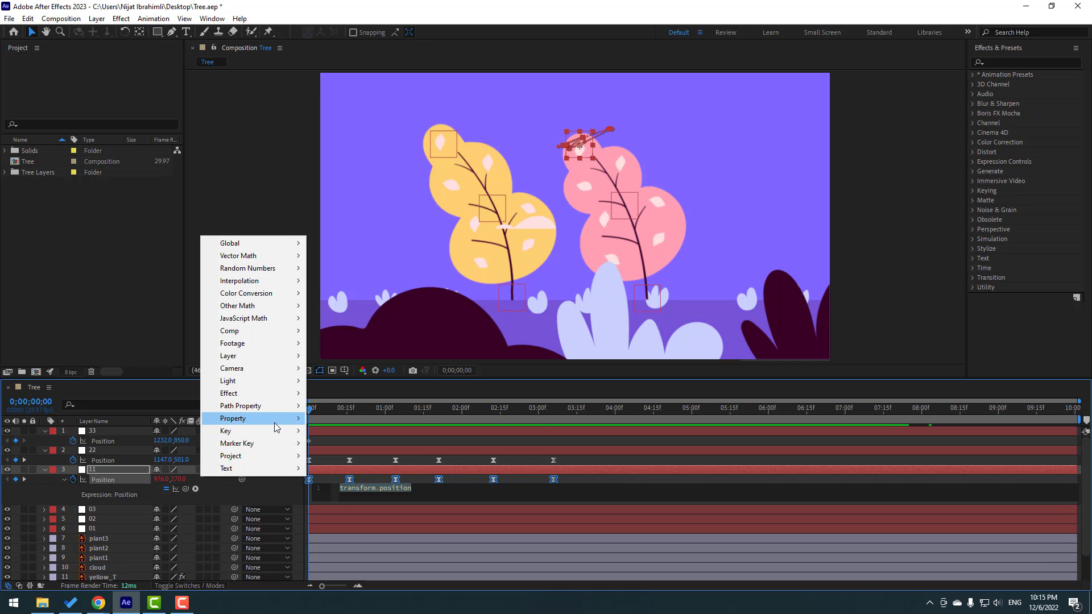
mouse_move(279, 418)
click(435, 316)
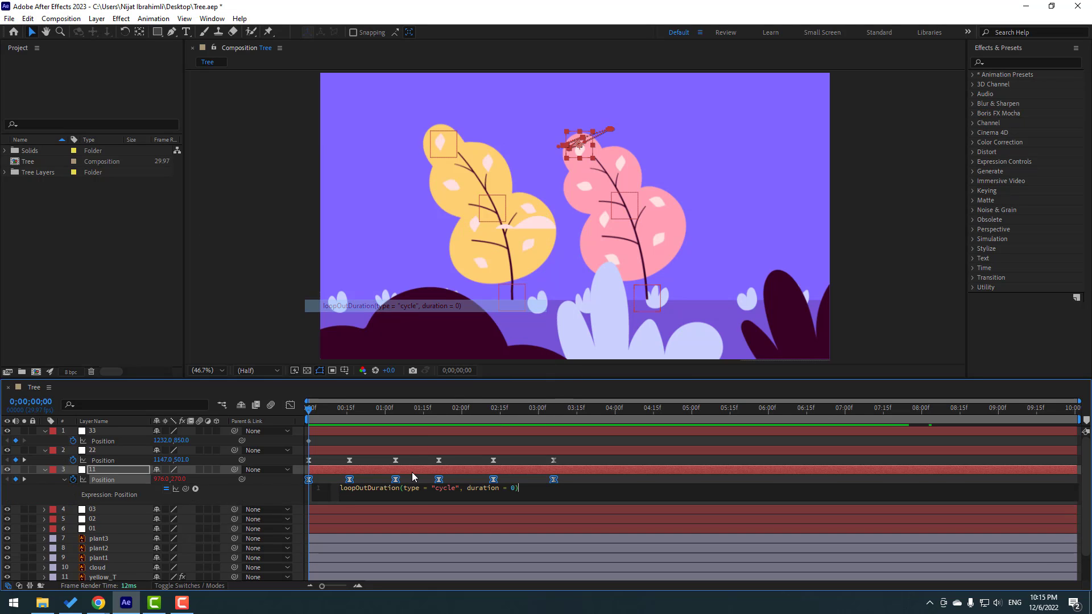
Scrub through the timeline to check the pink tree's loop, then return to the start and collapse null 11
drag(326, 408, 684, 411)
drag(593, 422, 307, 418)
click(45, 470)
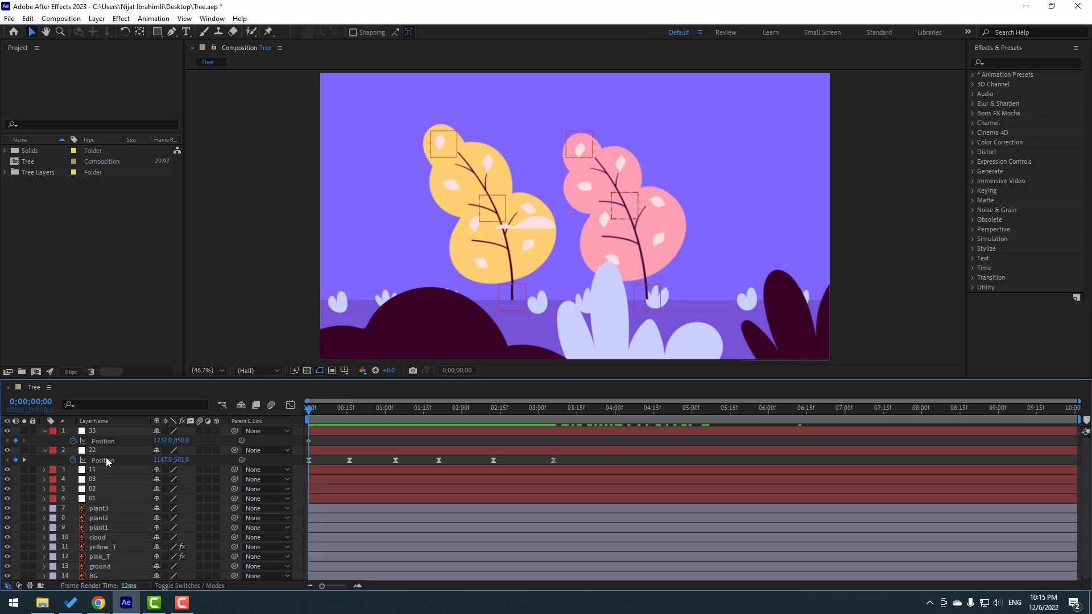
Add loopOutDuration(type = "cycle", duration = 0) to null 22's Position and collapse its properties
alt+click(73, 460)
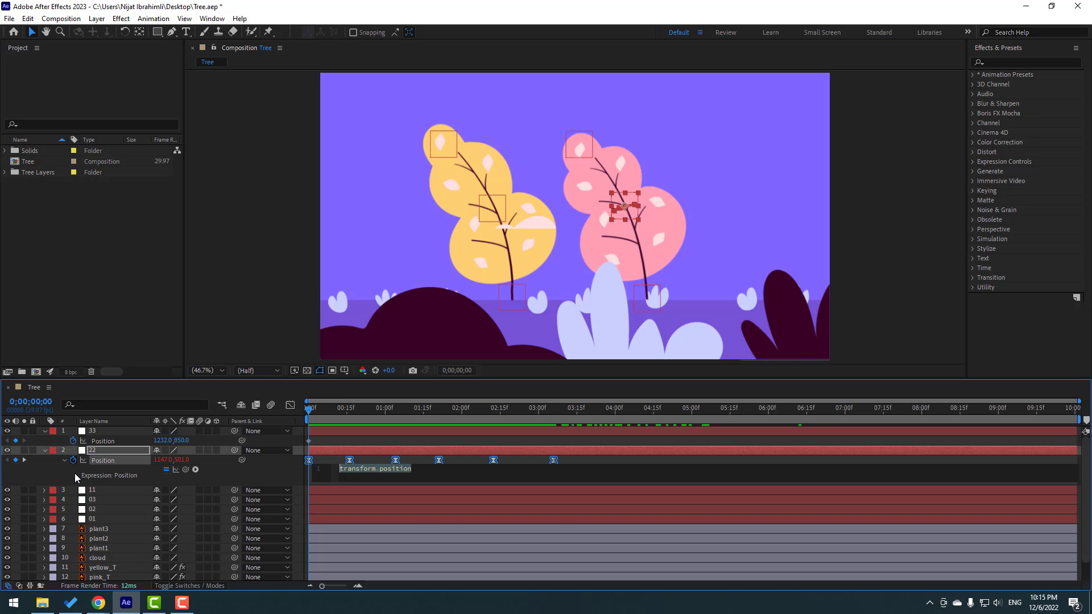
click(195, 469)
mouse_move(285, 398)
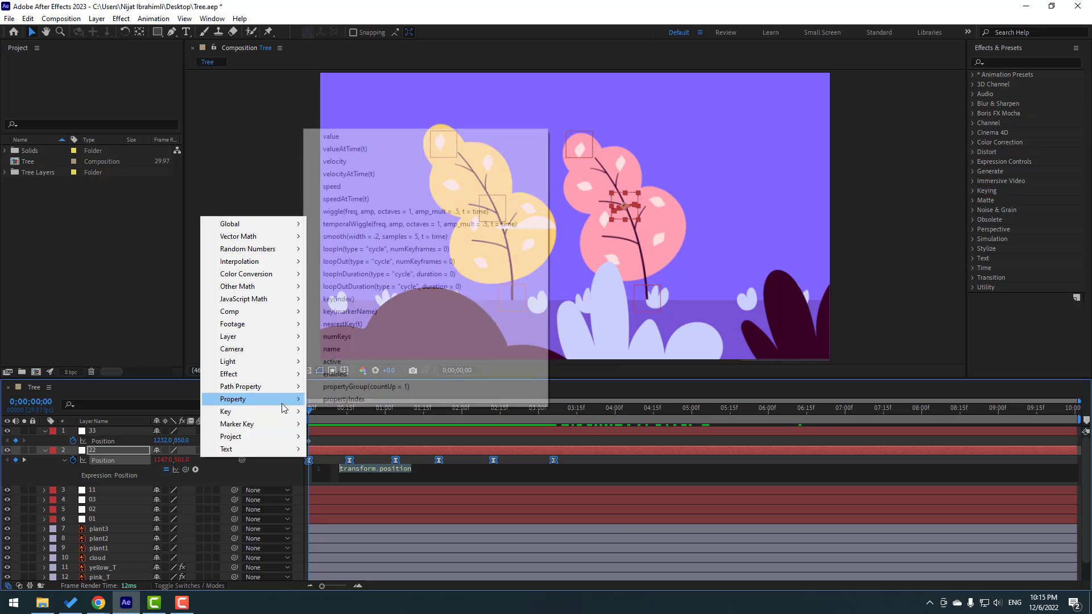
click(421, 287)
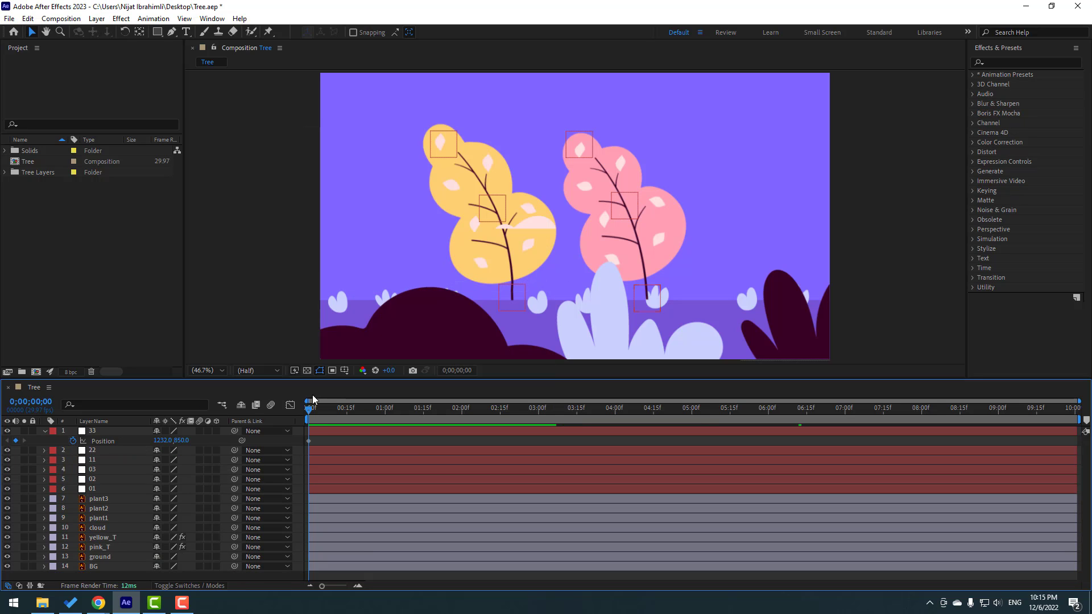
Select null 33 at the base of the pink tree's trunk and try moving it in the composition
click(121, 430)
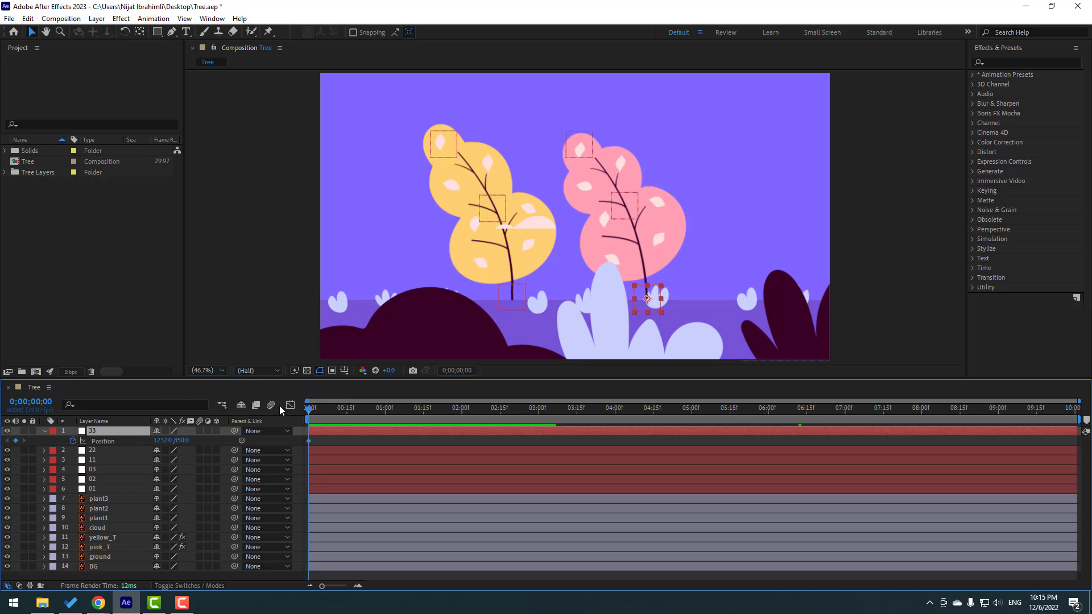
click(647, 299)
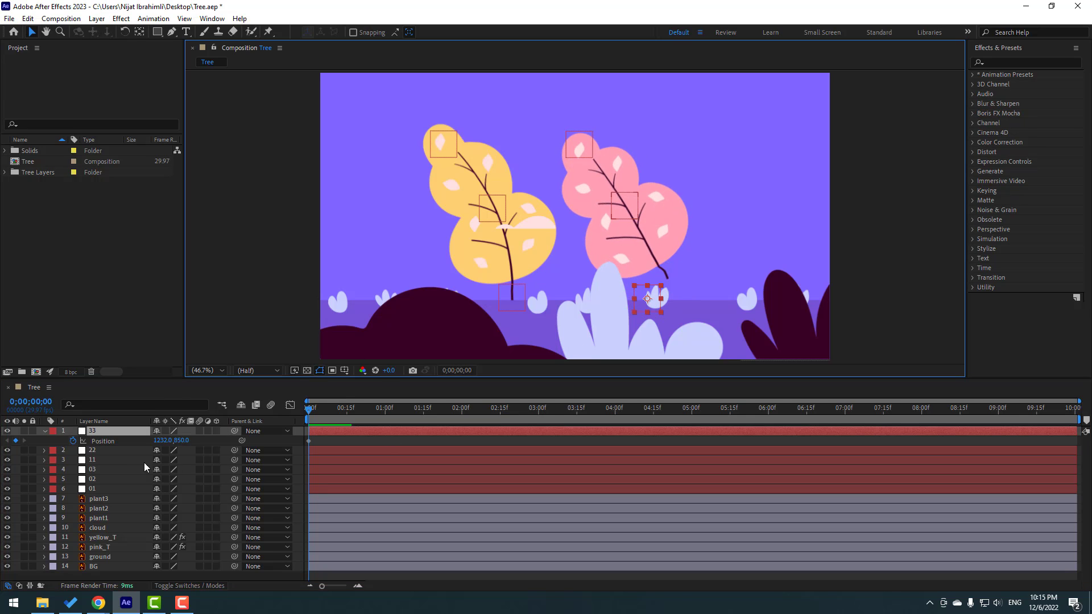
Remove the Position keyframing from null 33, collapse its properties and preview the sway of both trees
click(73, 440)
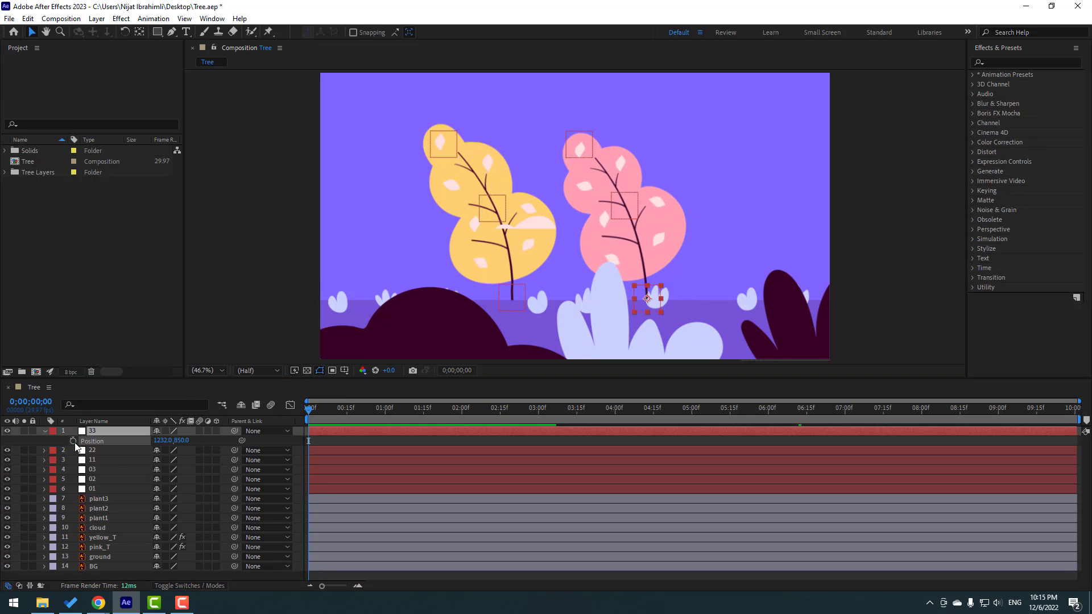
click(44, 435)
key(space)
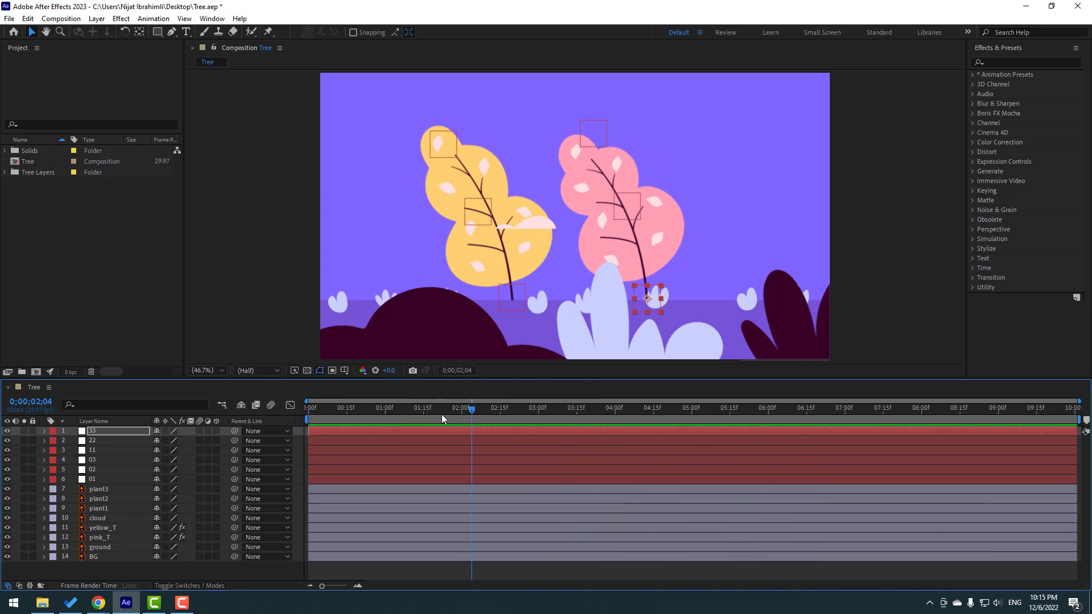
key(space)
Create a null object named Camera and centre its anchor point
click(85, 563)
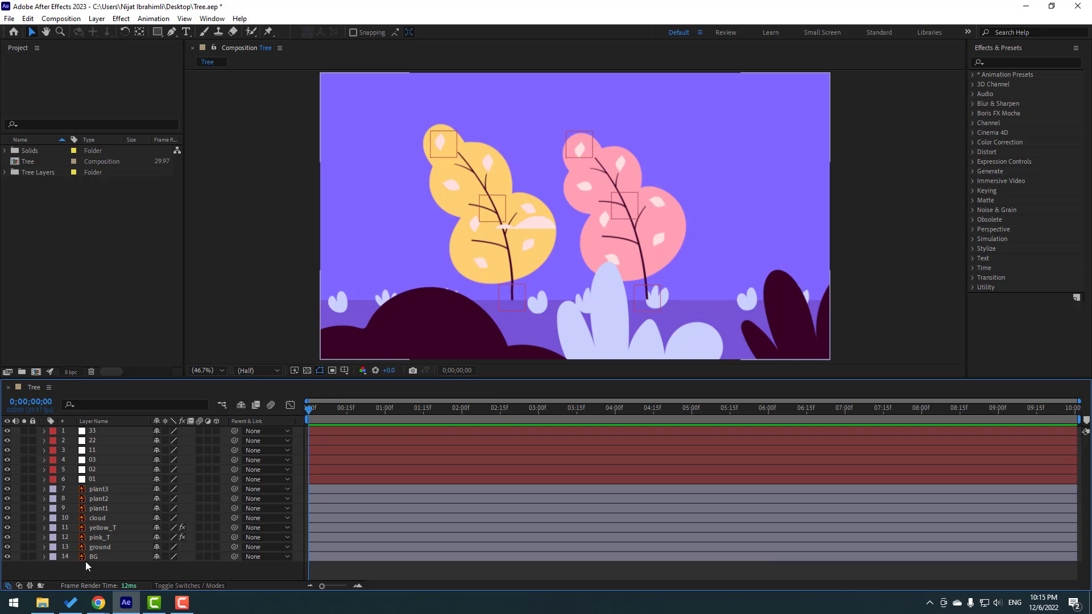
right_click(150, 566)
mouse_move(227, 432)
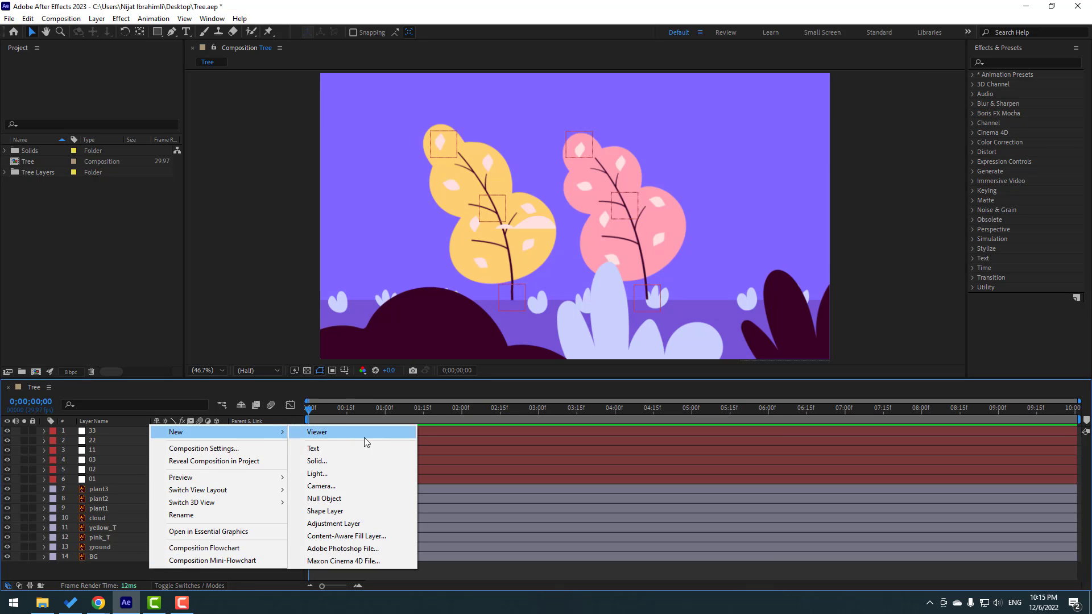
click(327, 499)
key(Return)
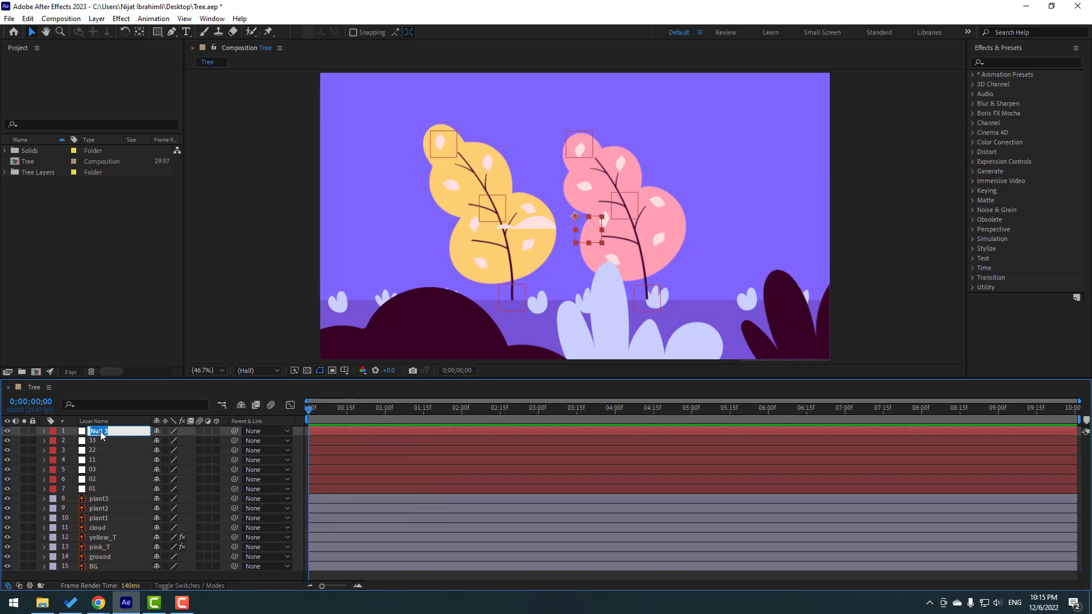
text(Camera)
key(Return)
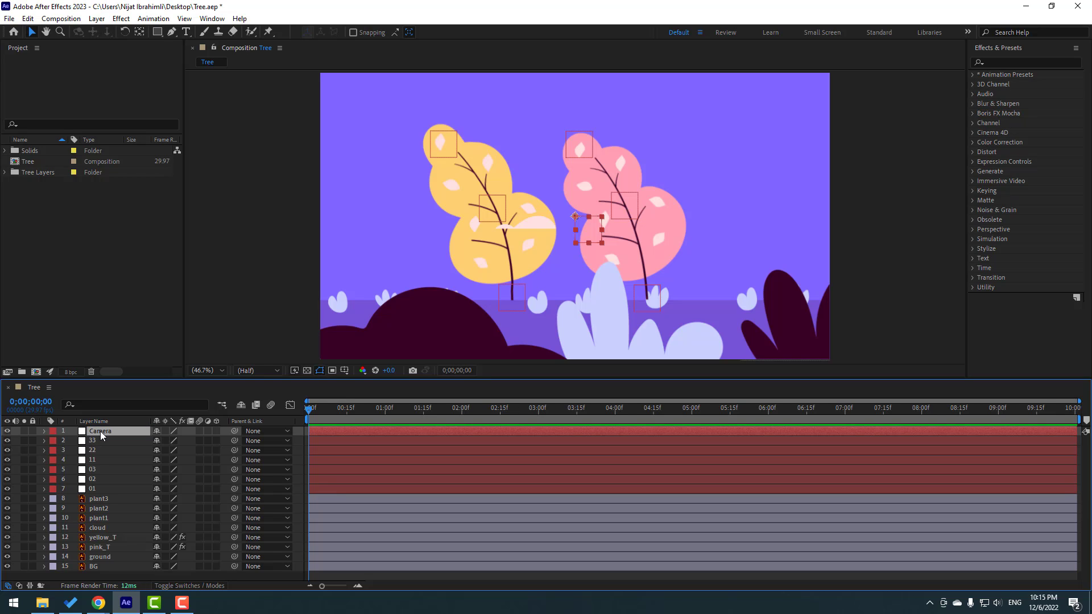
double_click(141, 36)
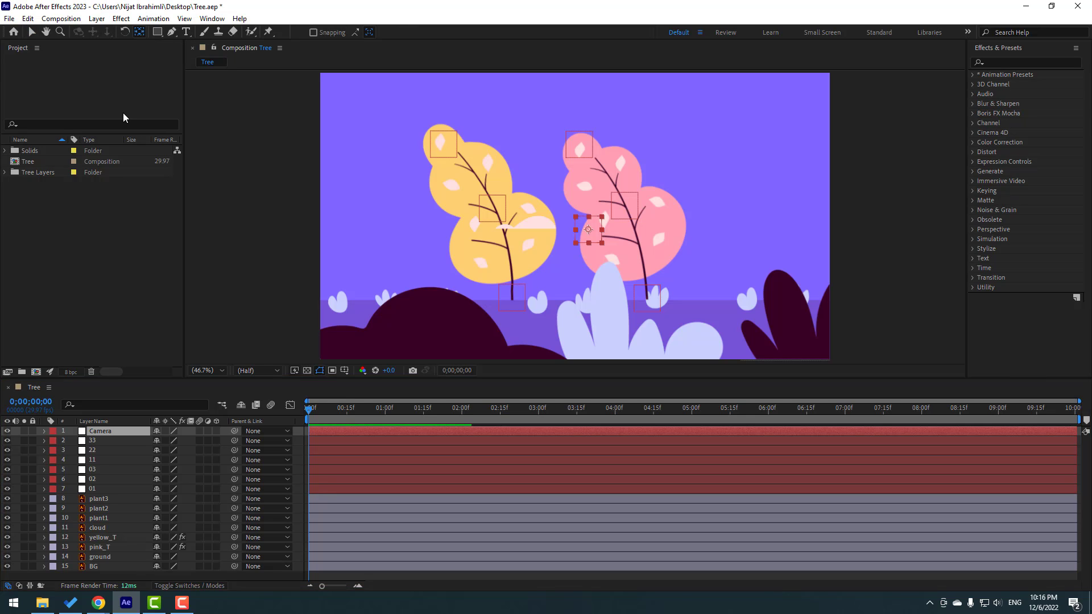
click(32, 33)
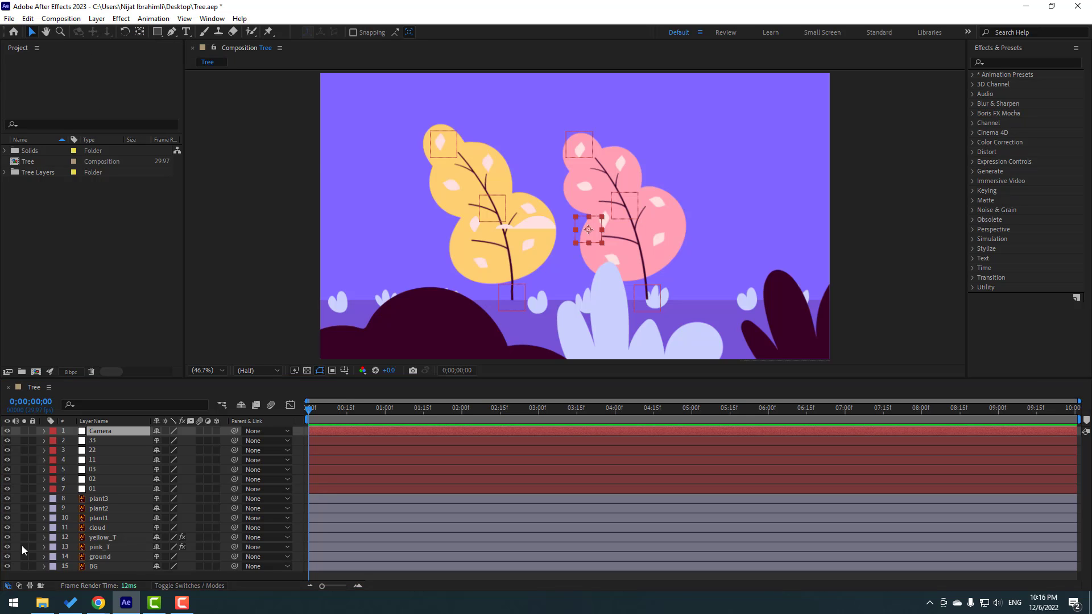
Parent all layers from 33 down to ground, leaving out BG, to the Camera null
shift+click(94, 557)
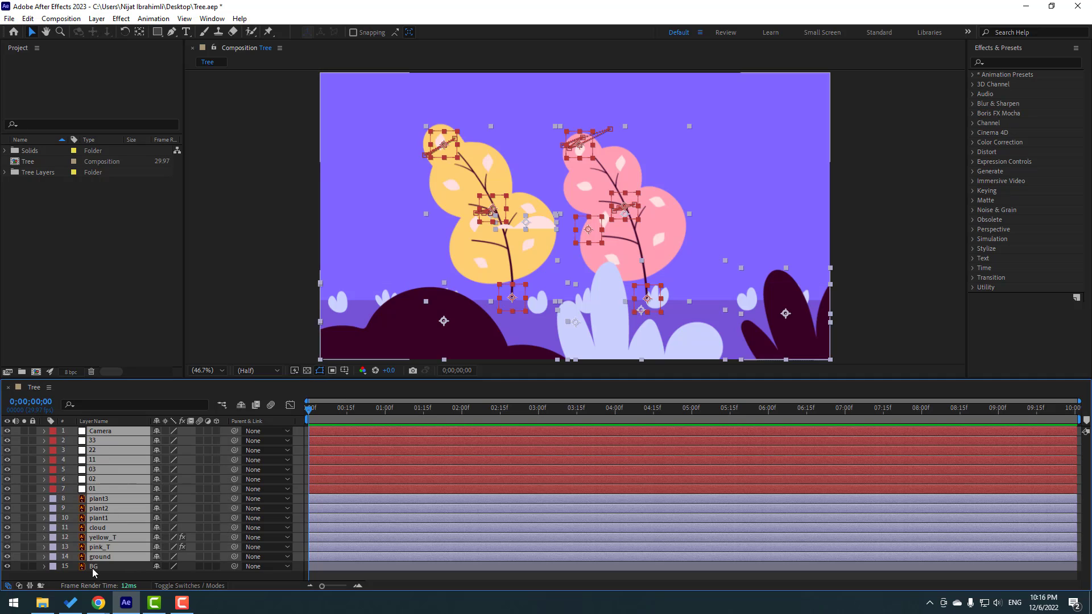
ctrl+click(103, 431)
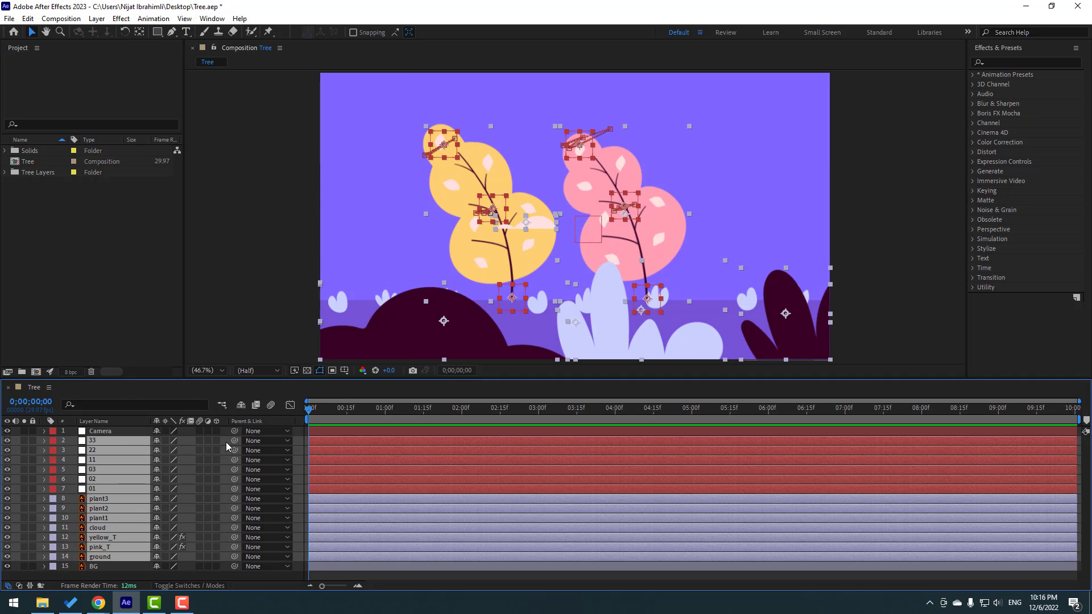
drag(108, 441, 100, 432)
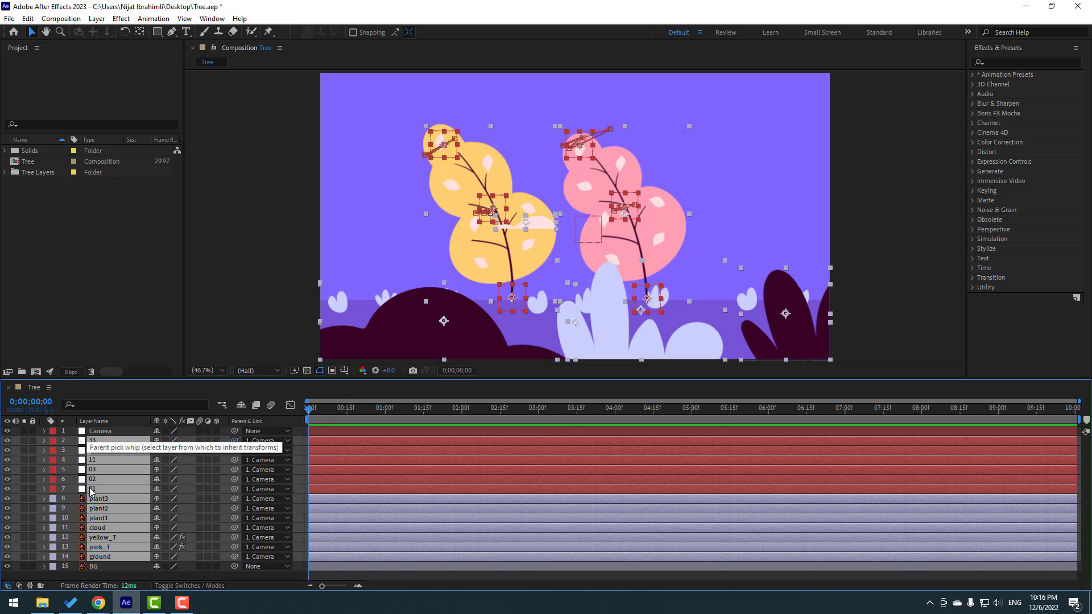
Keyframe the Camera null's Scale from 100% at the start to 125% at 0;00;06;00, and end the work area there
click(98, 432)
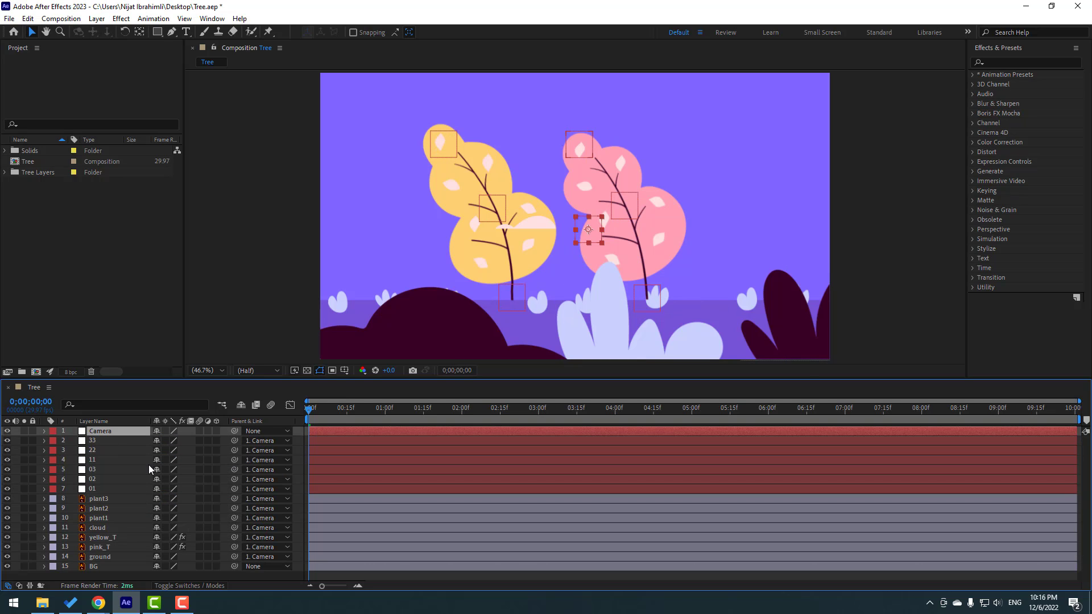
key(s)
click(72, 441)
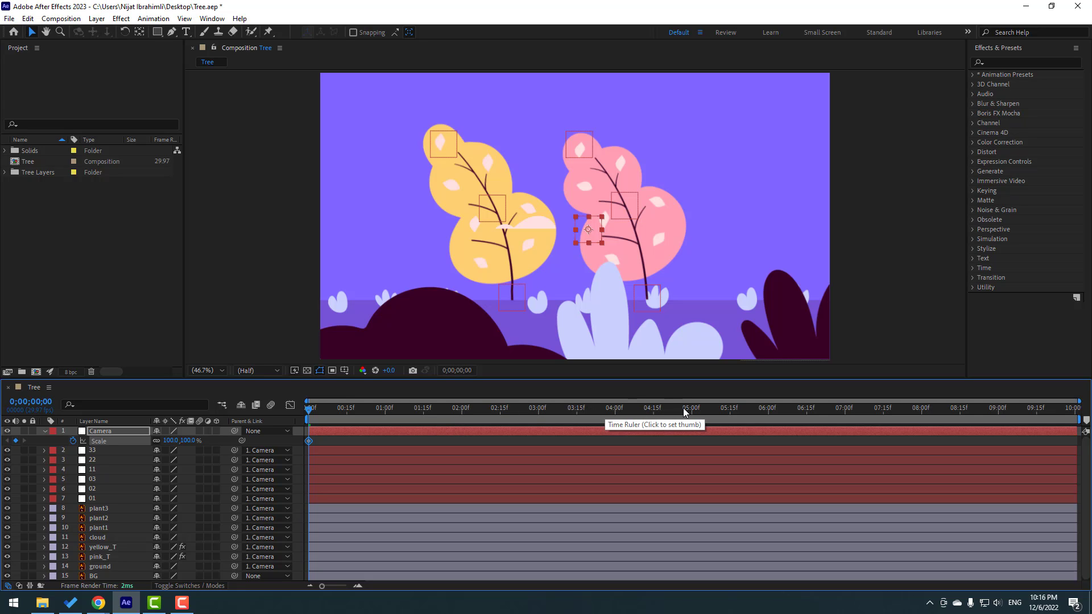
click(768, 409)
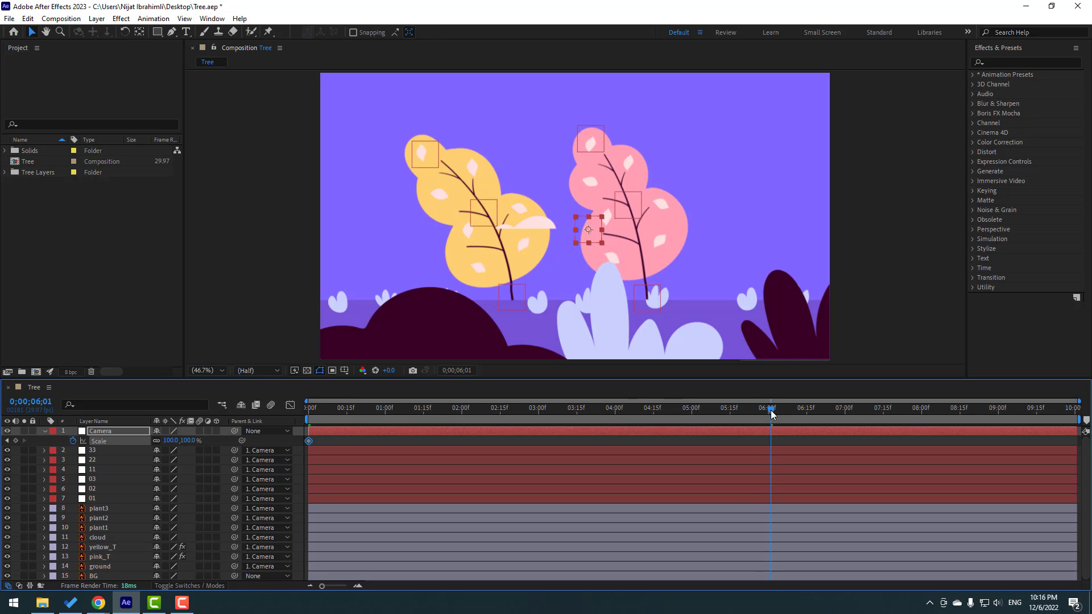
key(n)
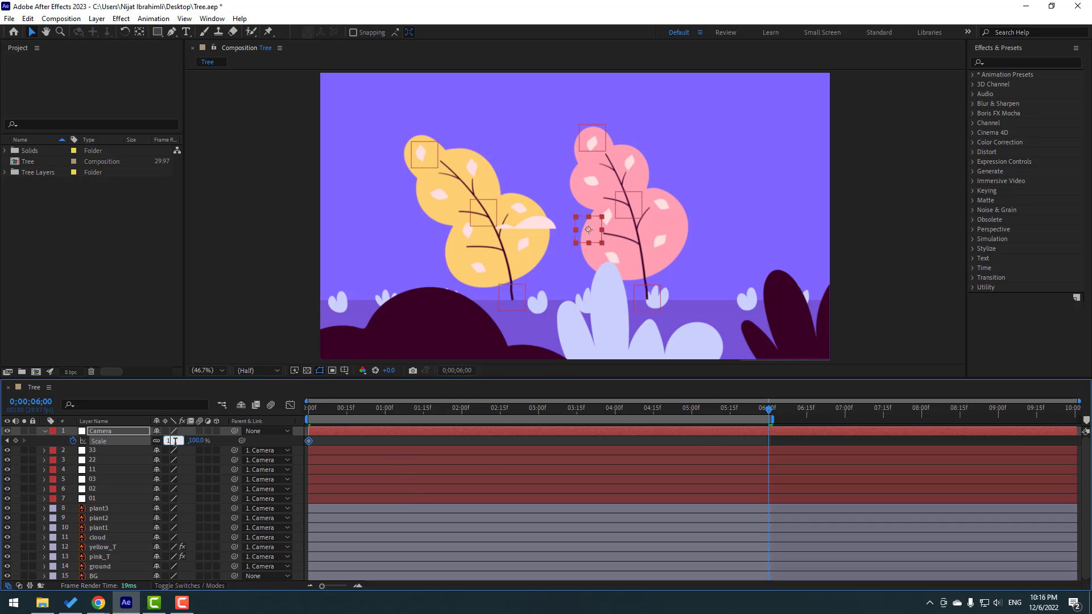
text(125)
key(Return)
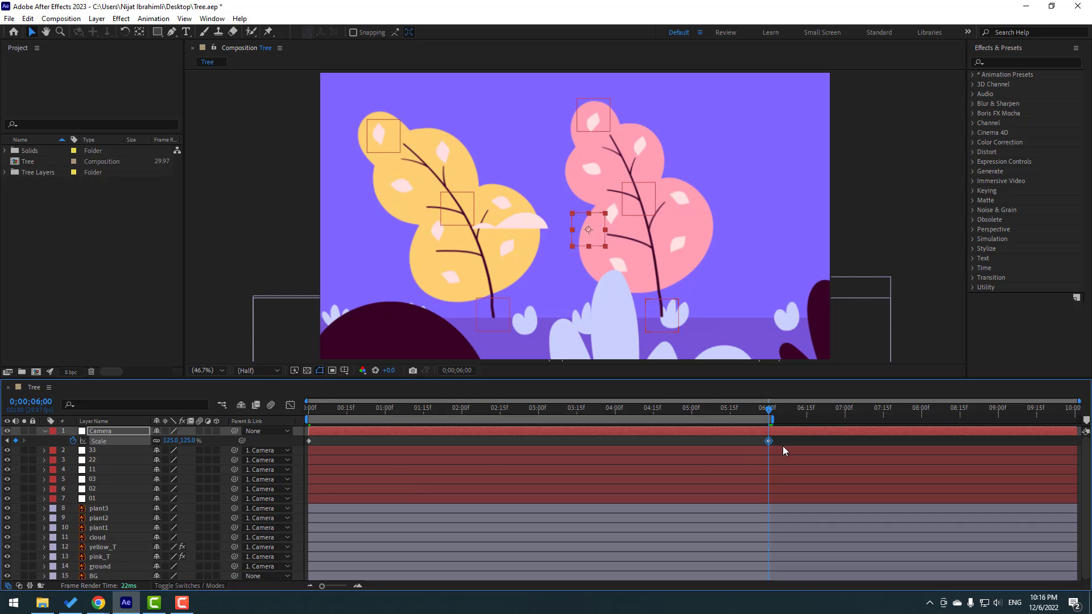
Preview the zoom and reduce the Camera null's Scale at 0;00;06;00 to 115%
click(784, 444)
key(space)
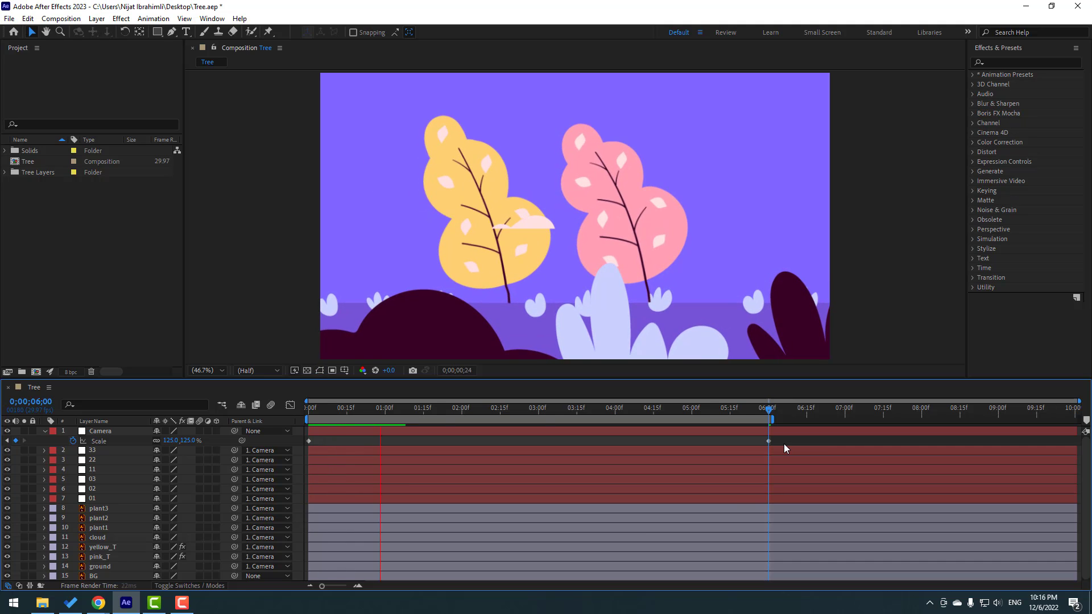
key(space)
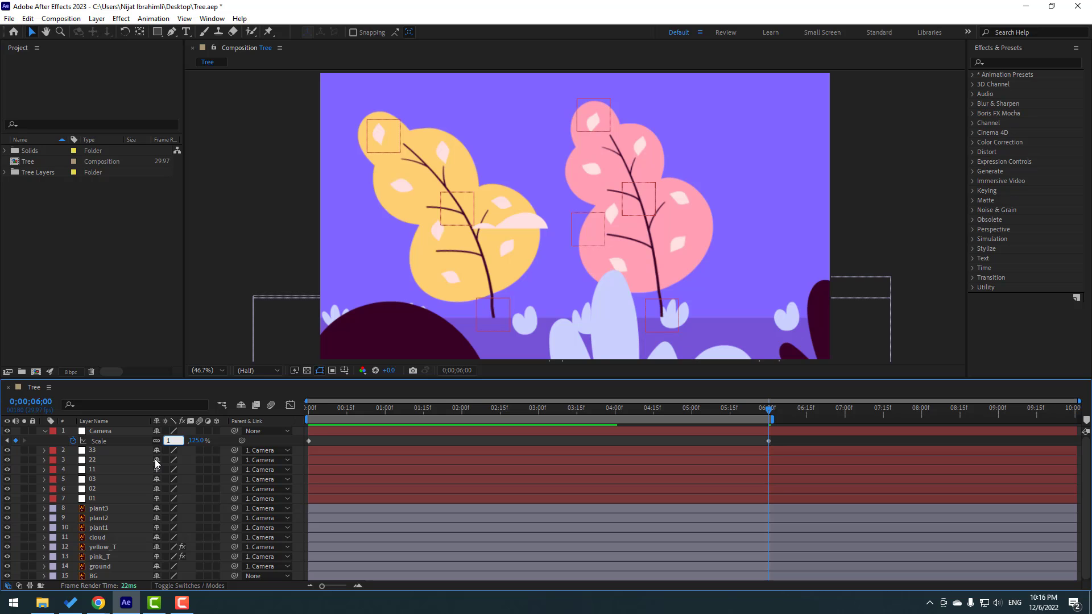
key(Return)
key(space)
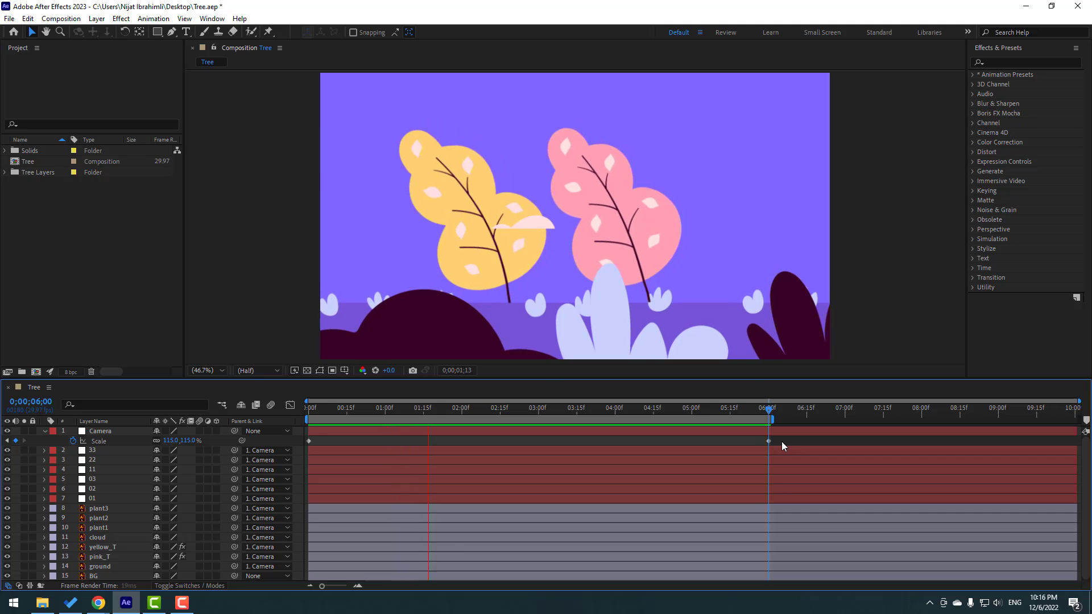
key(space)
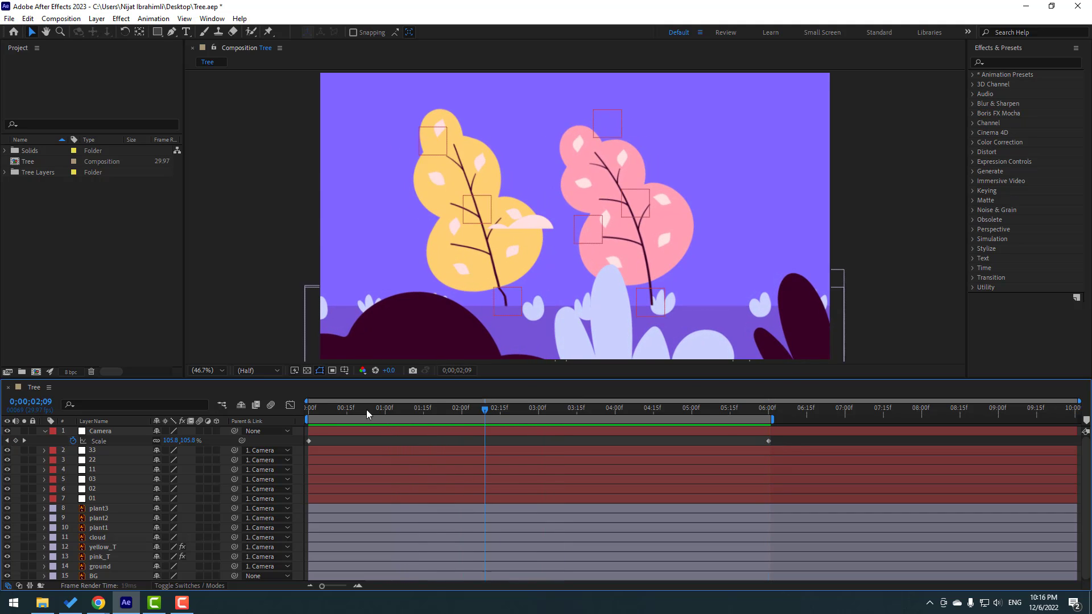
Add Position keyframes at the start of the composition for plant3, plant2 and plant1
key(Home)
click(429, 341)
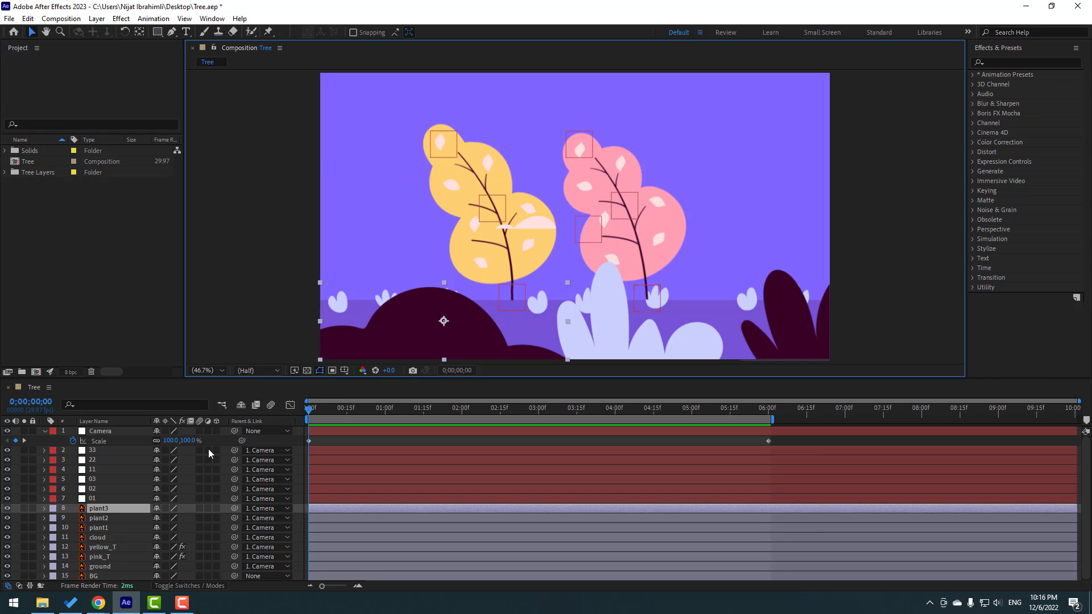
key(p)
click(105, 529)
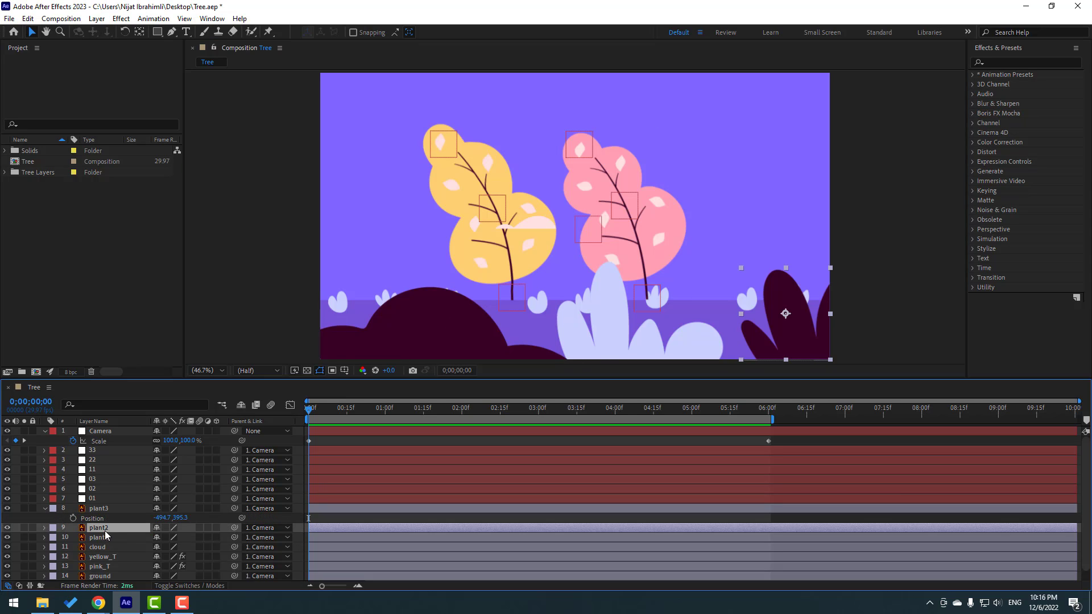
key(p)
click(100, 547)
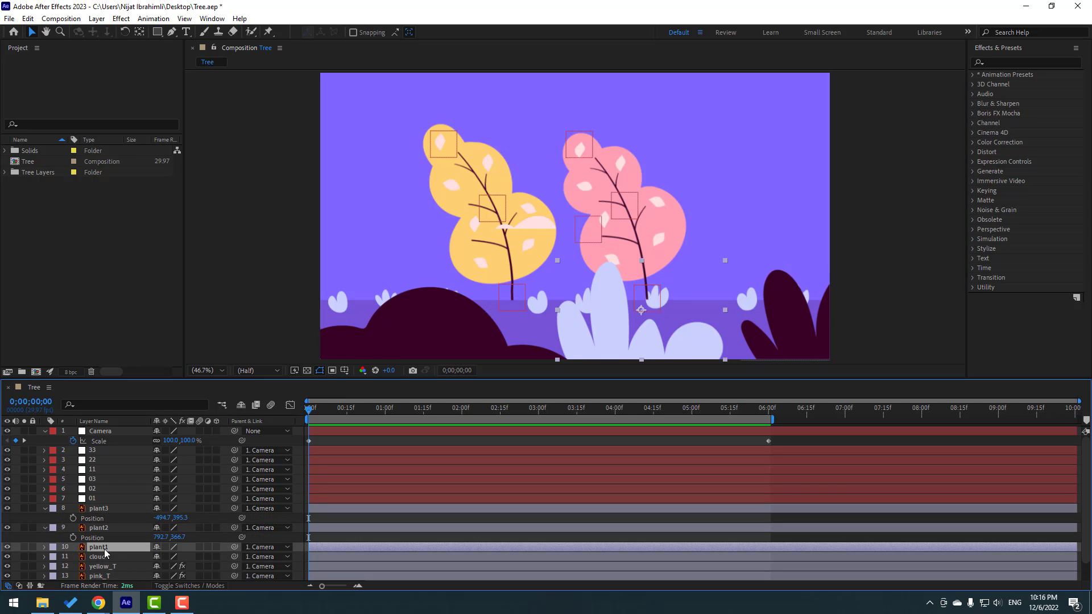
key(p)
scroll(98, 569, down, 1)
shift+click(98, 479)
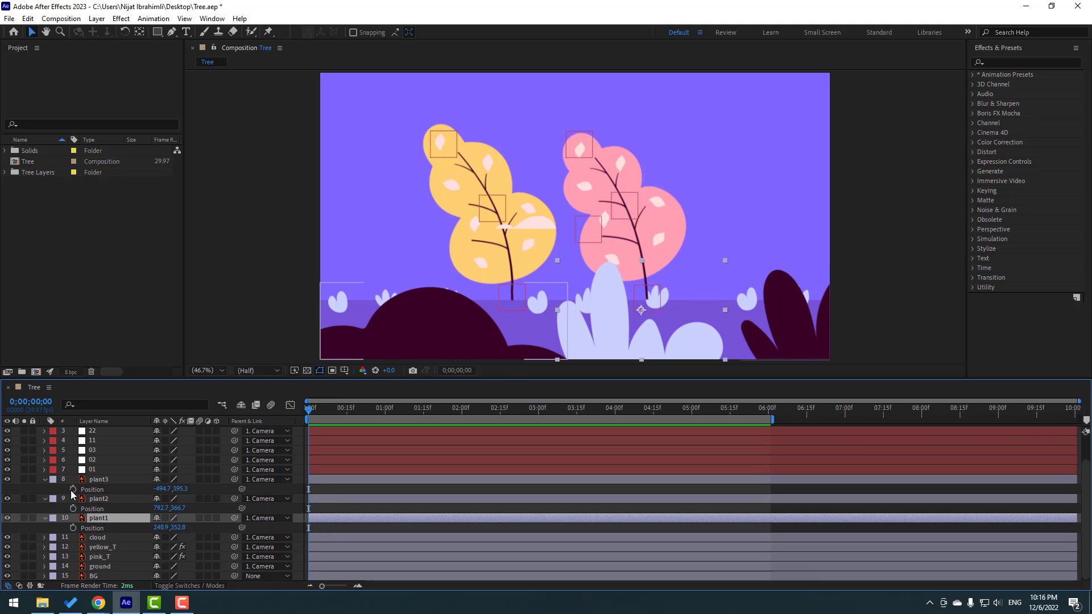
key(alt+shift+p)
Lower plant1 to Position 248.9, 481.8 at 0;00;06;01 and scrub through the timeline to check its movement
drag(344, 411, 775, 421)
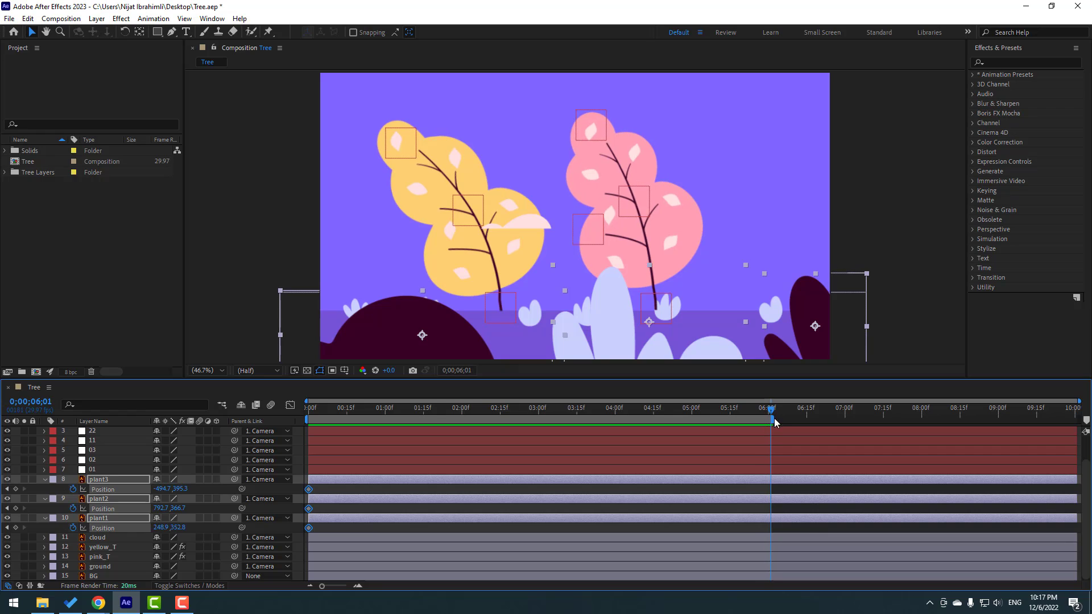
click(795, 489)
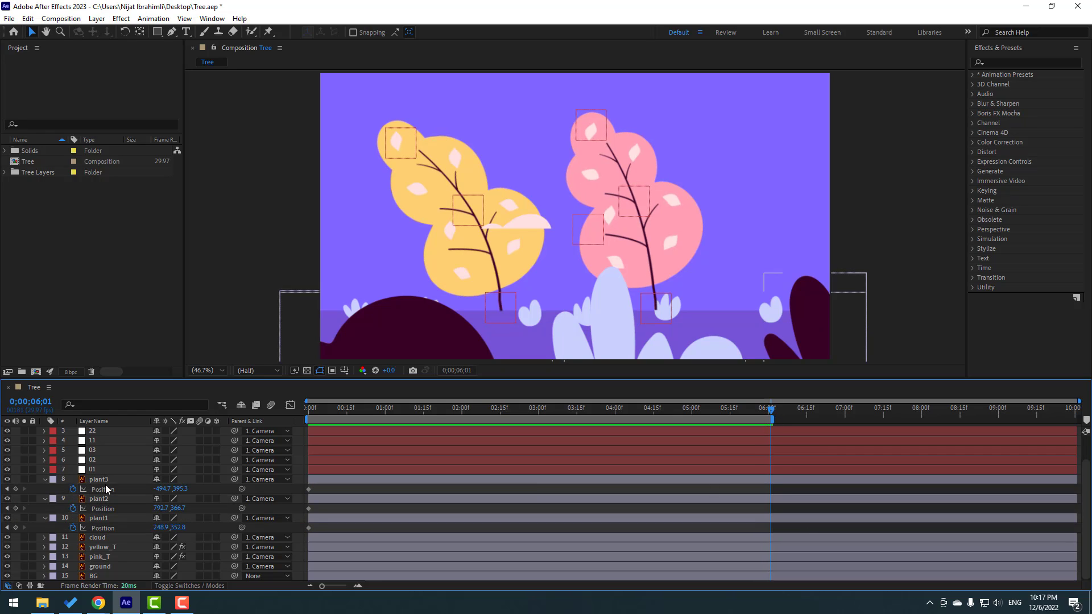
click(99, 520)
click(103, 528)
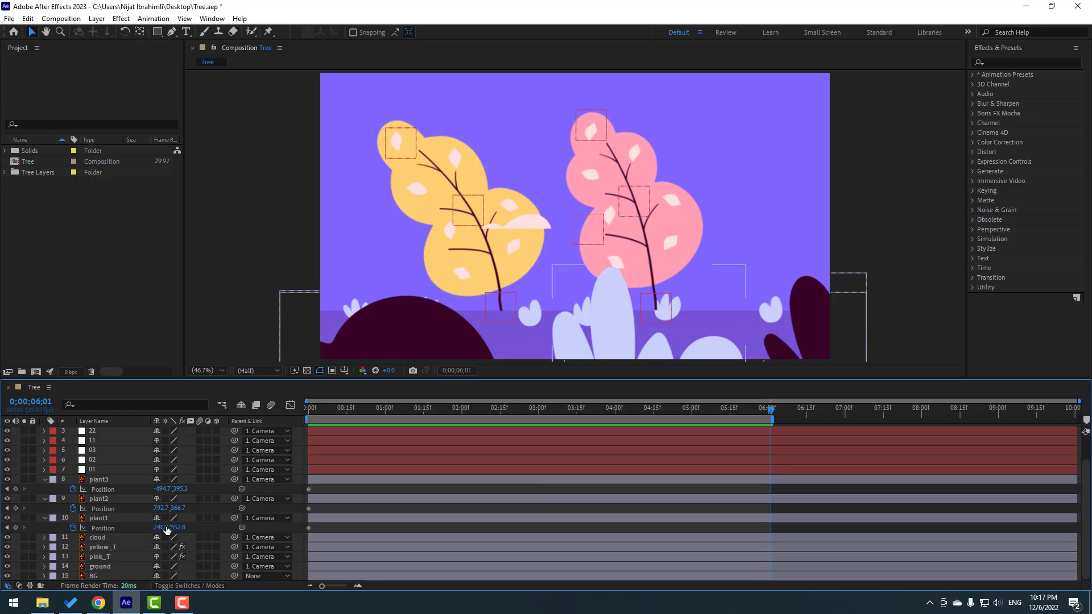
drag(178, 528, 252, 528)
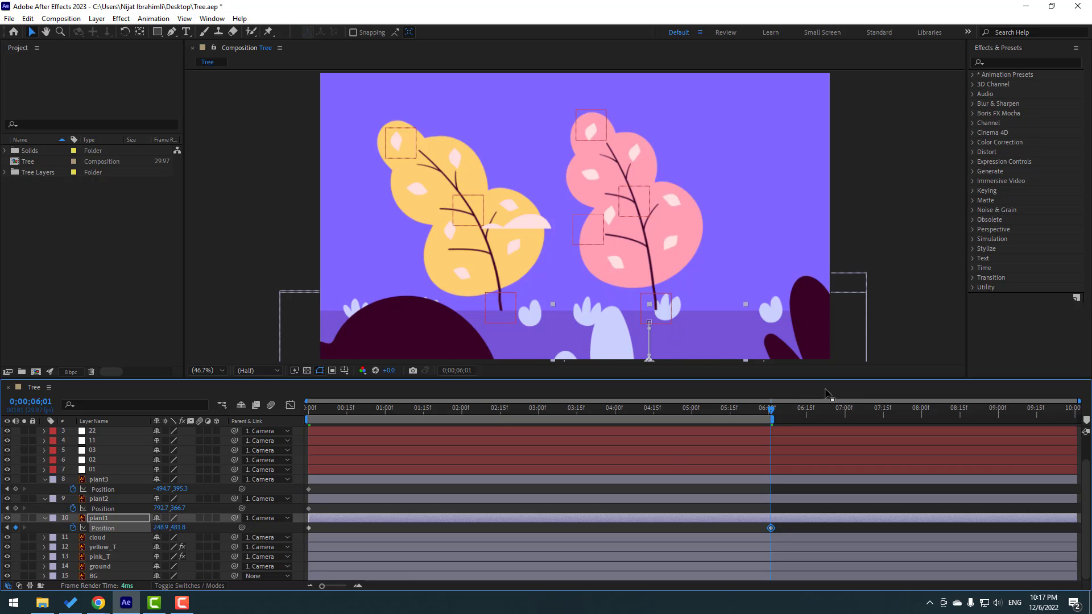
drag(775, 412, 310, 423)
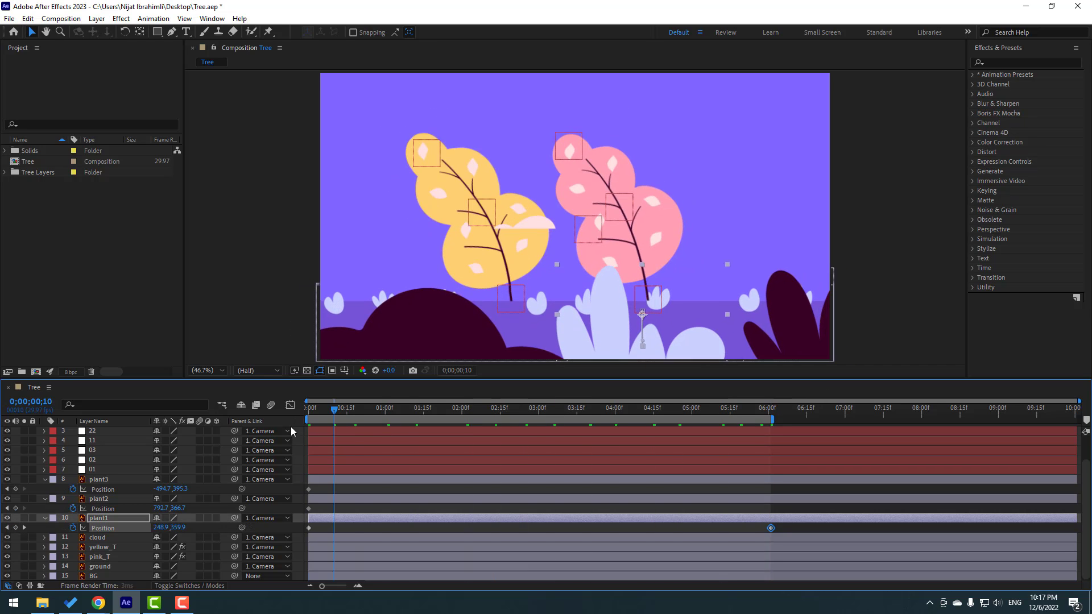
drag(399, 423, 772, 428)
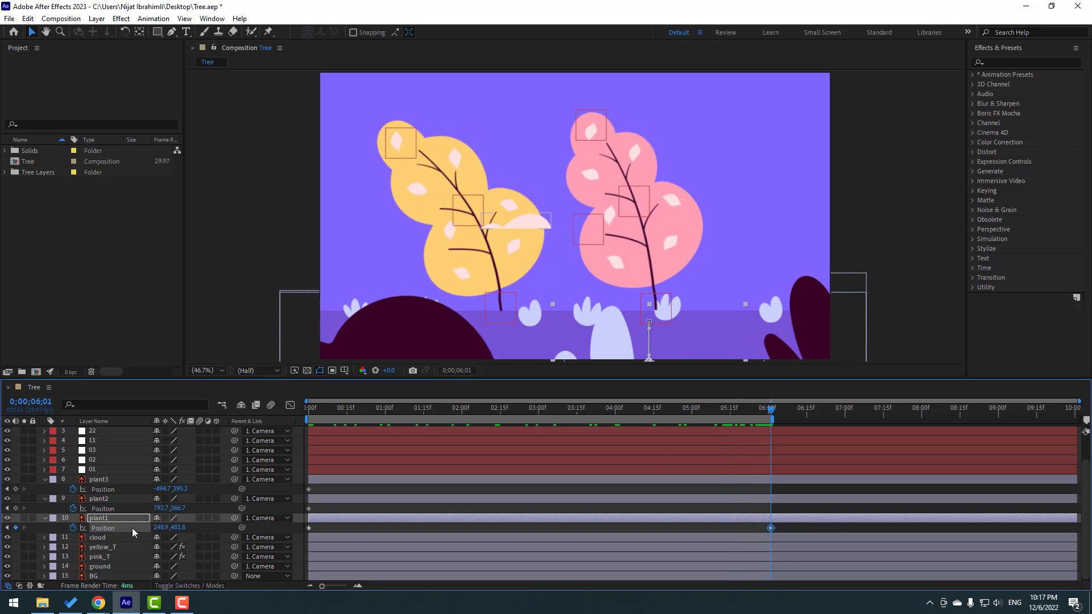
At 0;00;06;01, set the X Position of plant2 to 942.7 and of plant3 to -854.7, and preview the animation
click(107, 500)
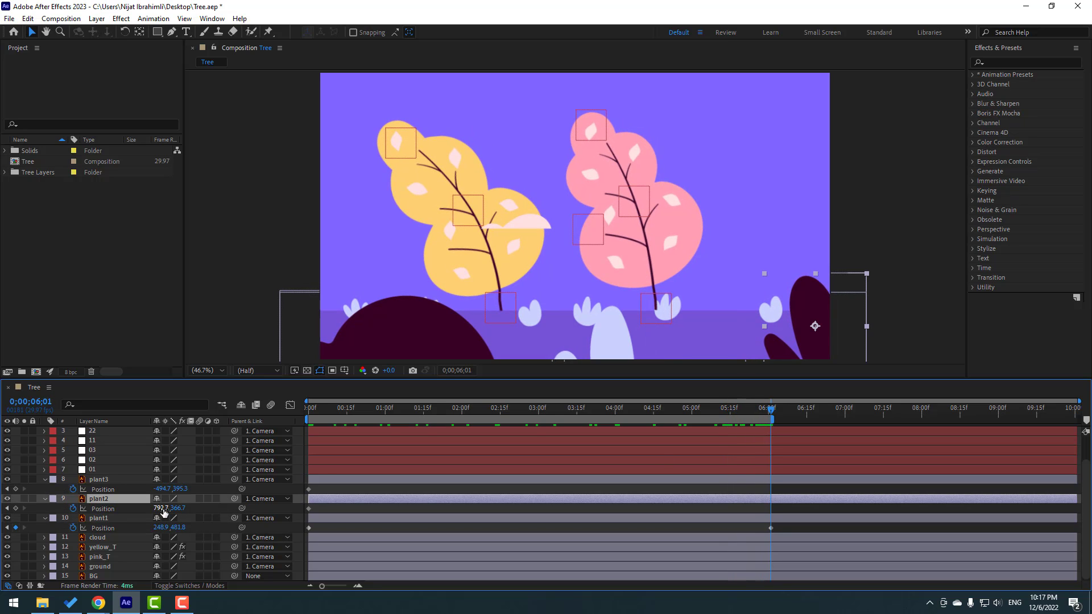
drag(163, 513, 251, 508)
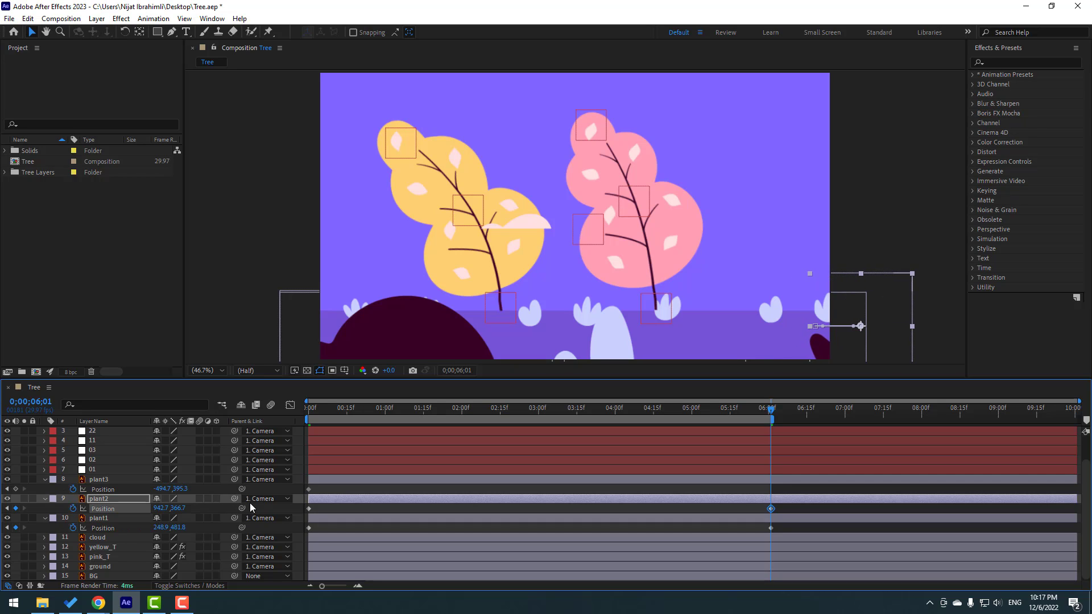
click(105, 481)
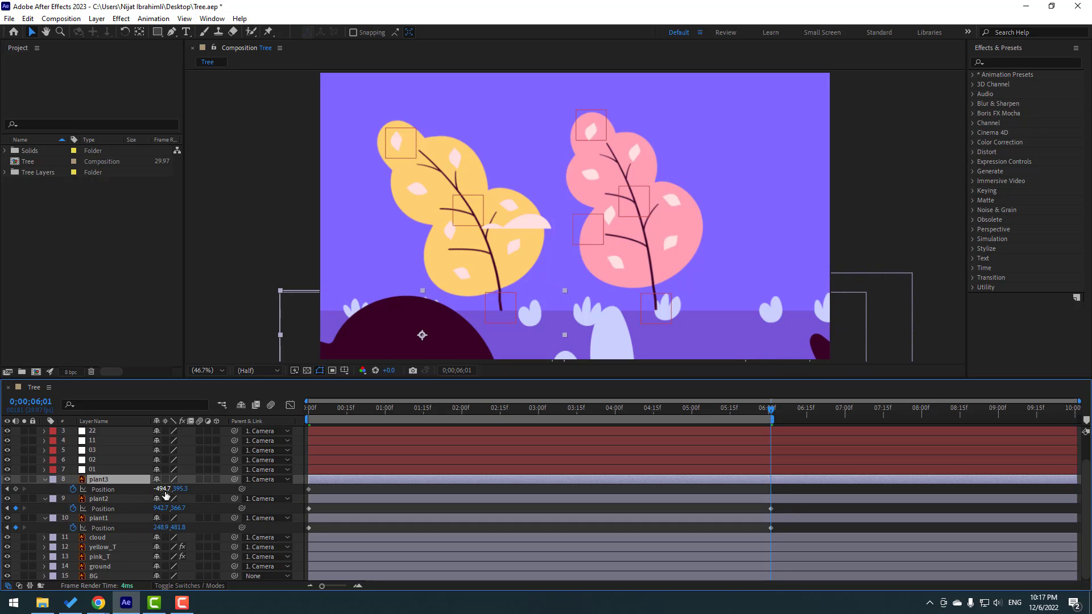
drag(165, 493, 450, 503)
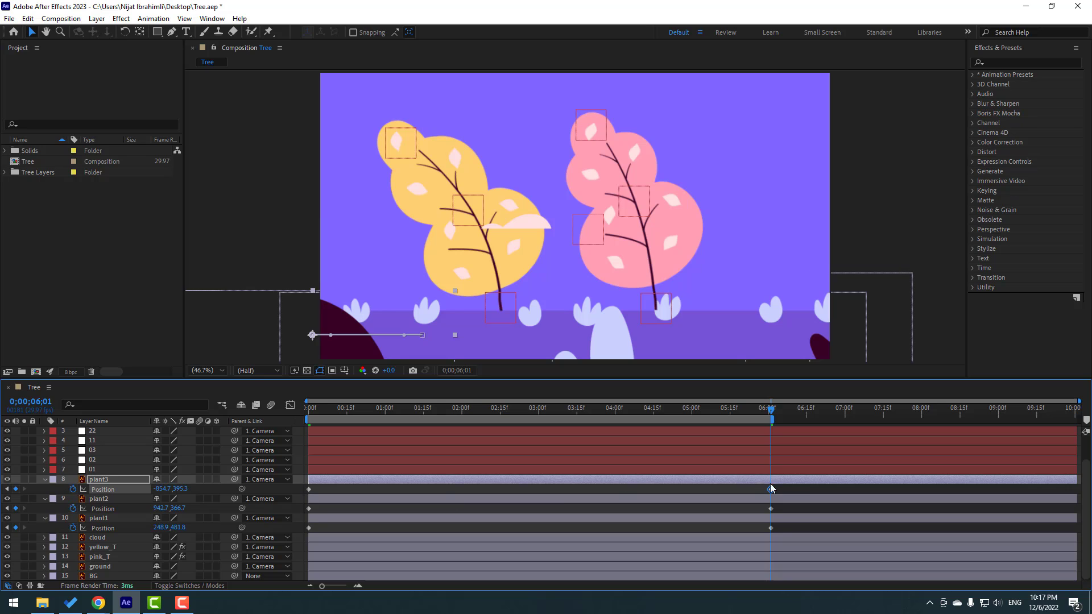
click(789, 489)
key(space)
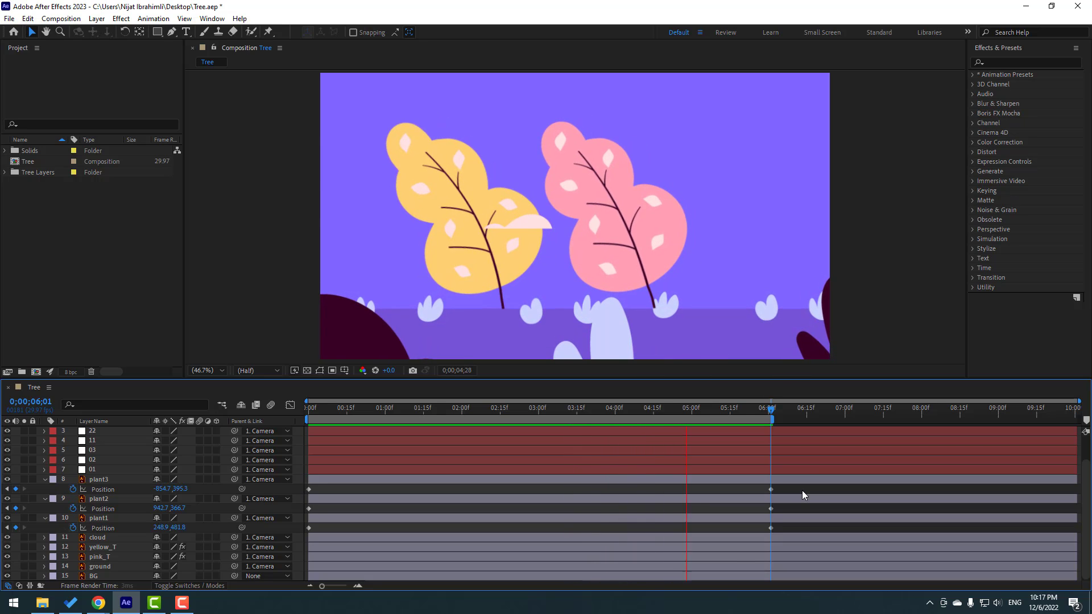
Parent the null layers 33, 22, 11, 03, 02 and 01 plus yellow_T and pink_T to the ground layer
key(space)
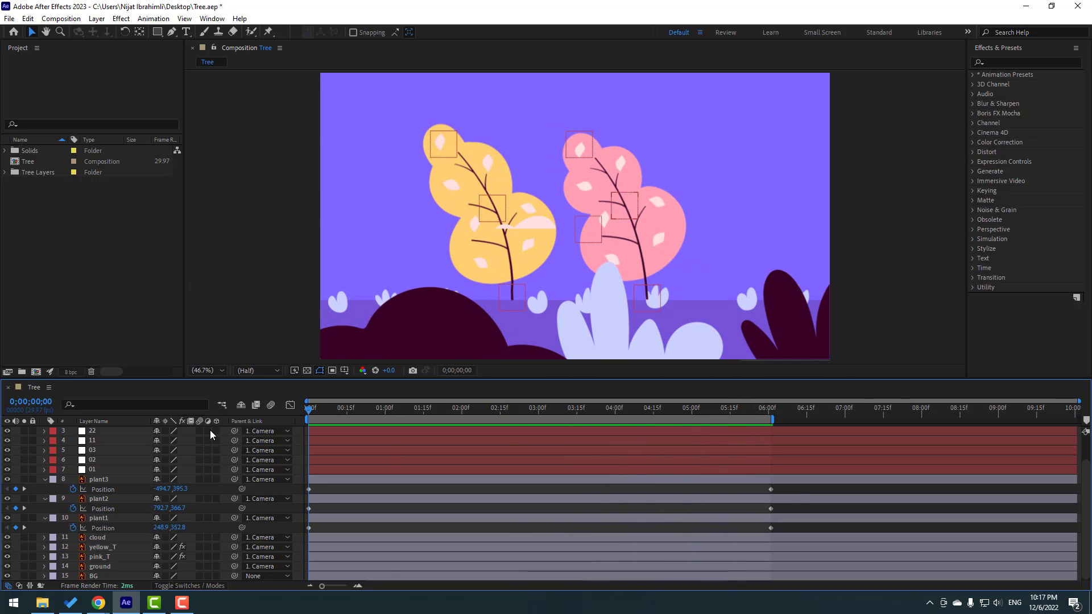
drag(94, 452, 141, 497)
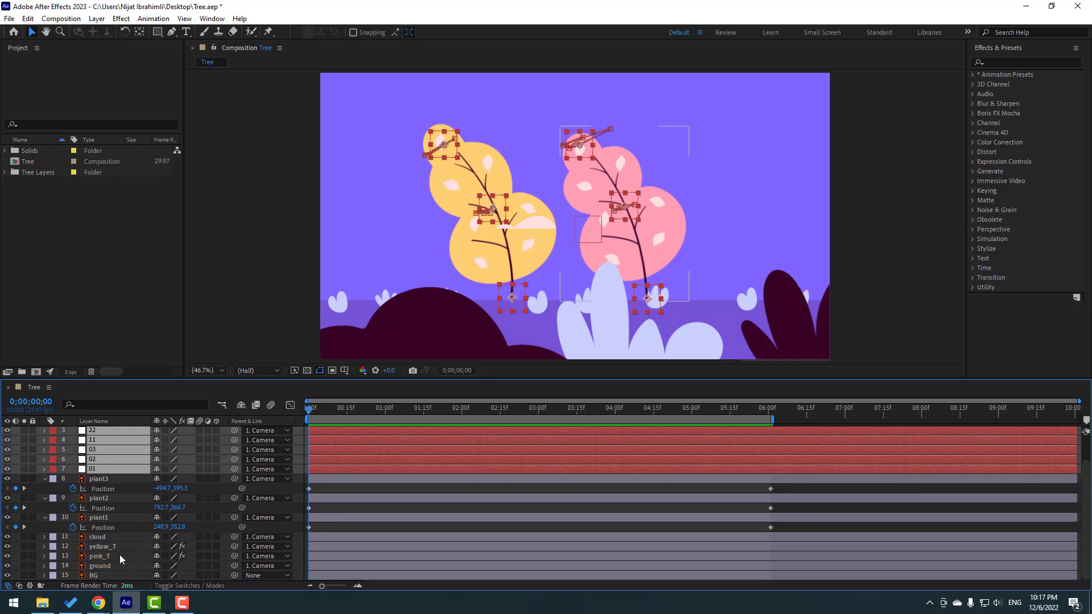
ctrl+click(102, 547)
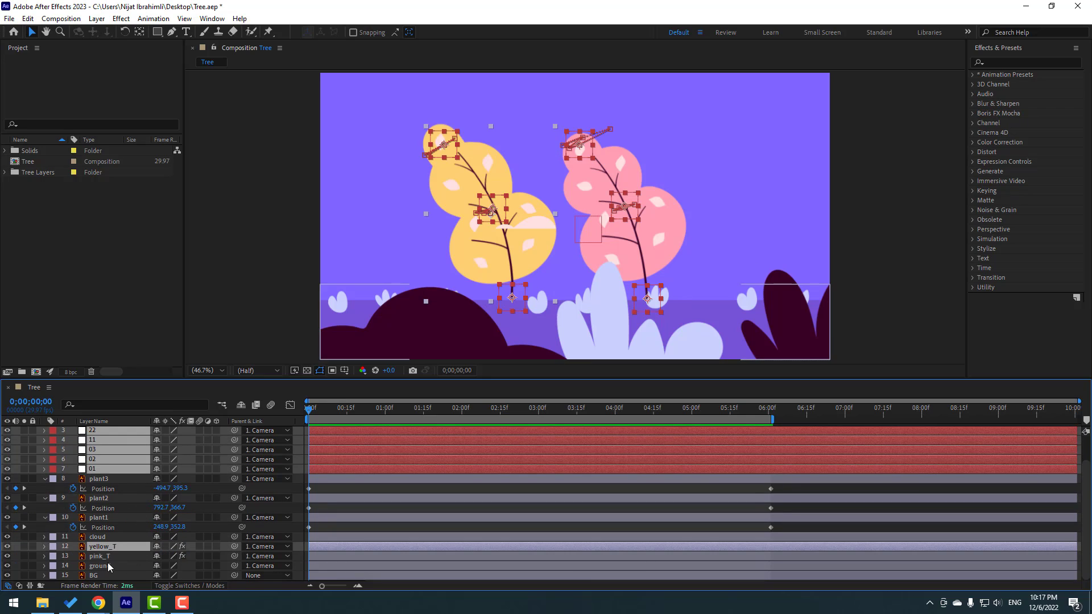
ctrl+click(142, 556)
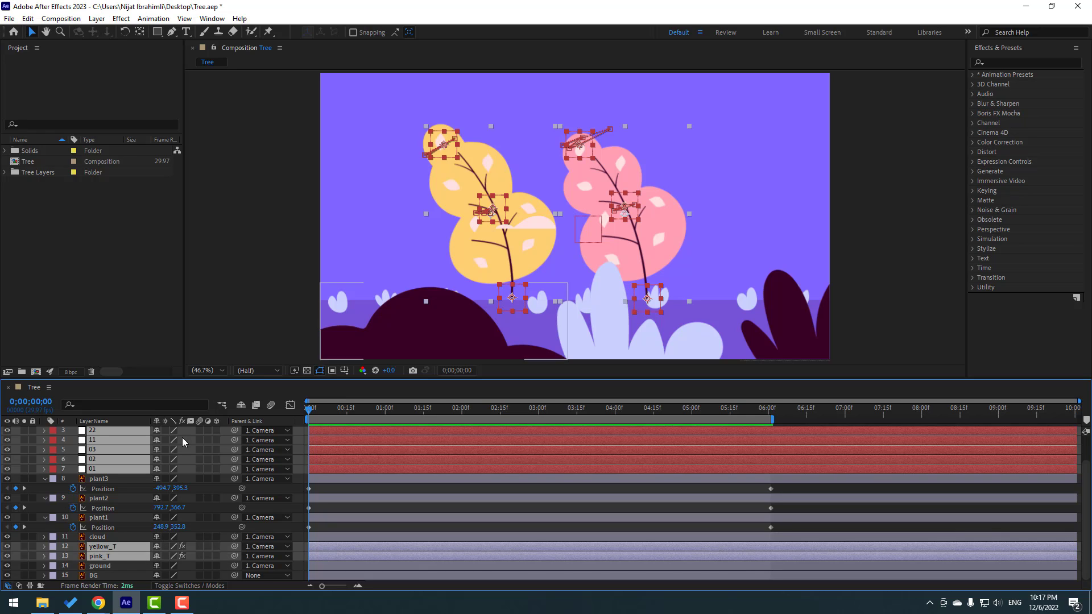
drag(234, 440, 105, 567)
Keyframe the ground layer's Position at the start, raise it to -0.1, 332.4 at 0;00;06;01, and preview the animation
click(102, 566)
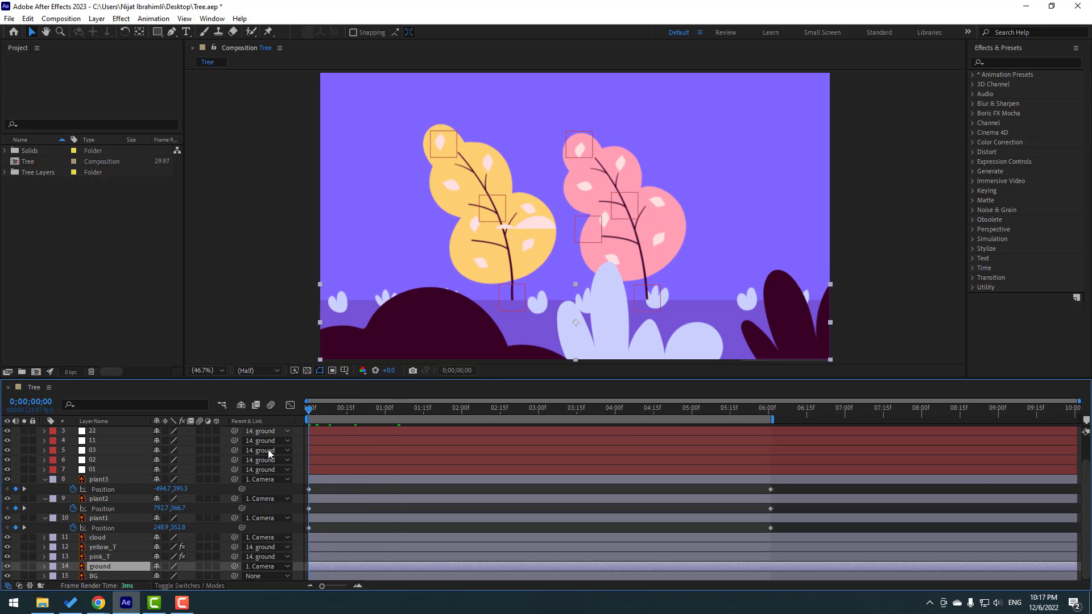
key(p)
click(73, 566)
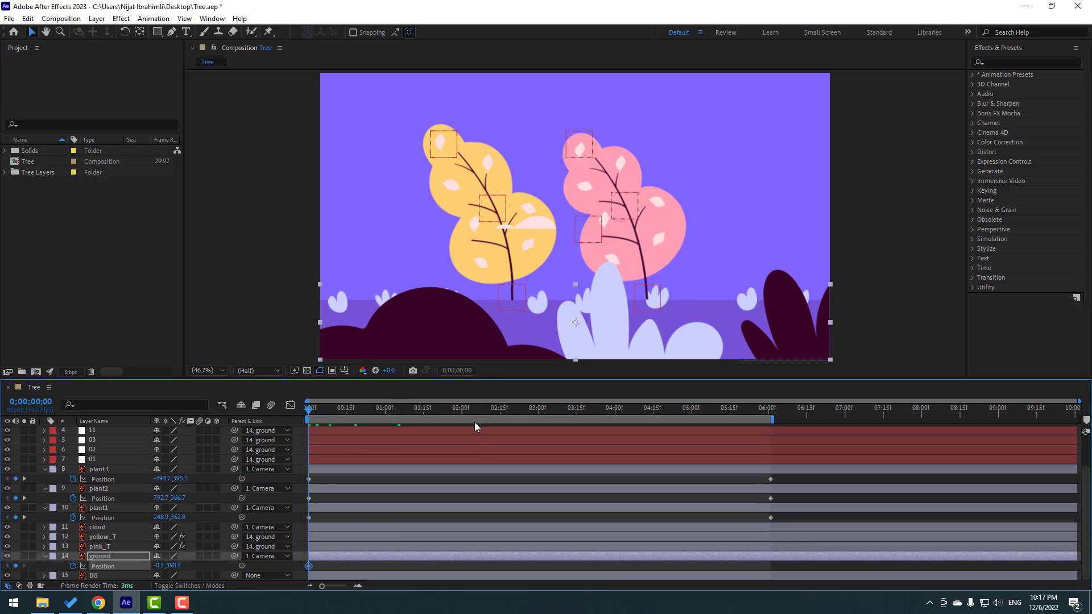
drag(507, 415, 770, 415)
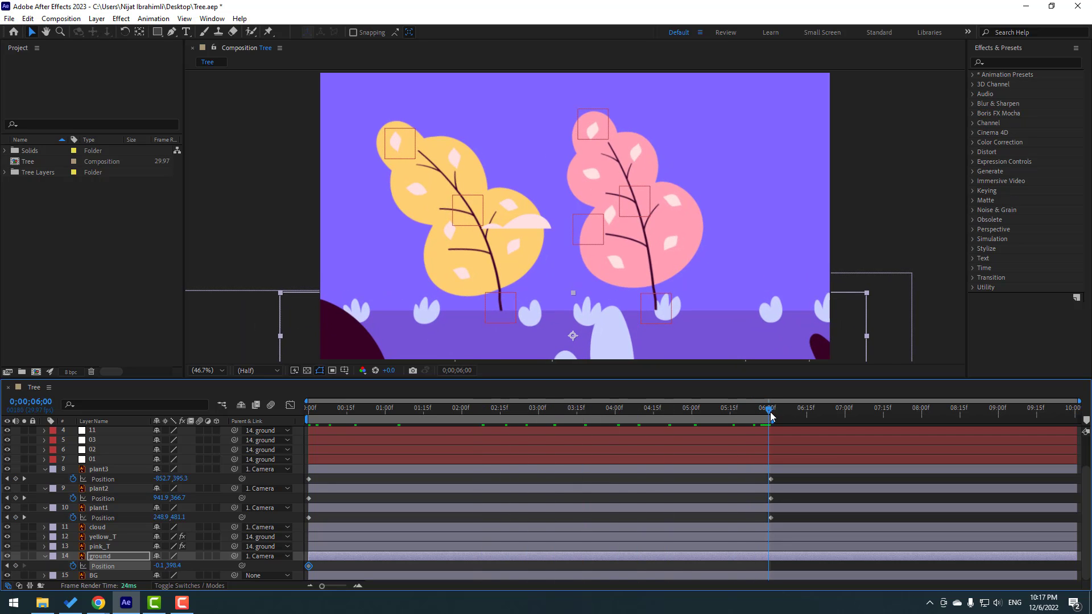
drag(173, 567, 149, 560)
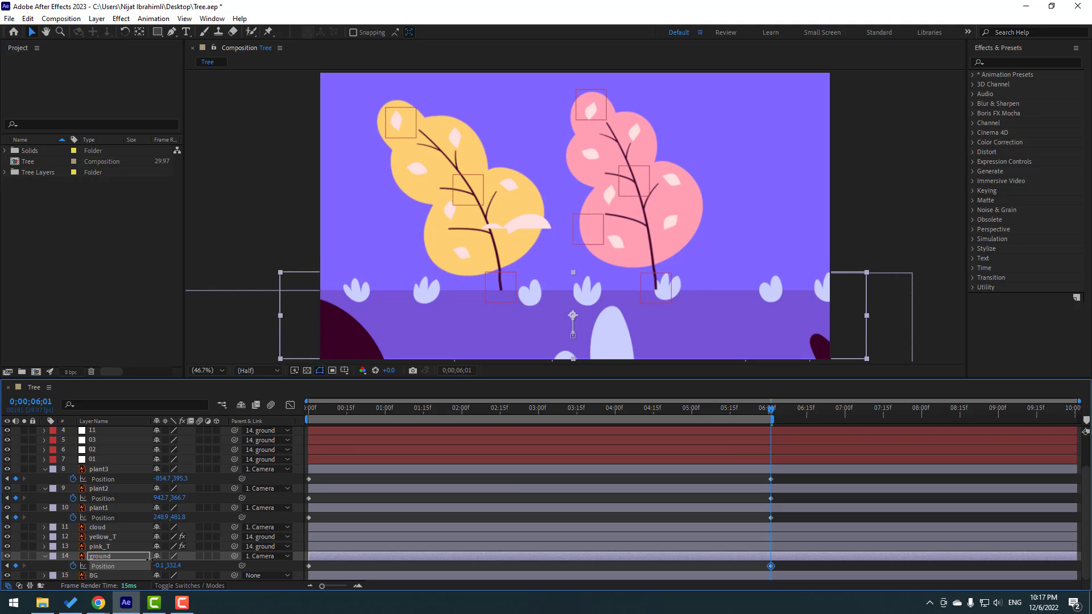
click(792, 563)
key(space)
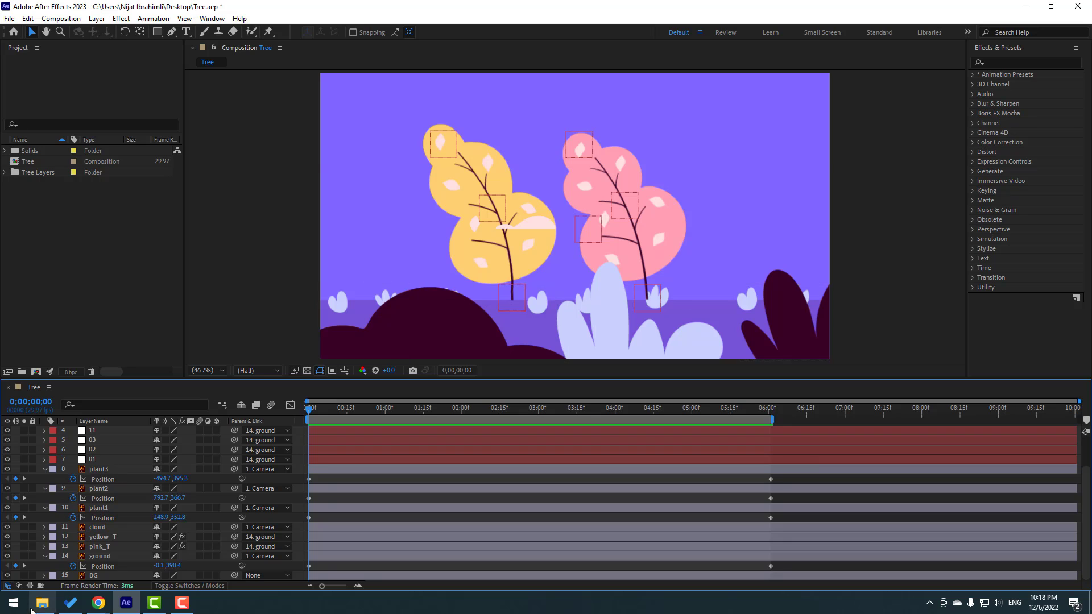
At the start of the composition, move the cloud into the sky above the yellow tree, at about Position -701.1, -404.3
click(92, 528)
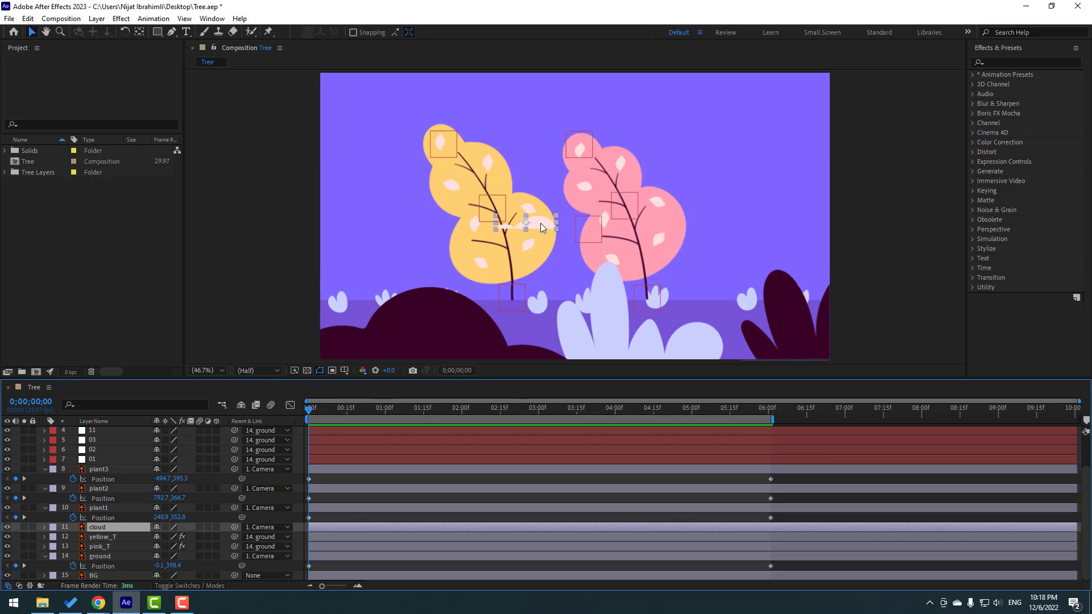
drag(541, 223, 406, 114)
drag(520, 409, 308, 409)
key(p)
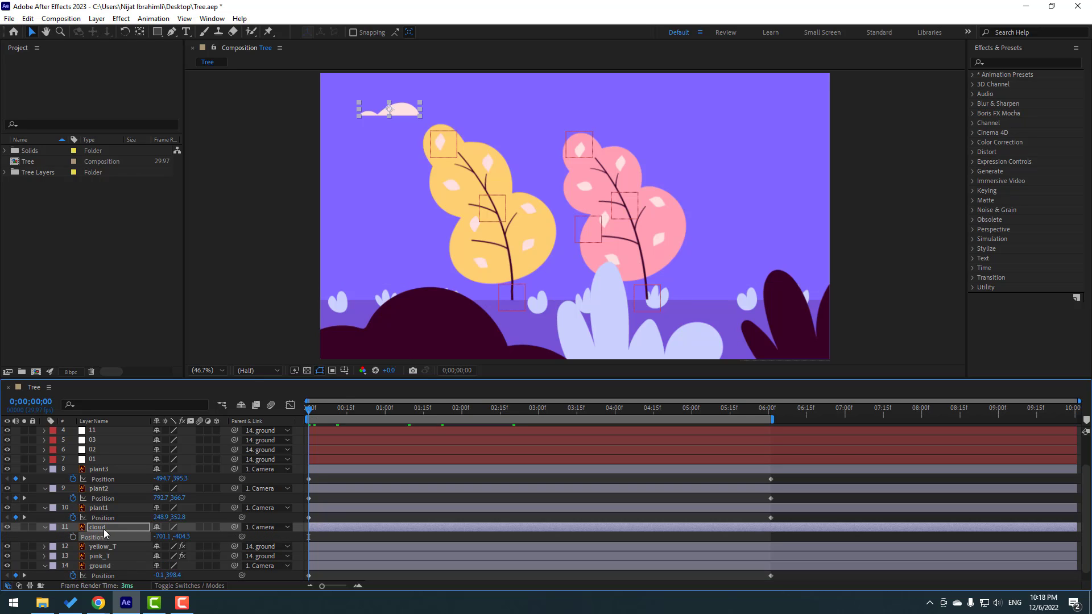
Duplicate the cloud three times and spread the copies at about Position 10.3, -447.2, 642.5, -359.3 and -221.1, -187.9
key(ctrl+d)
drag(394, 112, 528, 171)
key(ctrl+d)
key(ctrl+d)
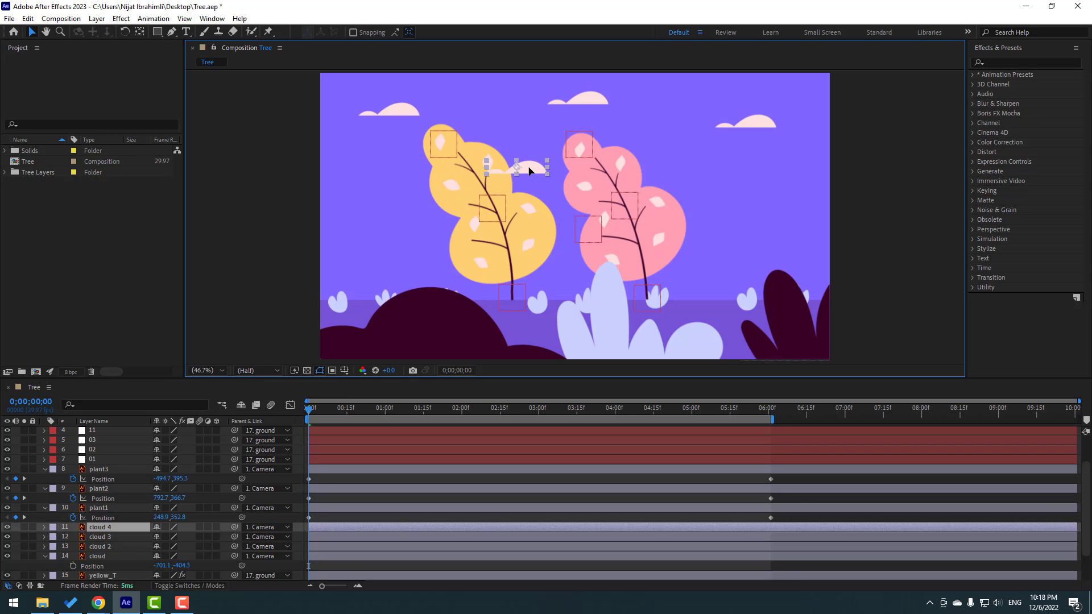
Add Position keyframes at the start of the composition for all four cloud layers
scroll(91, 546, down, 1)
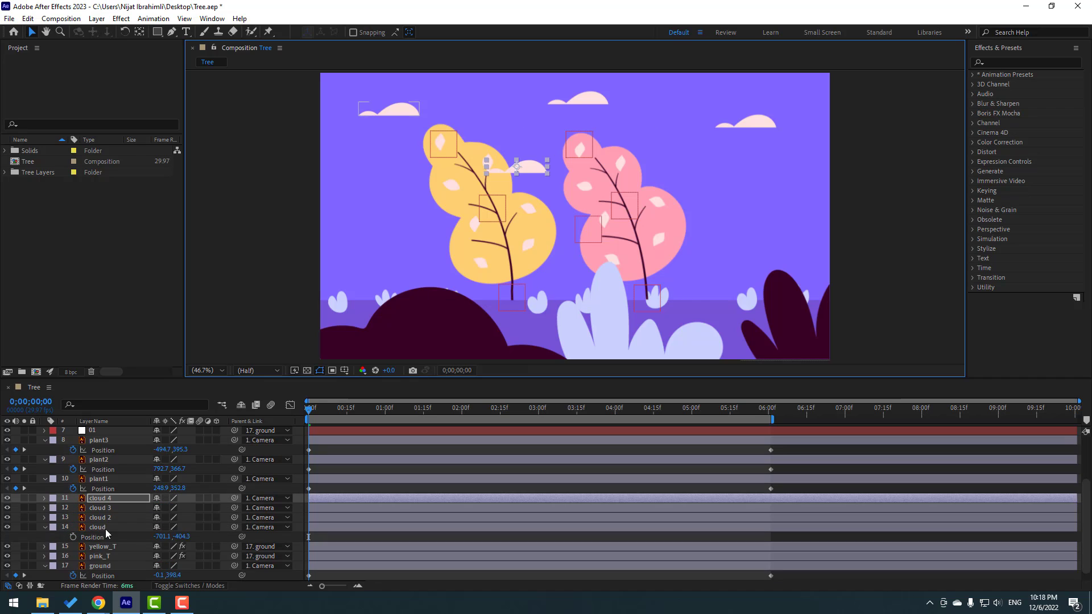
click(103, 528)
shift+click(107, 500)
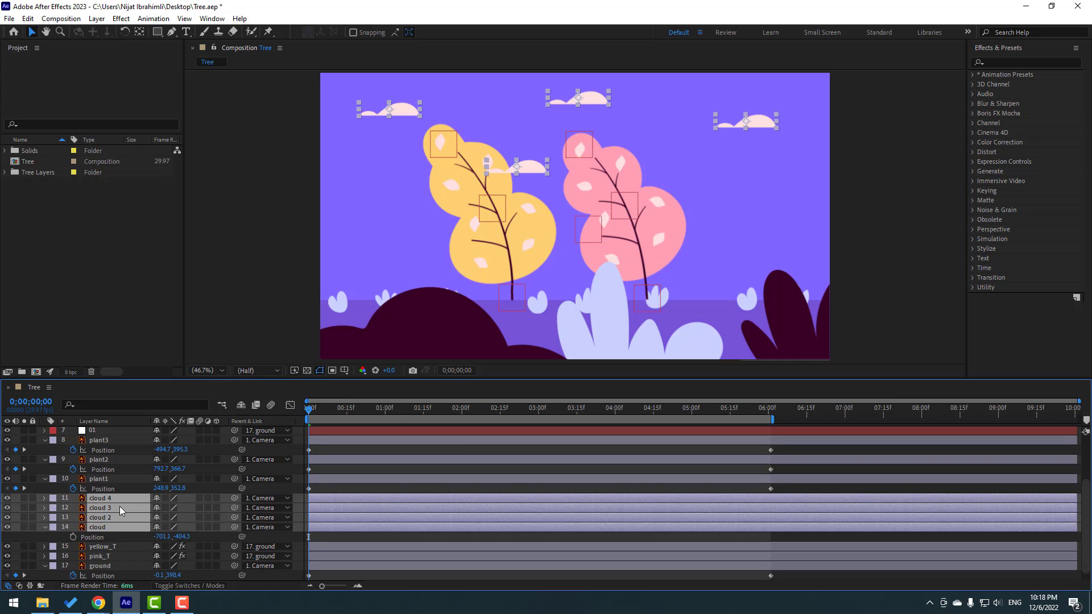
key(p)
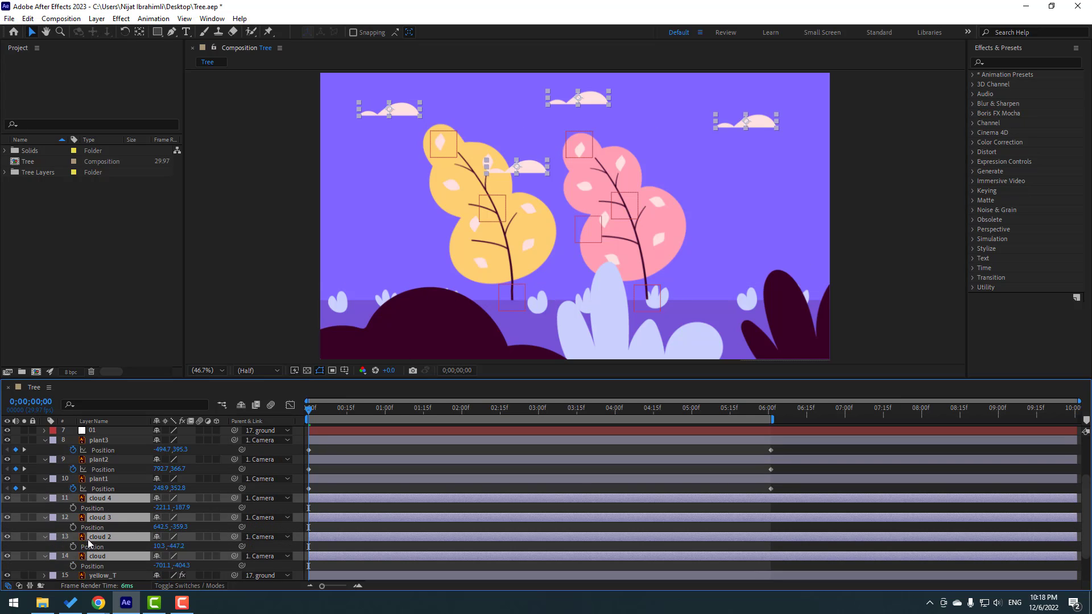
click(73, 508)
At 0;00;06;01, set X Position to -0.1 for cloud 4, 789.5 for cloud 3, -106.7 for cloud 2 and -800.1 for cloud, and preview
drag(322, 418, 772, 412)
click(775, 459)
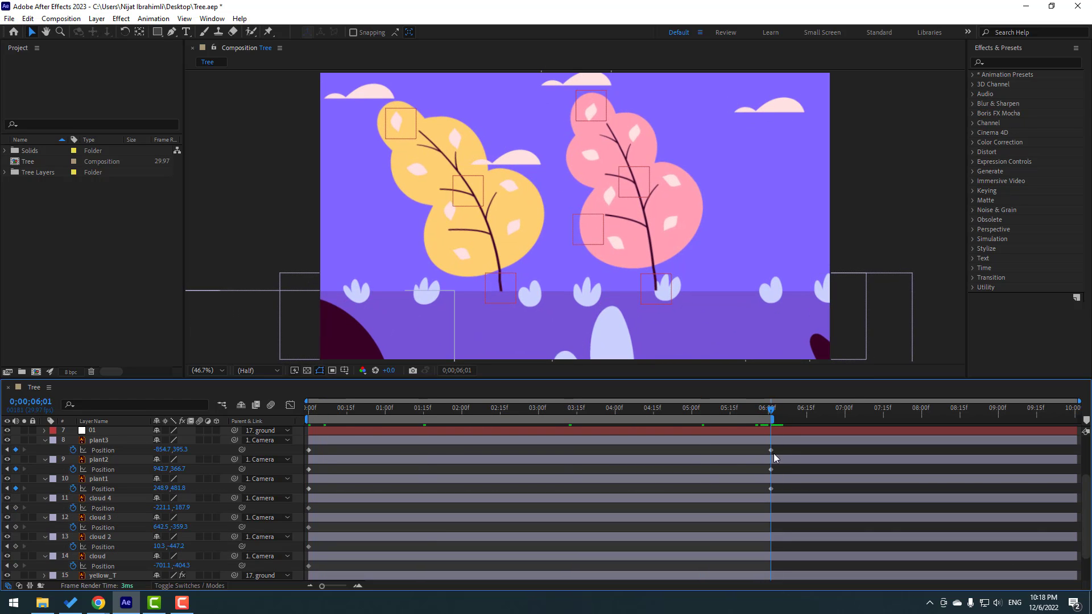
click(101, 500)
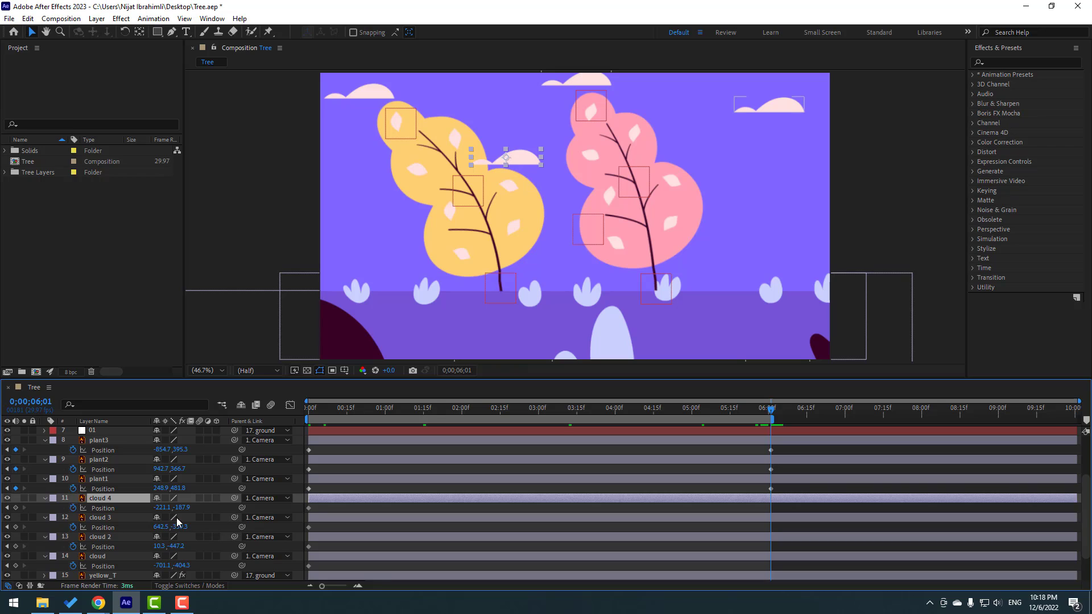
drag(163, 508, 142, 569)
click(795, 469)
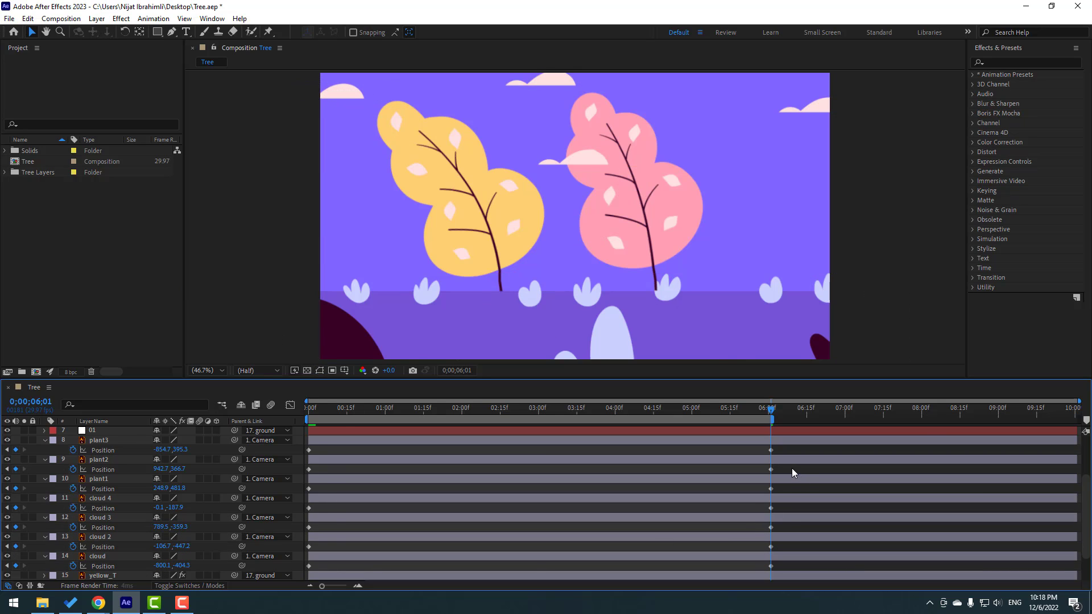
key(space)
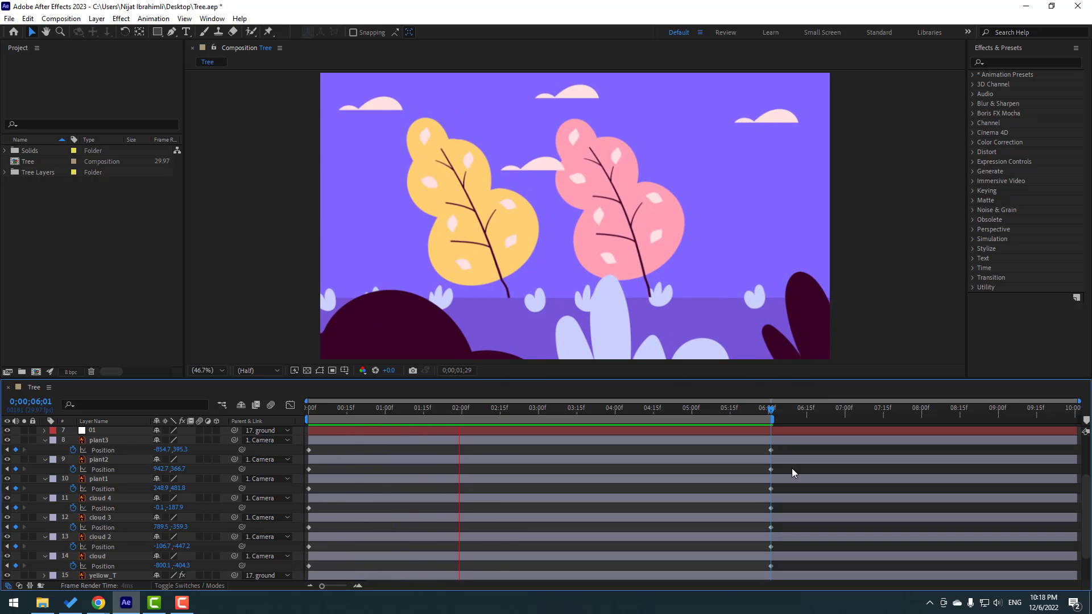
key(space)
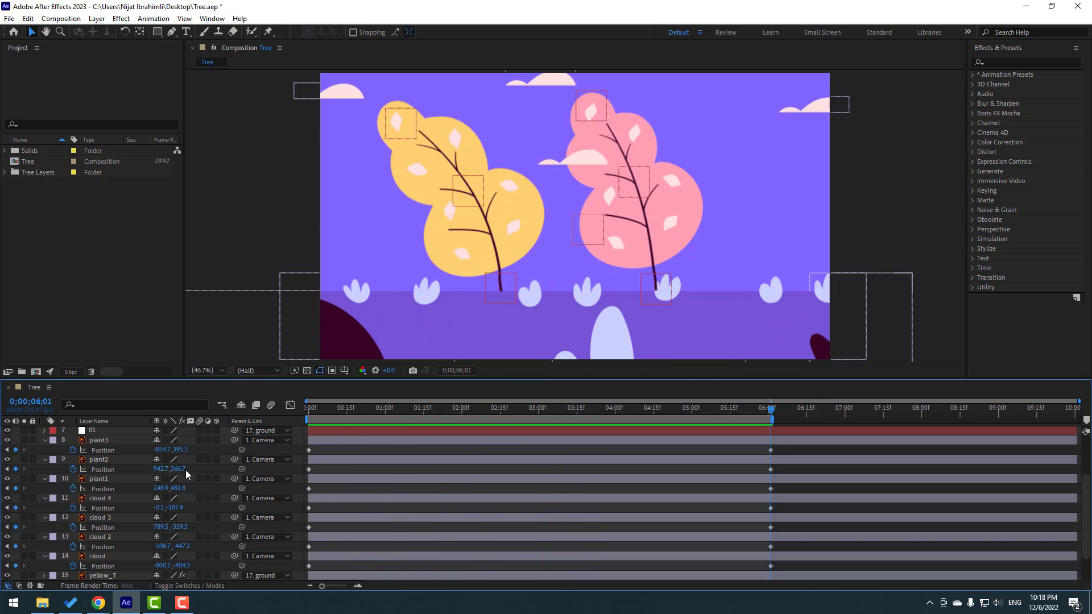
Collapse the revealed properties of all layers and clear the selection
key(ctrl+a)
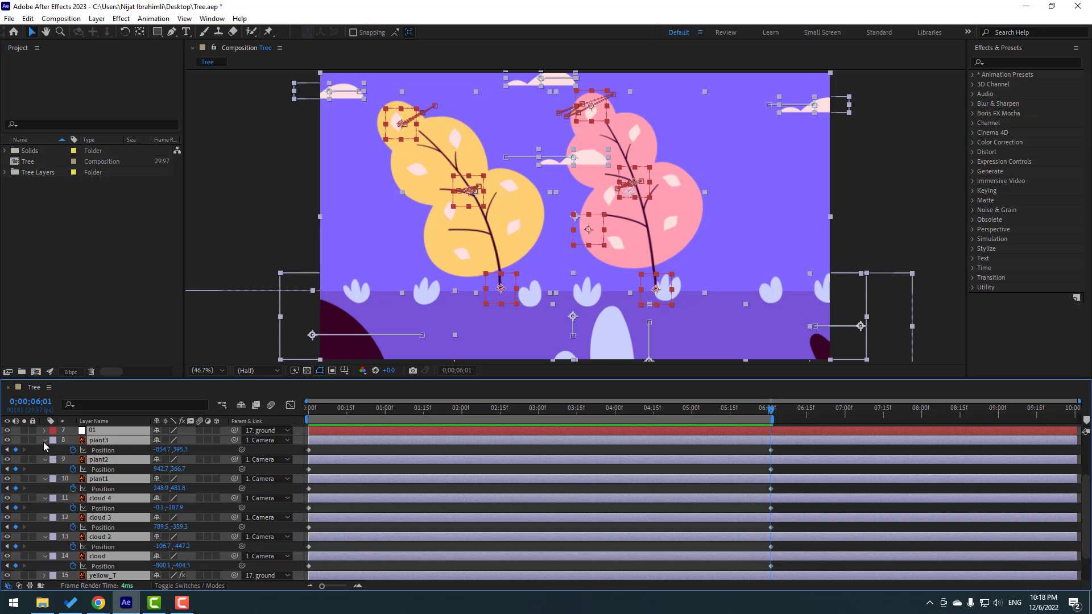
click(43, 441)
key(F2)
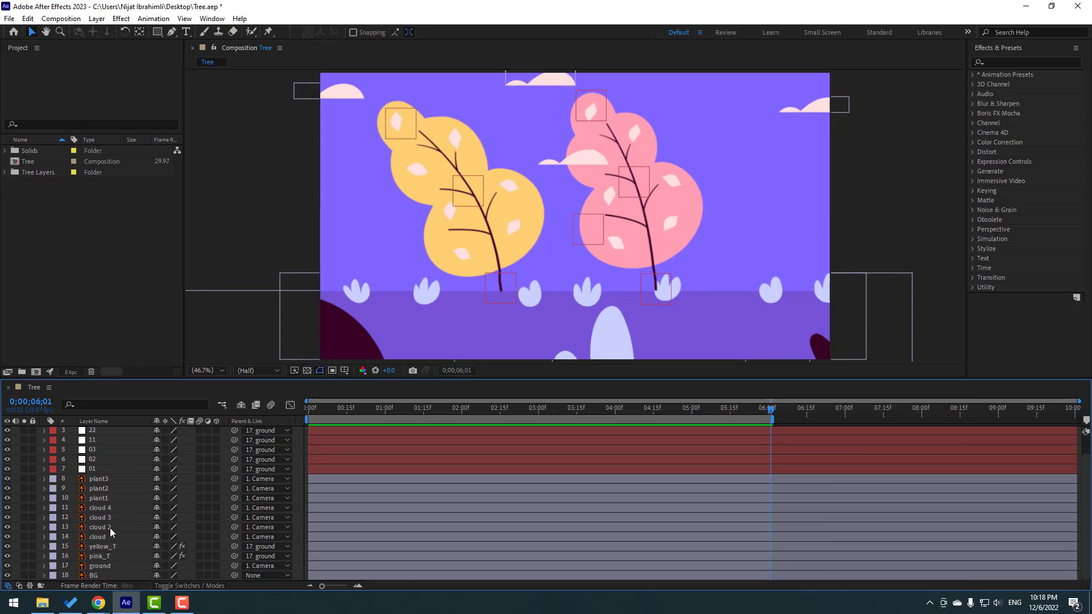
Move the cloud 4 layer between pink_T and ground so it passes behind the trees, and preview the animation
click(110, 528)
click(581, 162)
key(Return)
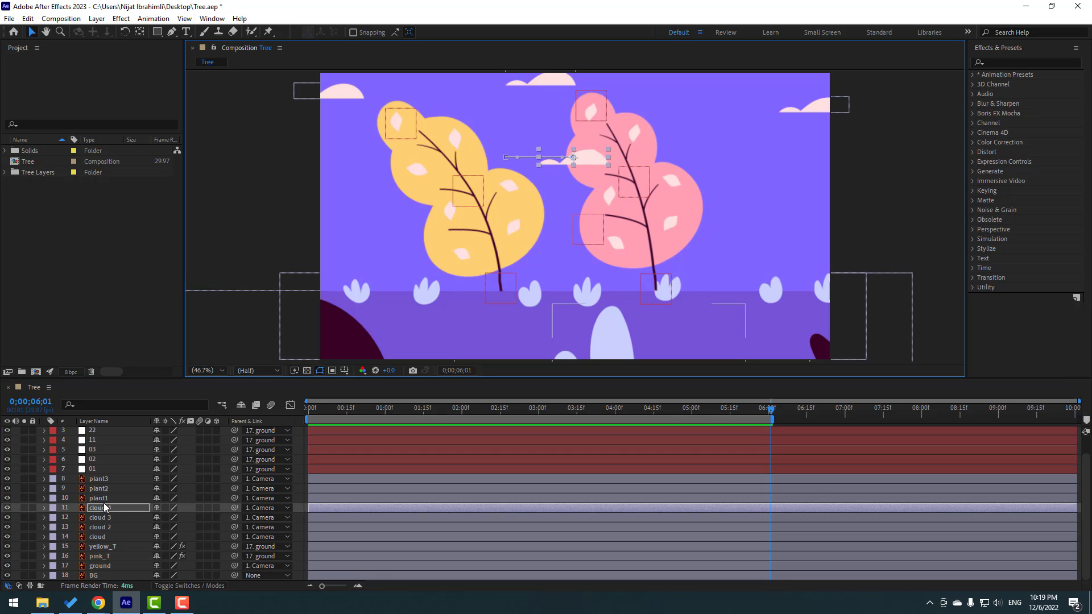
drag(102, 510, 121, 561)
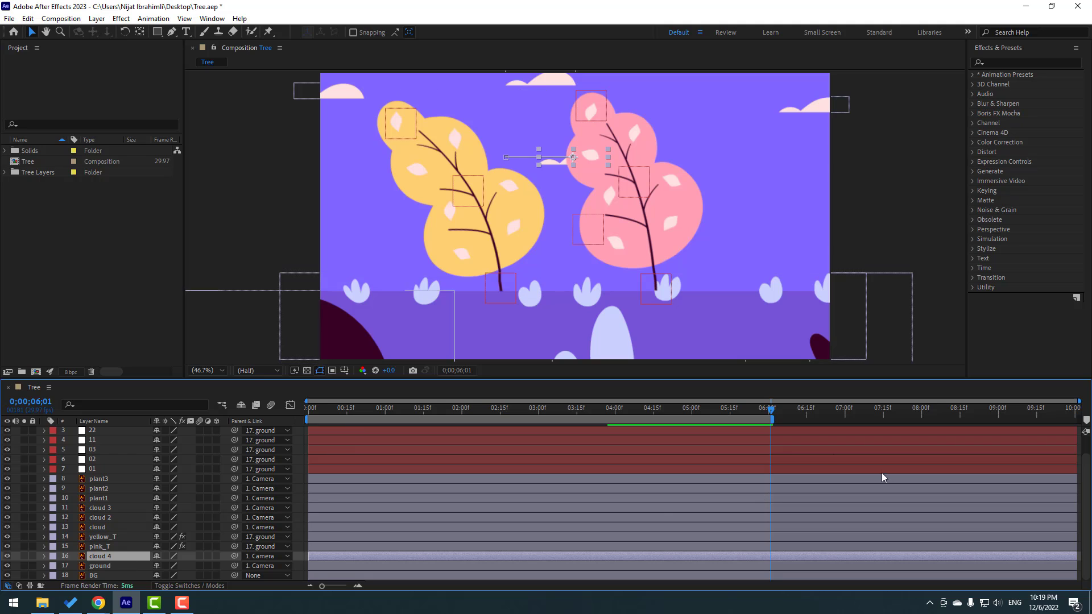
key(space)
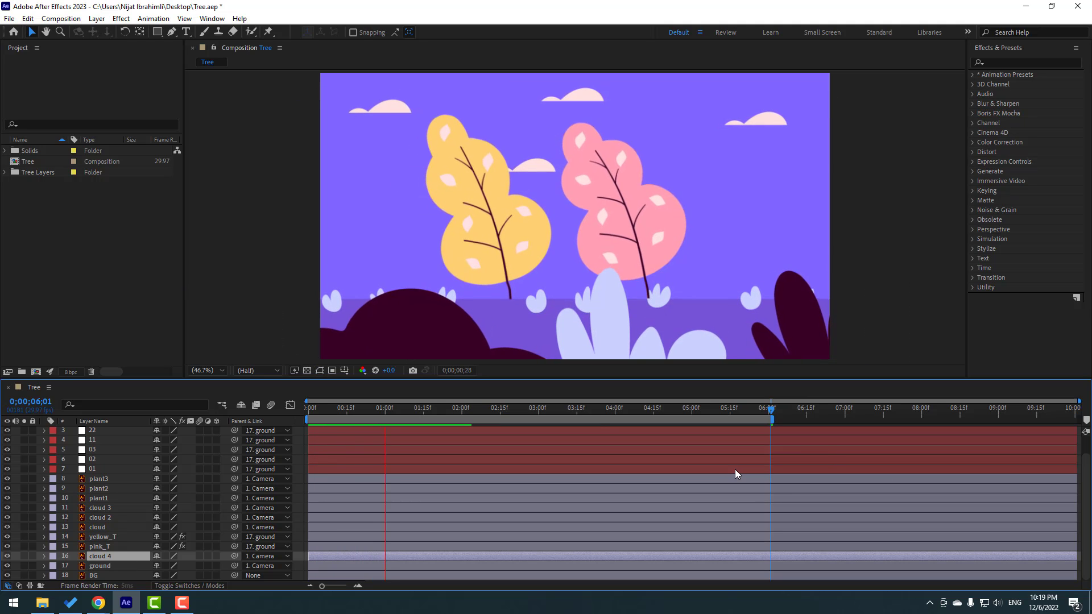
Return to the start of the composition and enlarge the timeline area to show every layer
click(308, 409)
drag(287, 379, 290, 329)
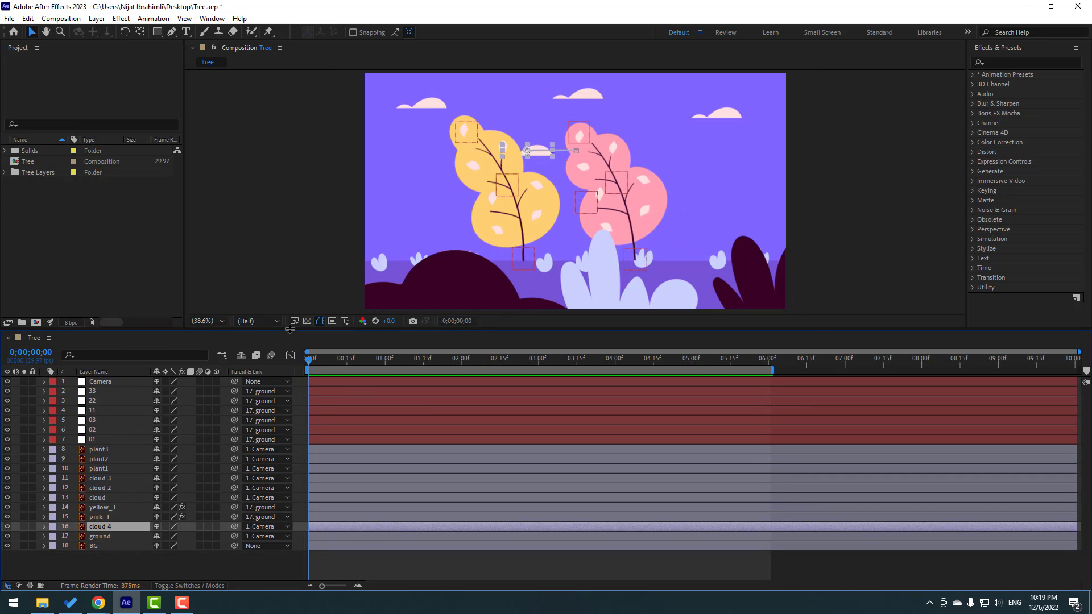
click(241, 218)
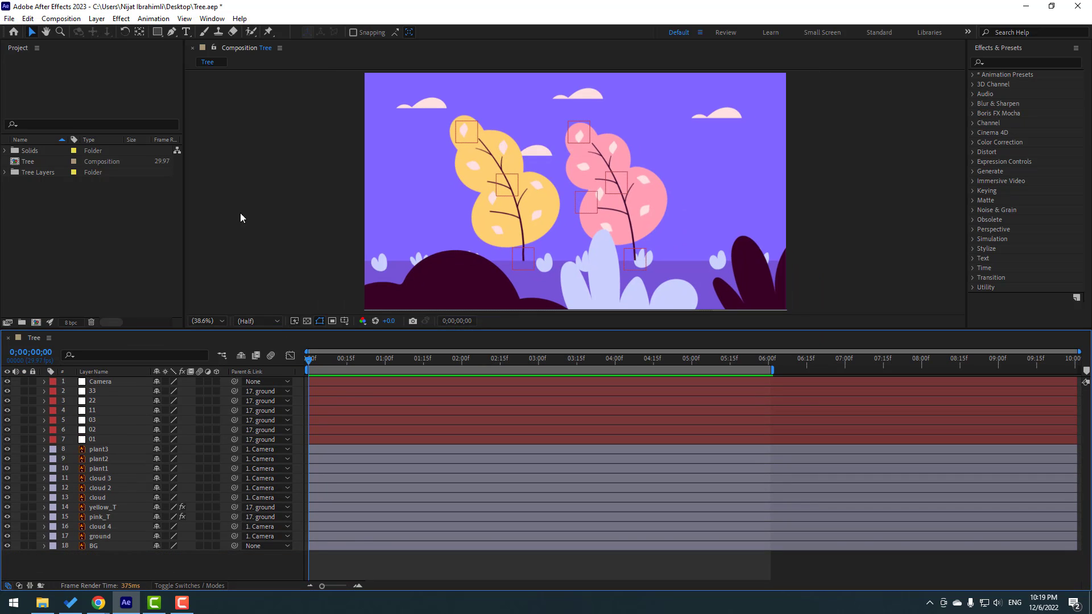
Draw an open Pen path from beyond the frame's right edge, curling into a loop between the trees and exiting past the left edge
click(171, 32)
click(844, 196)
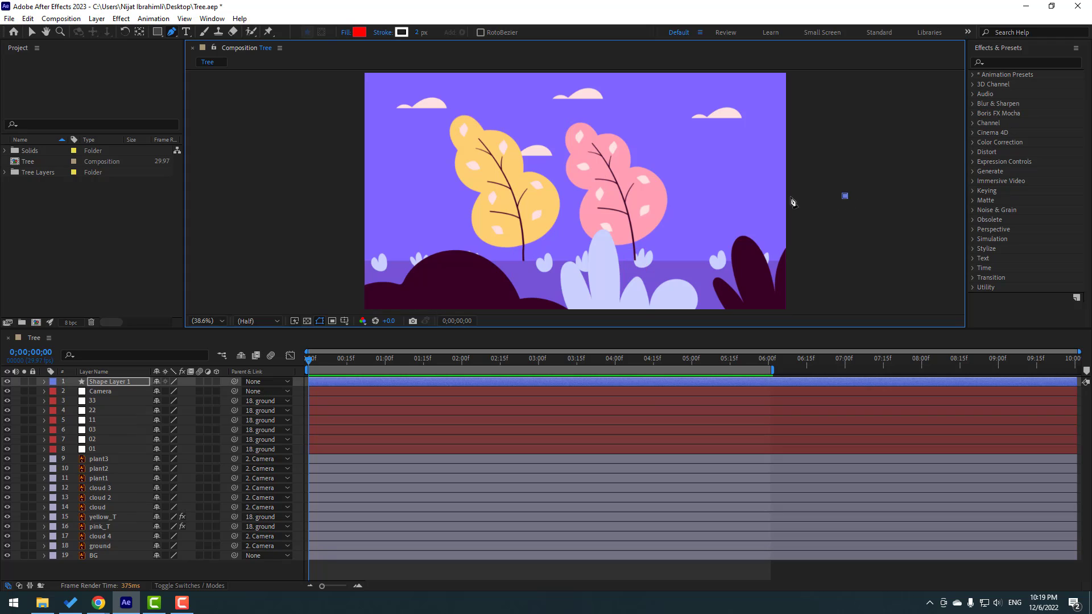
drag(549, 188, 534, 182)
click(591, 165)
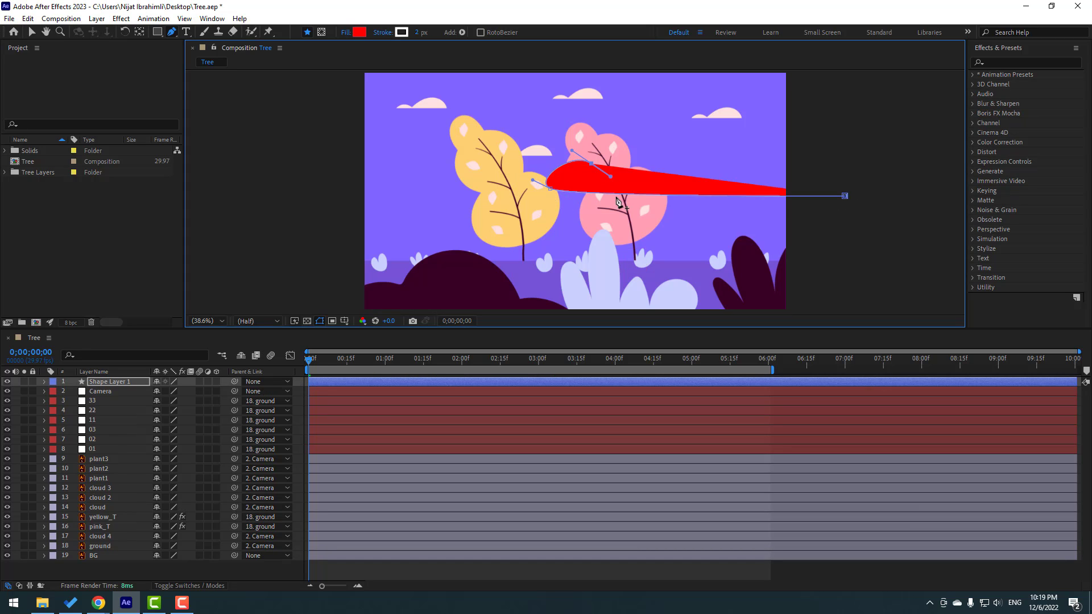
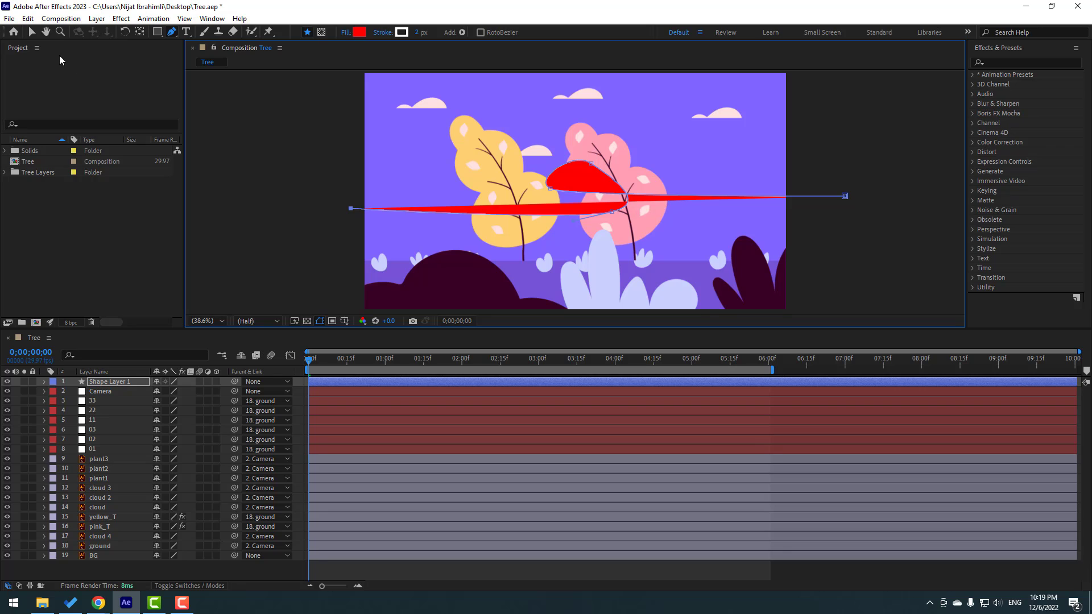
Set the looping path's fill to None
click(32, 34)
click(433, 33)
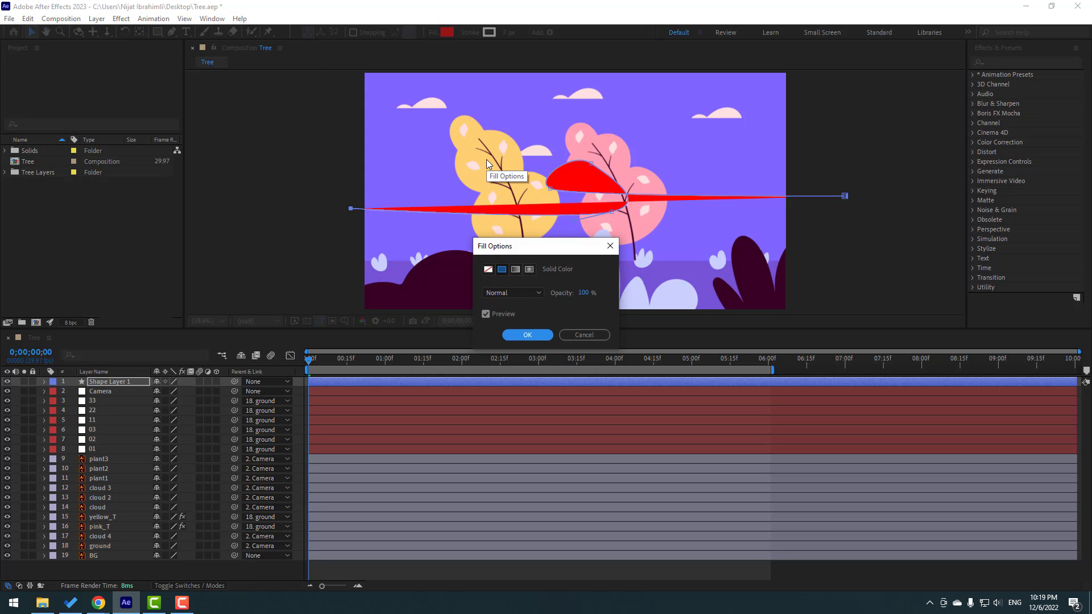
click(488, 270)
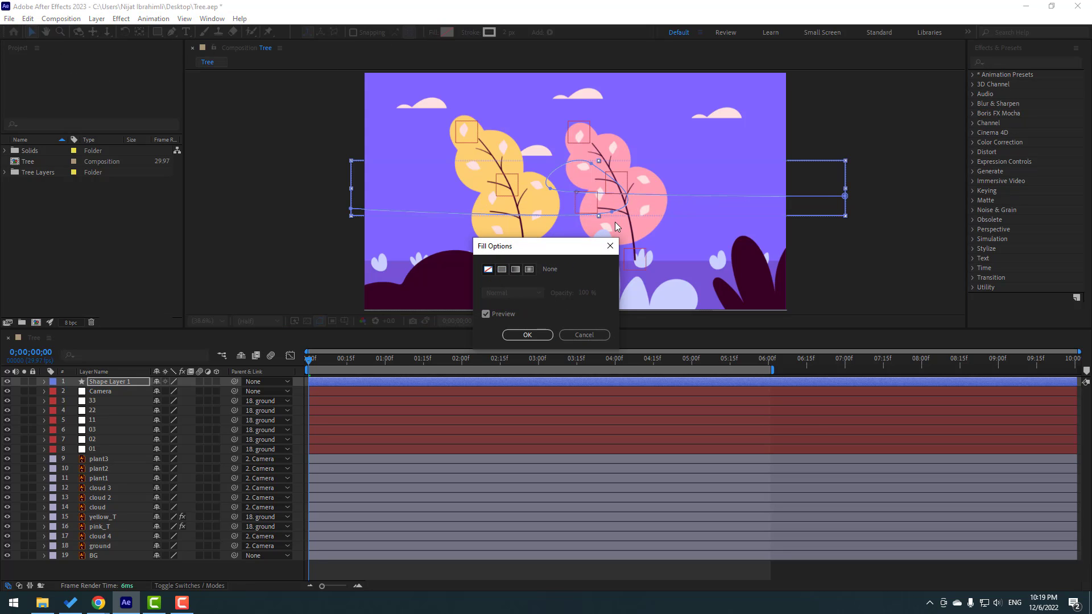
click(527, 334)
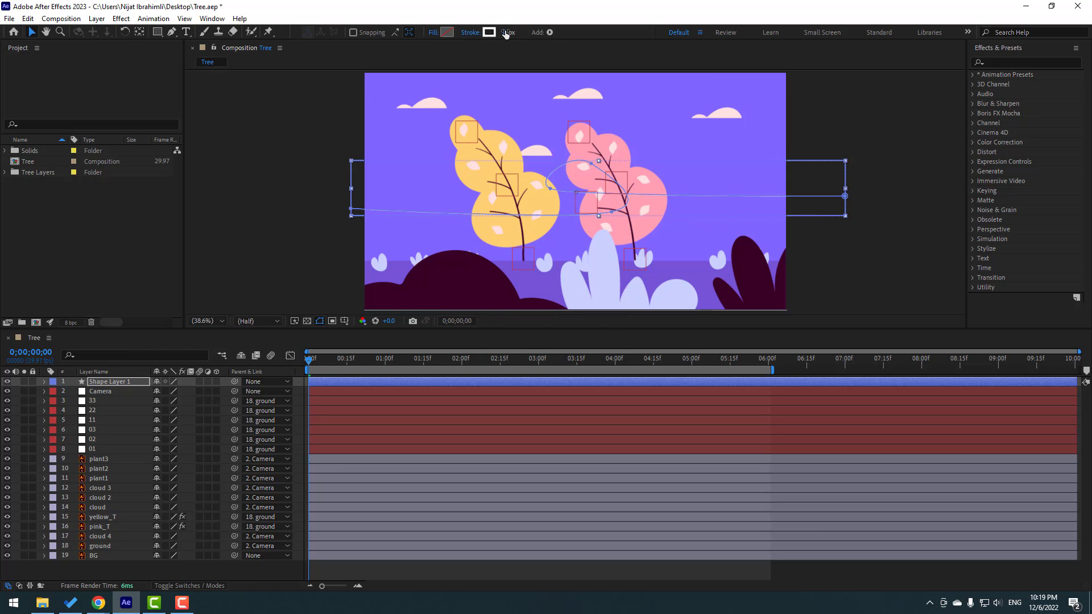
Set the looping path's stroke width to 10 px and check the line at 100% magnification
text(10)
key(Return)
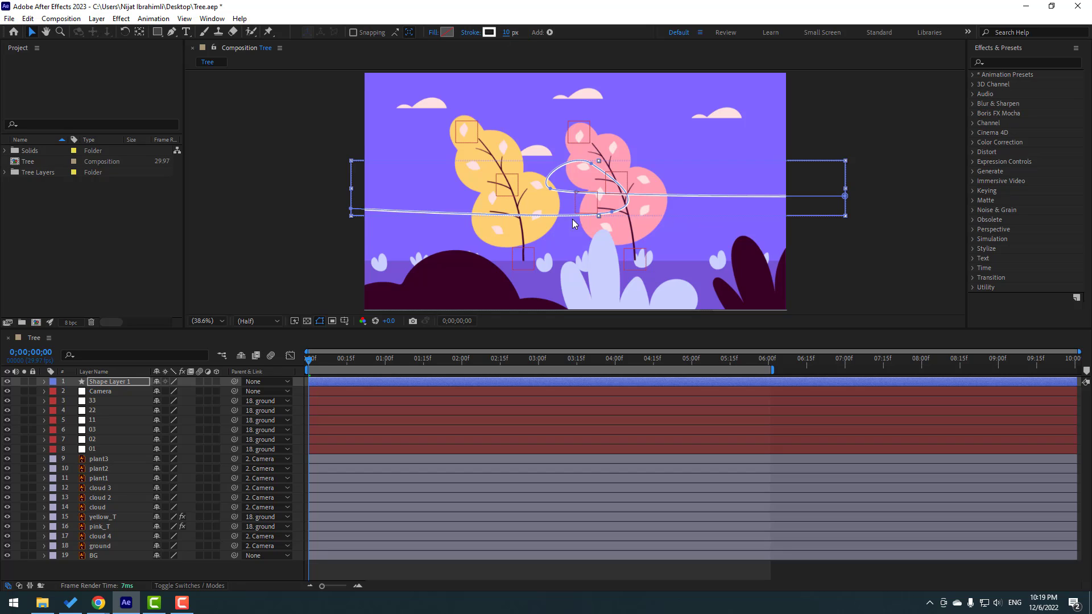
click(828, 580)
key(slash)
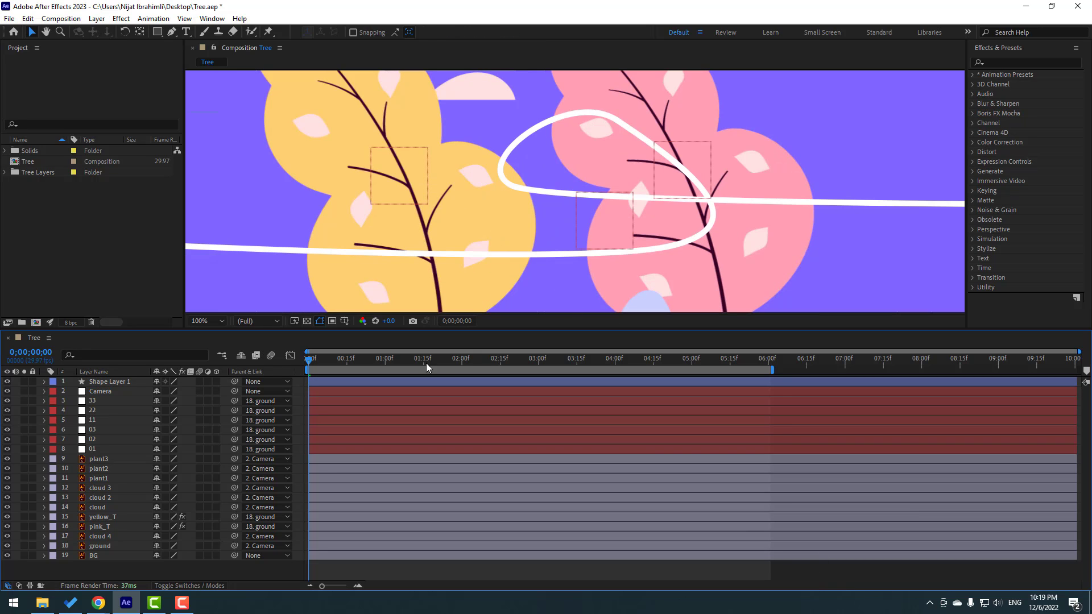
Reshape the line's loop on Shape Layer 1 with the Pen tool, moving its points and adjusting their curve handles
click(115, 381)
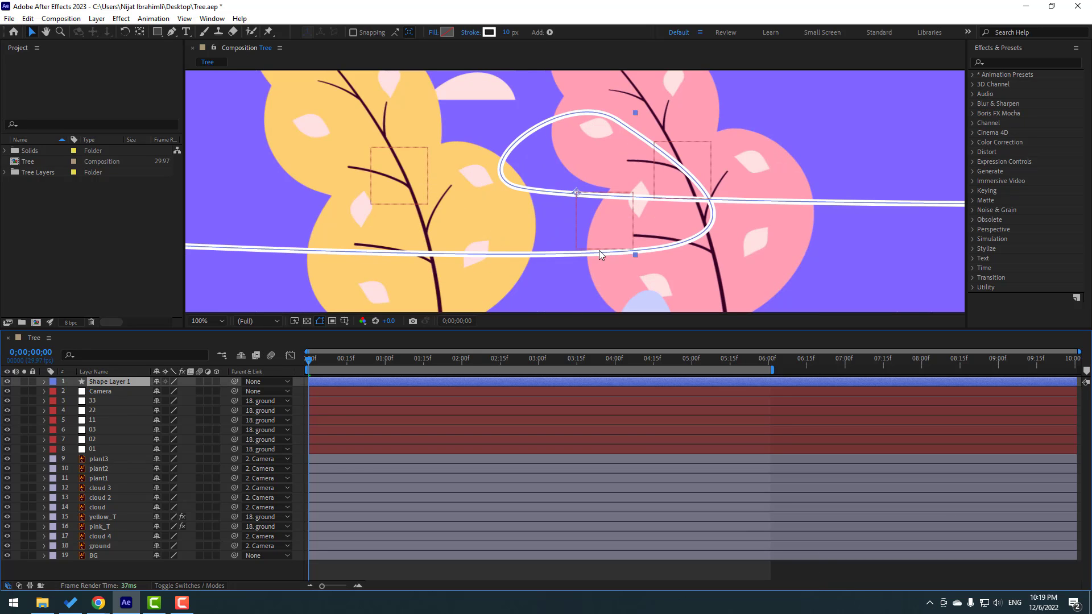
click(172, 32)
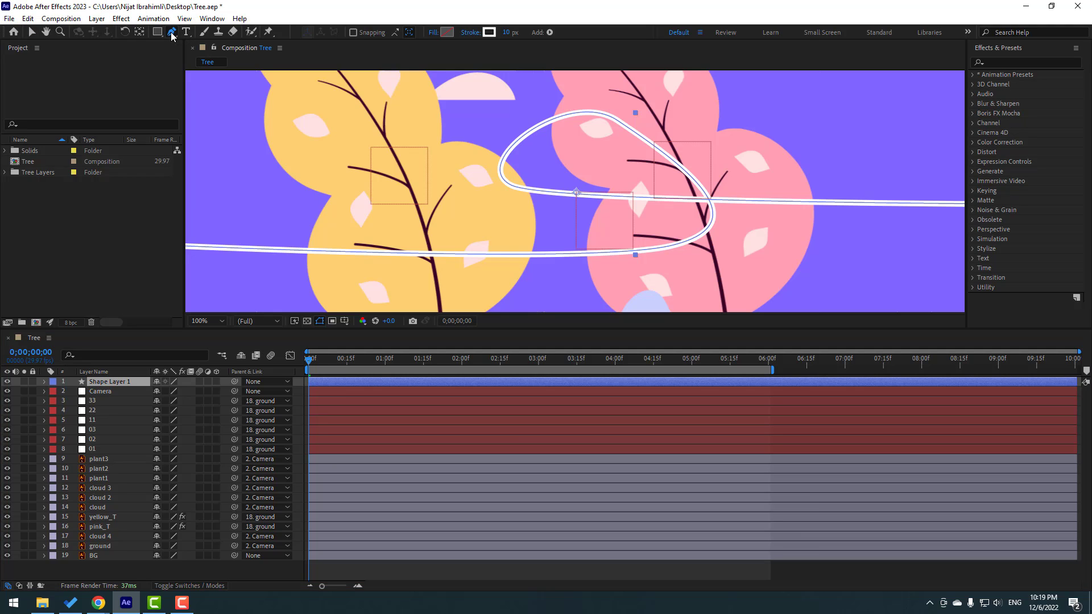
drag(511, 186, 531, 203)
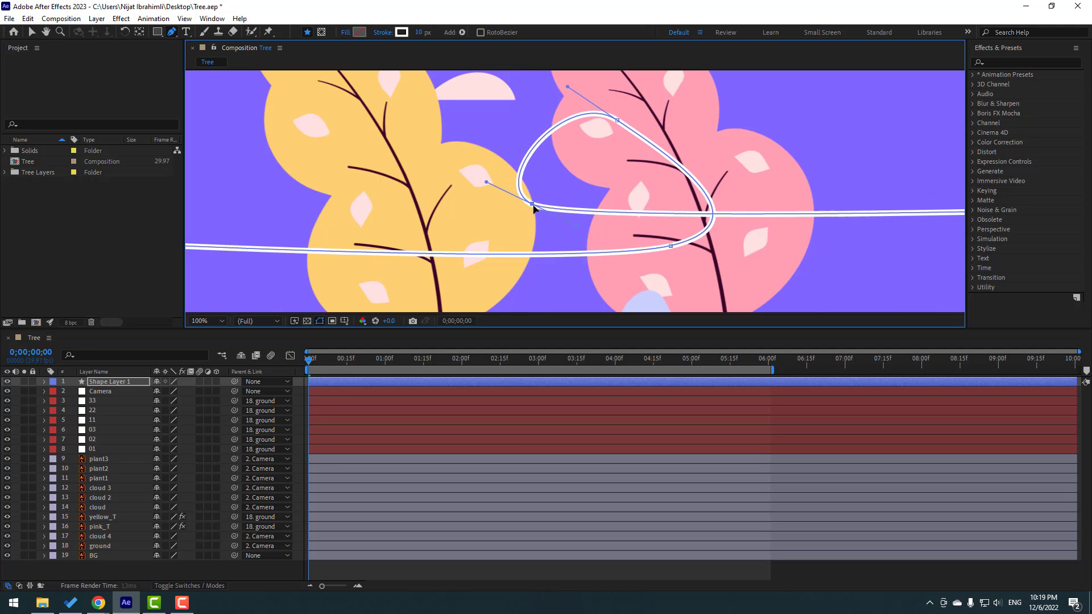
drag(670, 246, 661, 284)
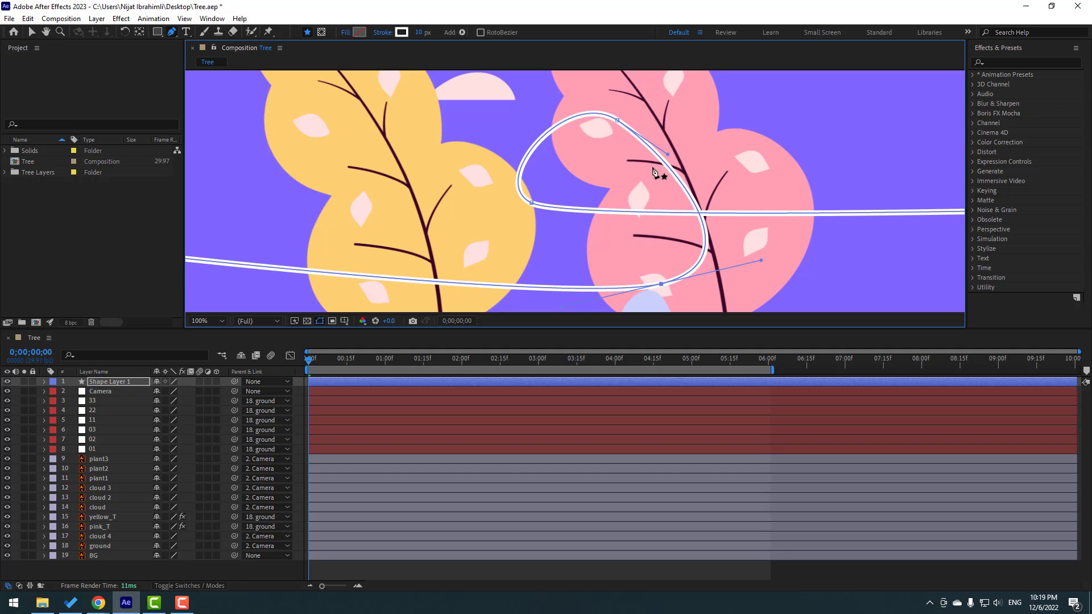
drag(617, 119, 650, 105)
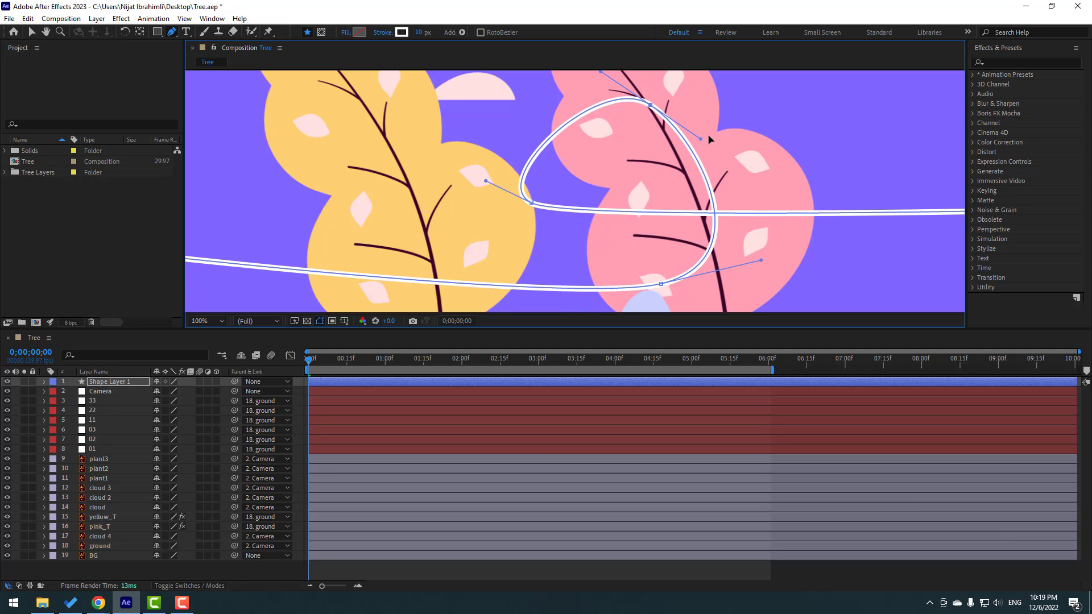
mouse_move(703, 138)
mouse_down()
mouse_move(756, 129)
mouse_move(712, 123)
mouse_up()
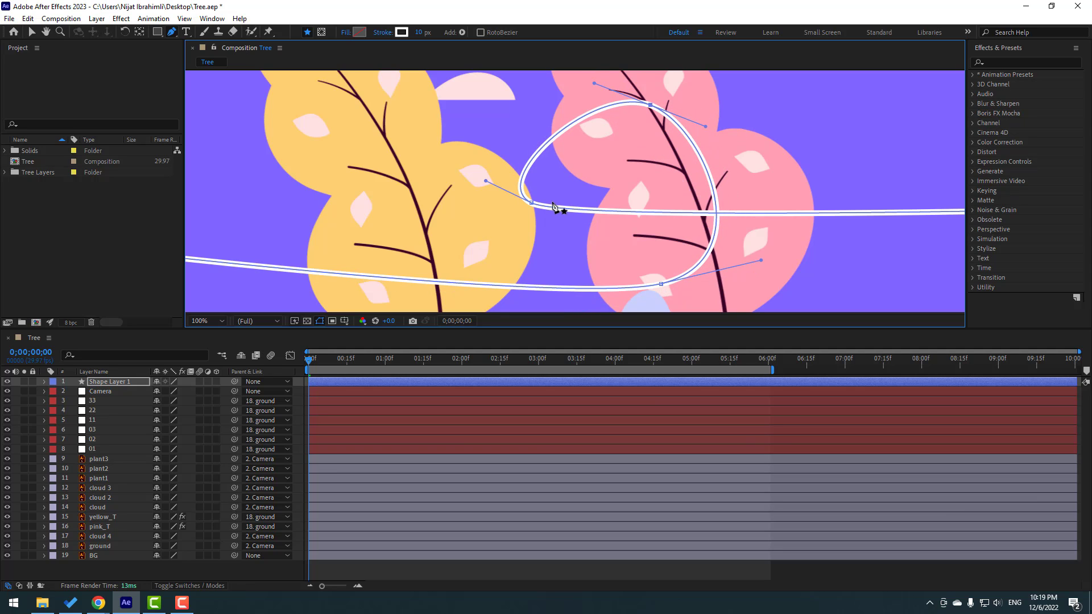
drag(531, 203, 512, 173)
Refine the loop's points and handles into a rounder, taller loop over the pink tree
key(comma)
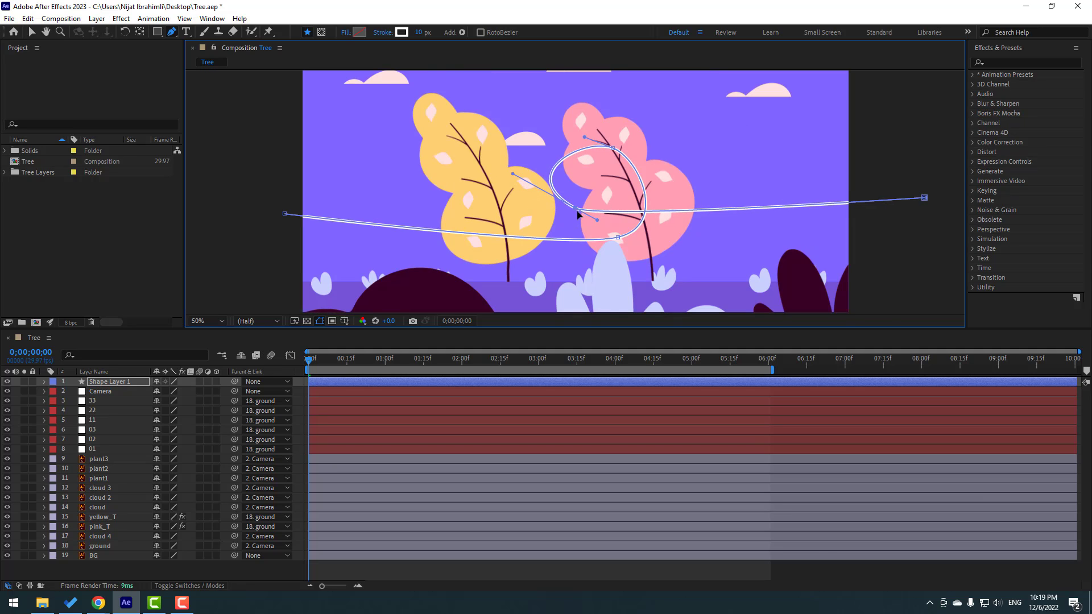
drag(578, 215, 624, 237)
drag(652, 171, 611, 132)
drag(576, 213, 533, 169)
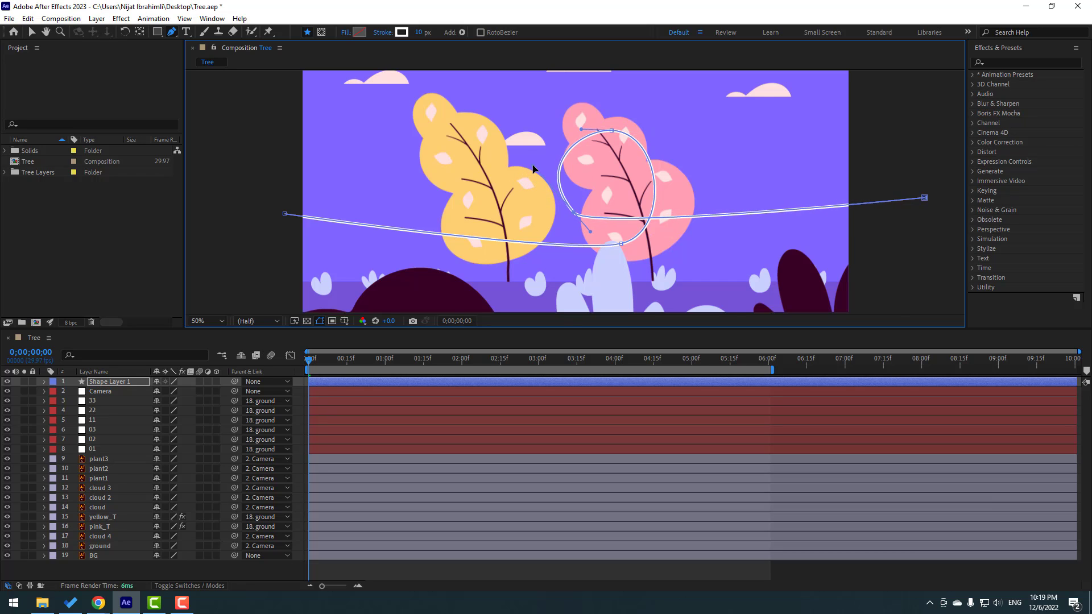
drag(587, 233, 607, 241)
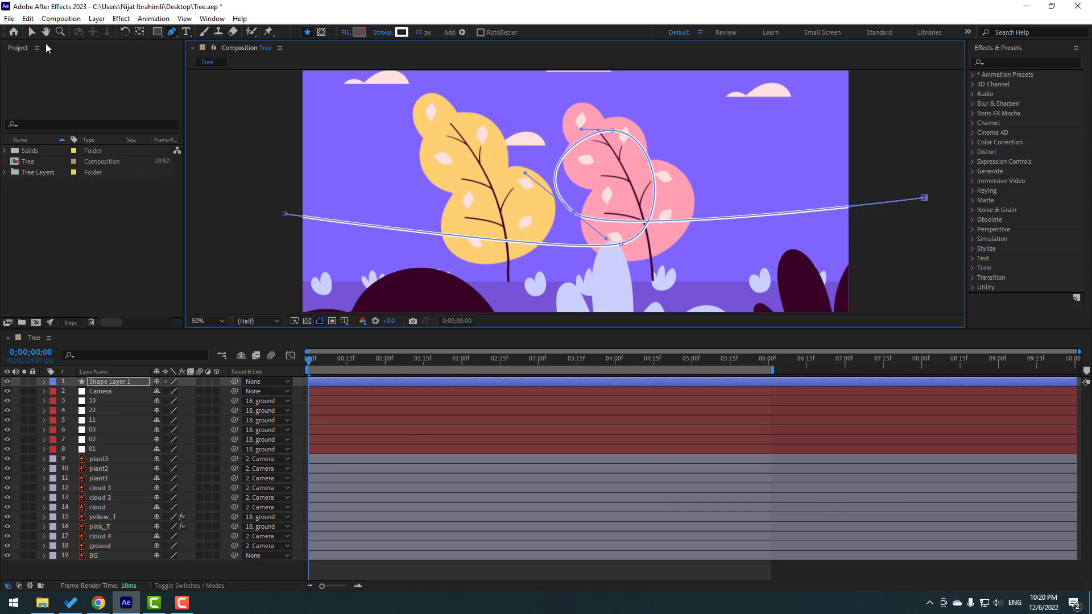
click(30, 32)
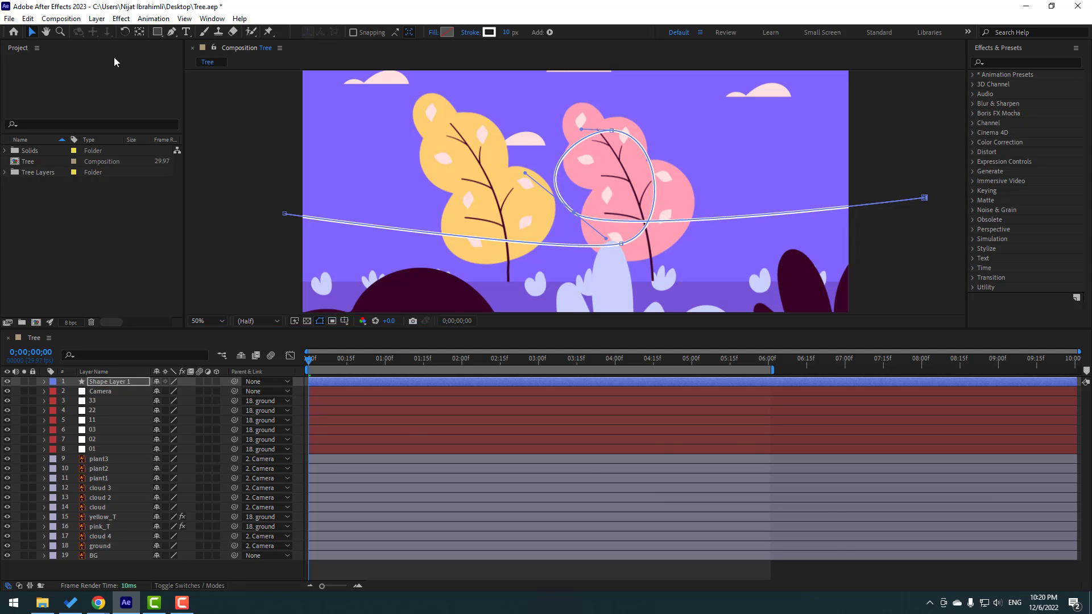
Add Trim Paths to the looping line and expand its properties
click(550, 32)
click(597, 223)
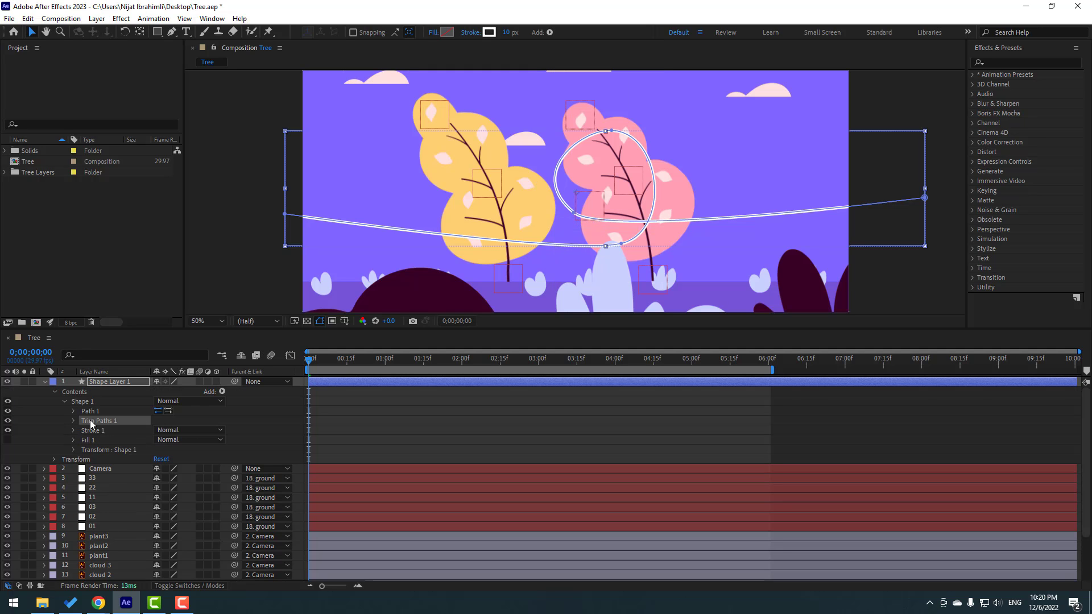
click(73, 421)
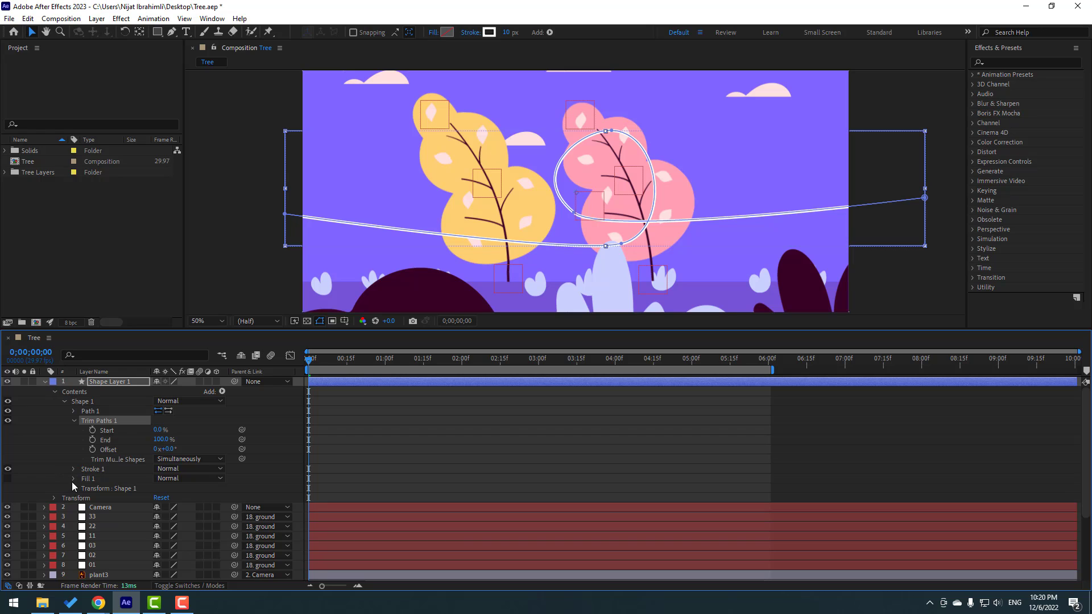
Keyframe the Trim Paths End from 0% at the composition start to 100% at 0;00;00;22
drag(161, 439, 90, 440)
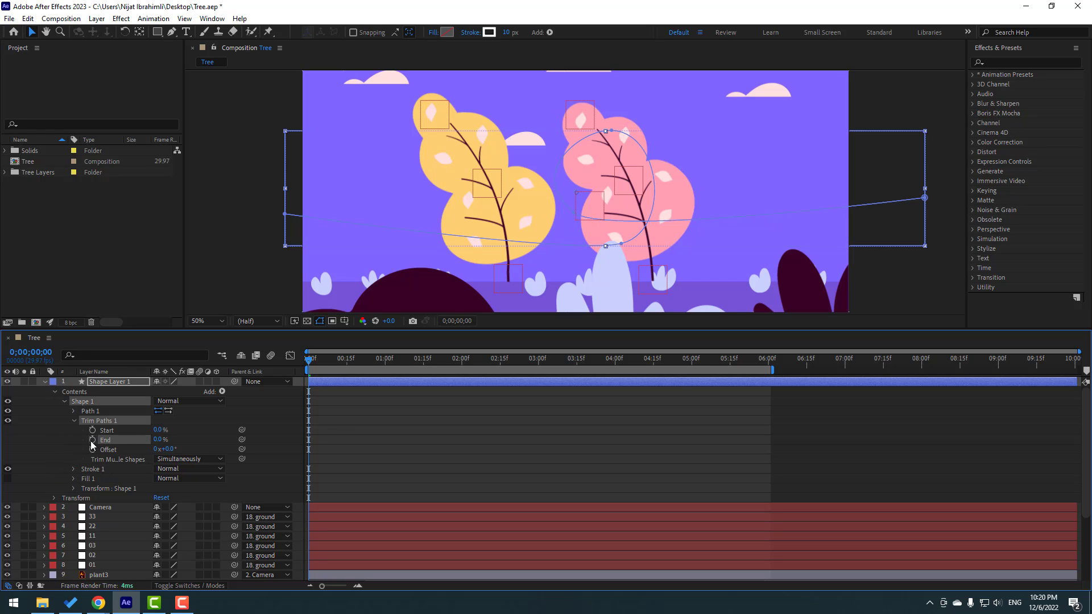
click(92, 439)
drag(318, 364, 364, 365)
click(196, 445)
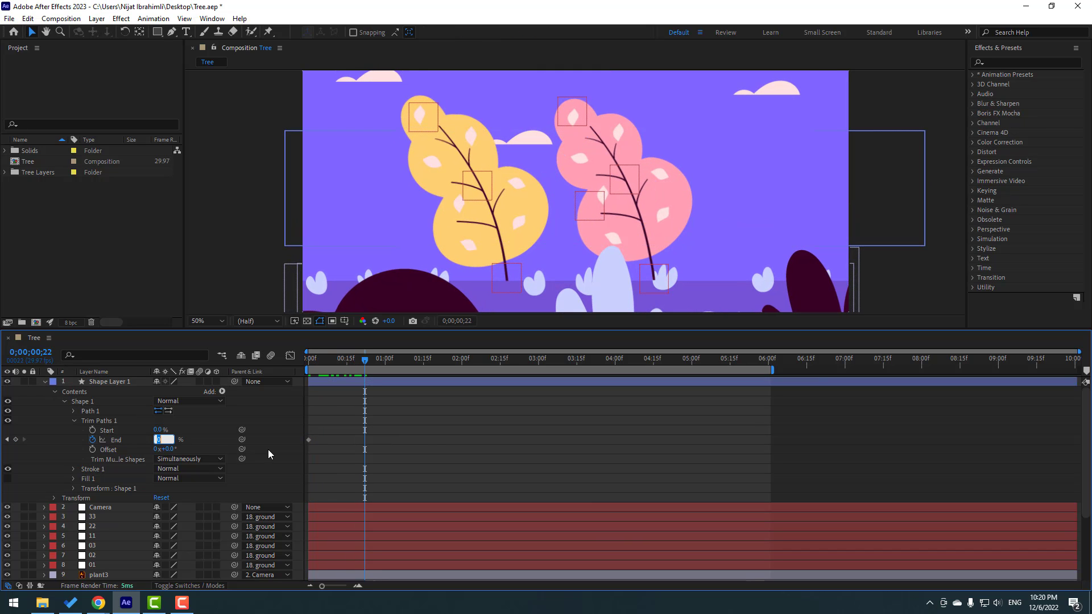
key(Return)
Keyframe the Trim Paths Start from 0% at 0;00;00;05 to 100% at 0;00;00;28
drag(364, 359, 321, 363)
click(91, 431)
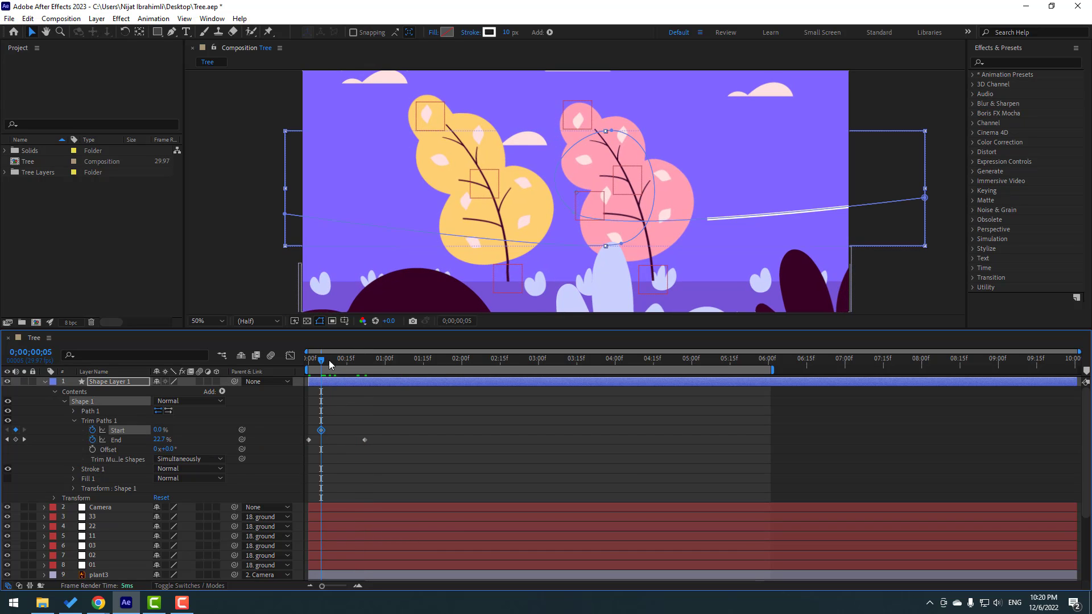
drag(330, 361, 384, 361)
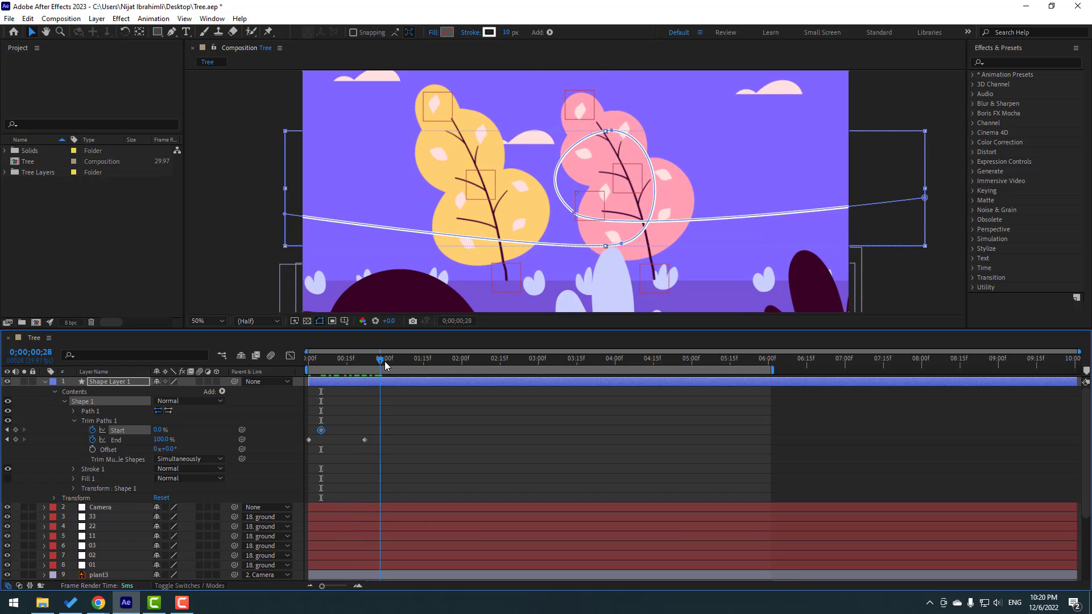
click(204, 428)
key(Return)
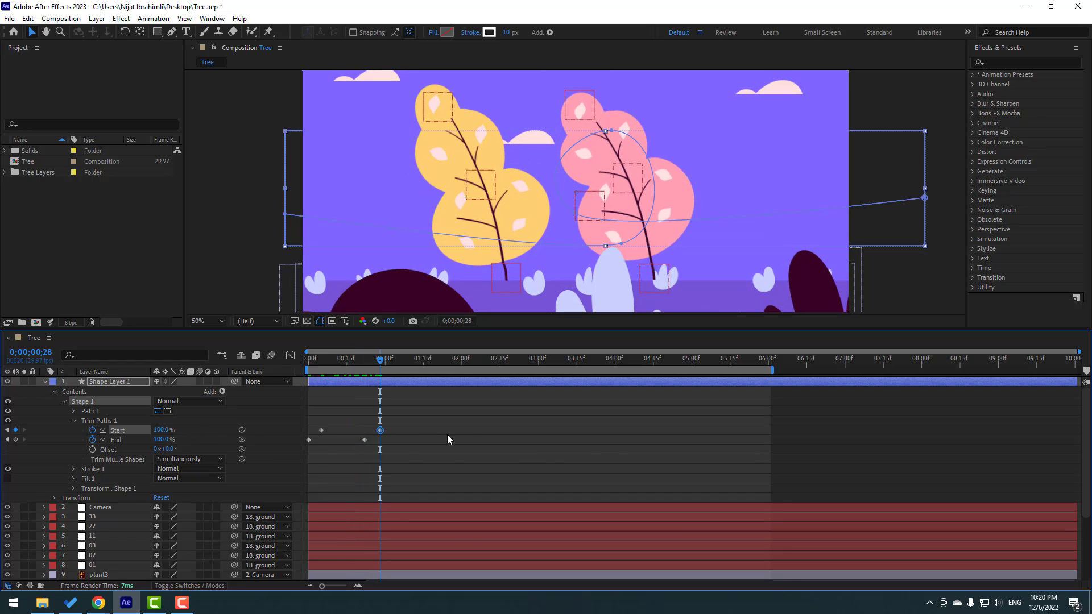
Apply Easy Ease to all four Trim Paths Start and End keyframes and preview the animation
drag(439, 419, 315, 453)
drag(442, 425, 304, 444)
right_click(308, 440)
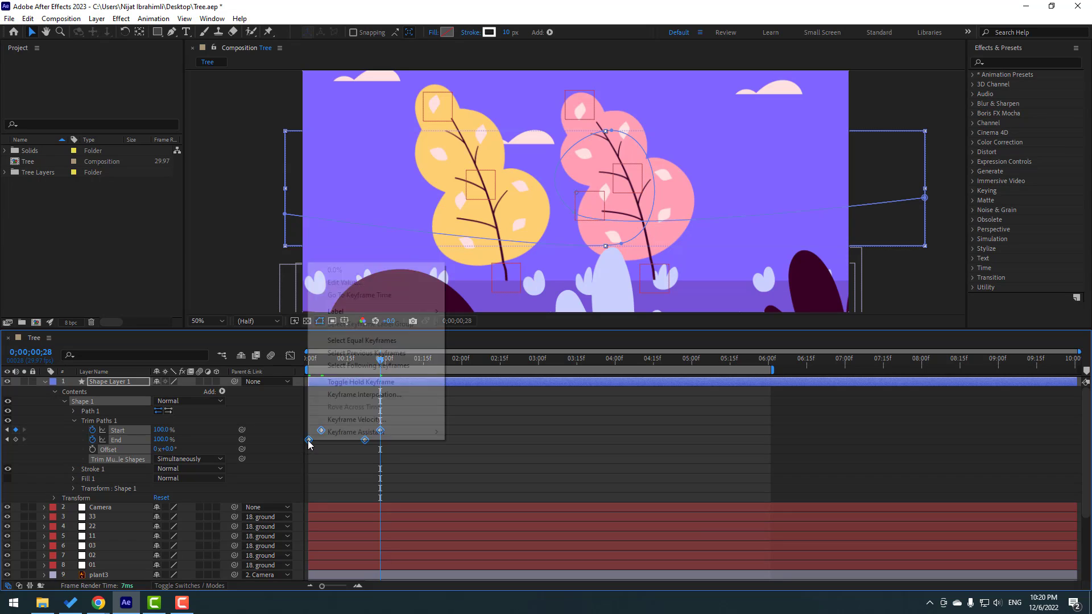
mouse_move(340, 435)
click(517, 470)
click(526, 449)
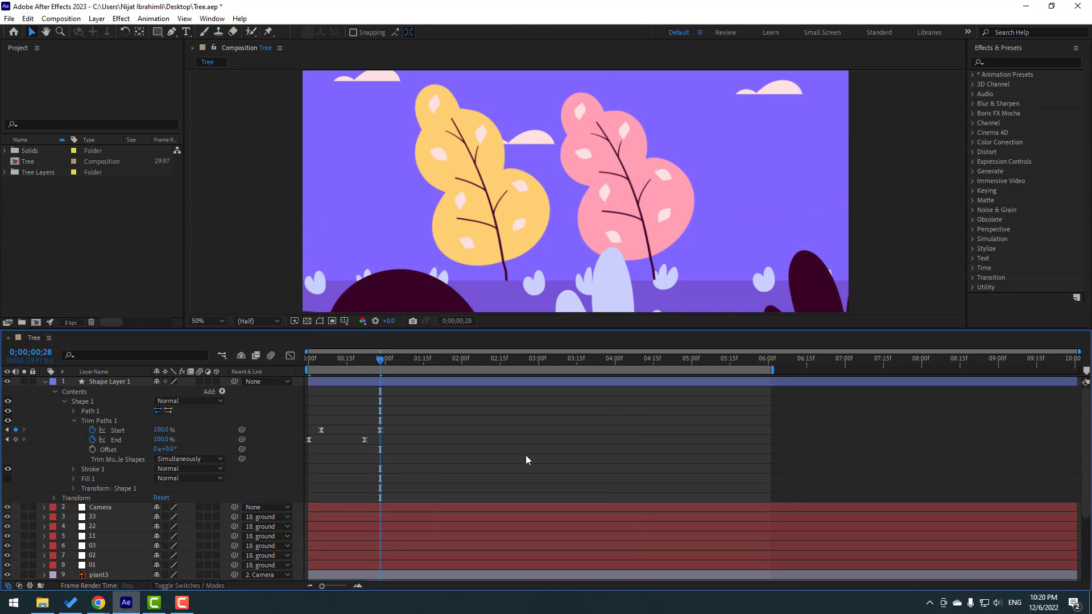
key(space)
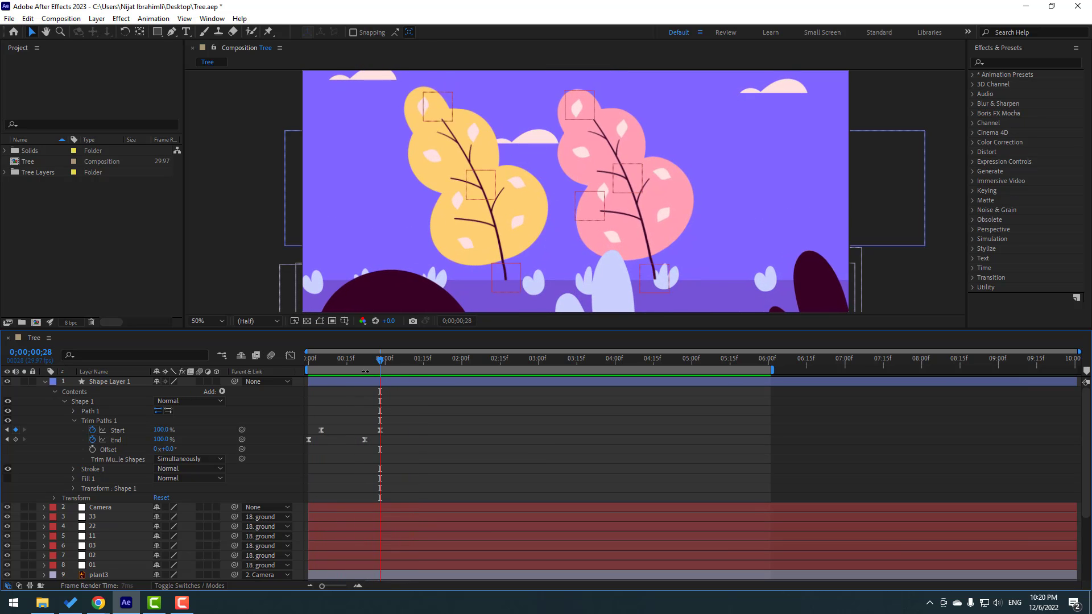
Set the line's stroke to Round Cap, checking its ends up close at 0;00;00;13
click(342, 362)
scroll(659, 244, up, 6)
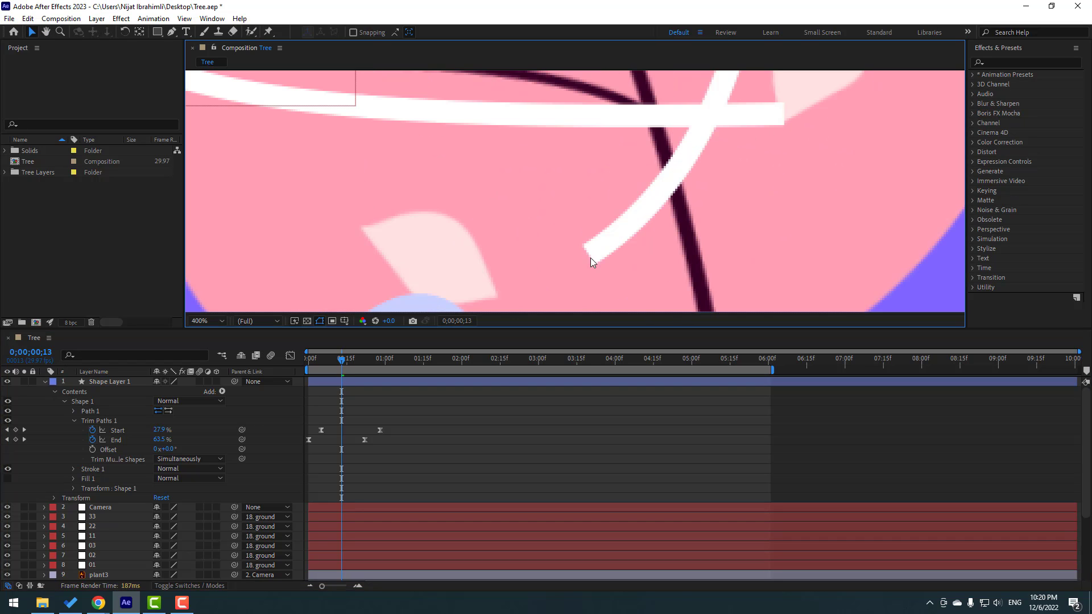
click(73, 421)
click(73, 430)
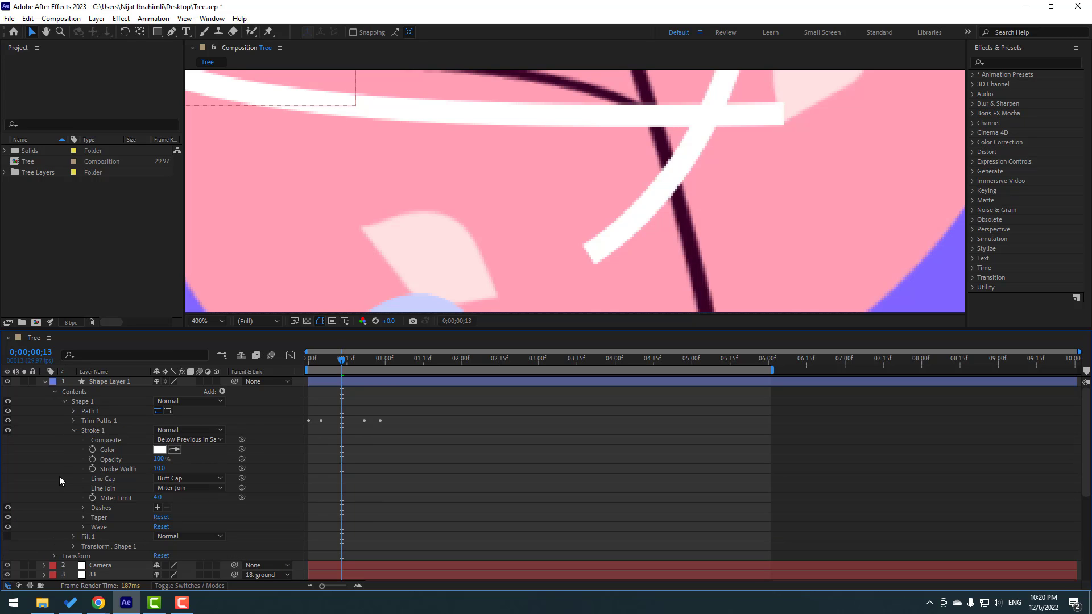
click(185, 479)
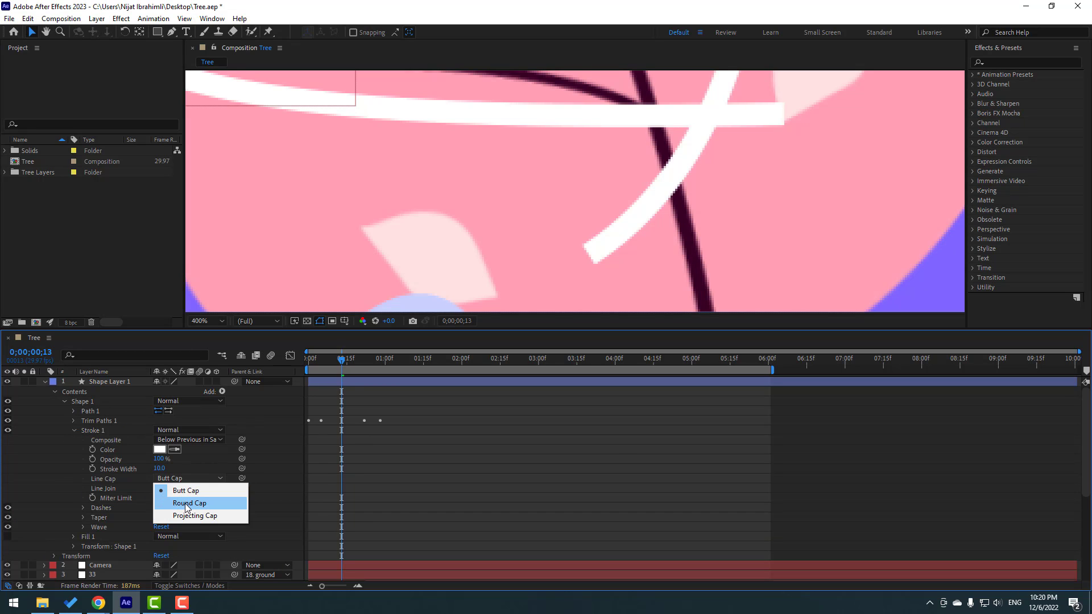
click(186, 504)
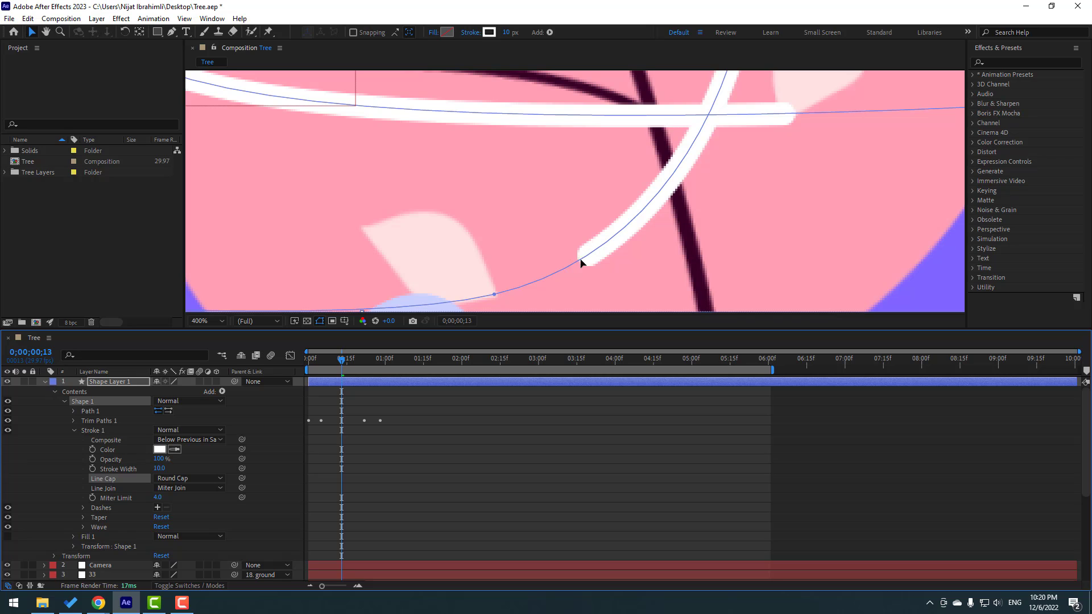
click(430, 443)
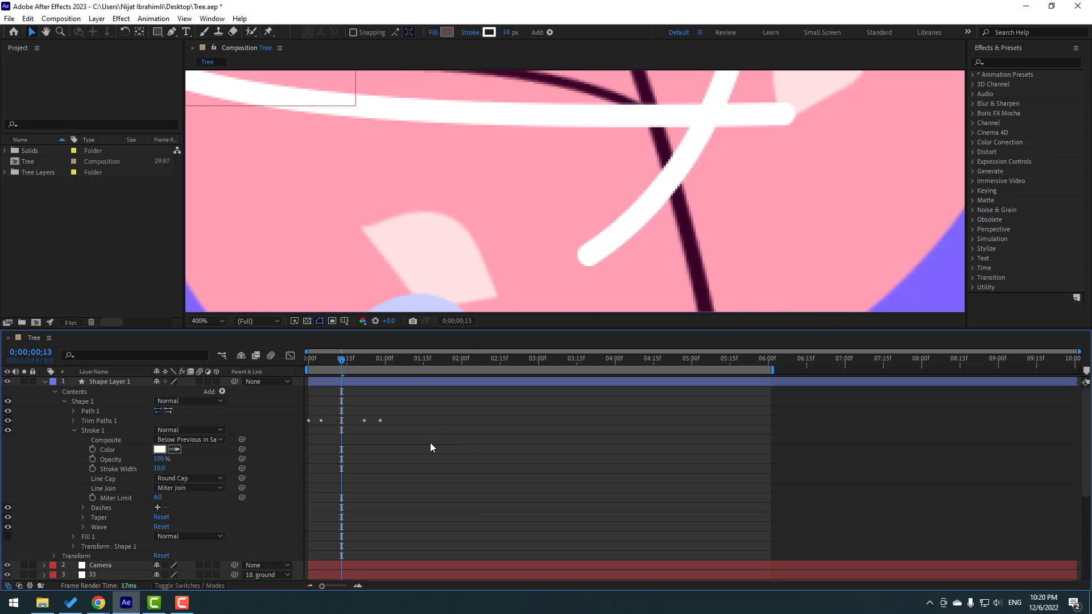
Collapse the shape layer's properties, fit the whole composition in the viewer and preview the line animation
click(44, 382)
scroll(530, 196, down, 2)
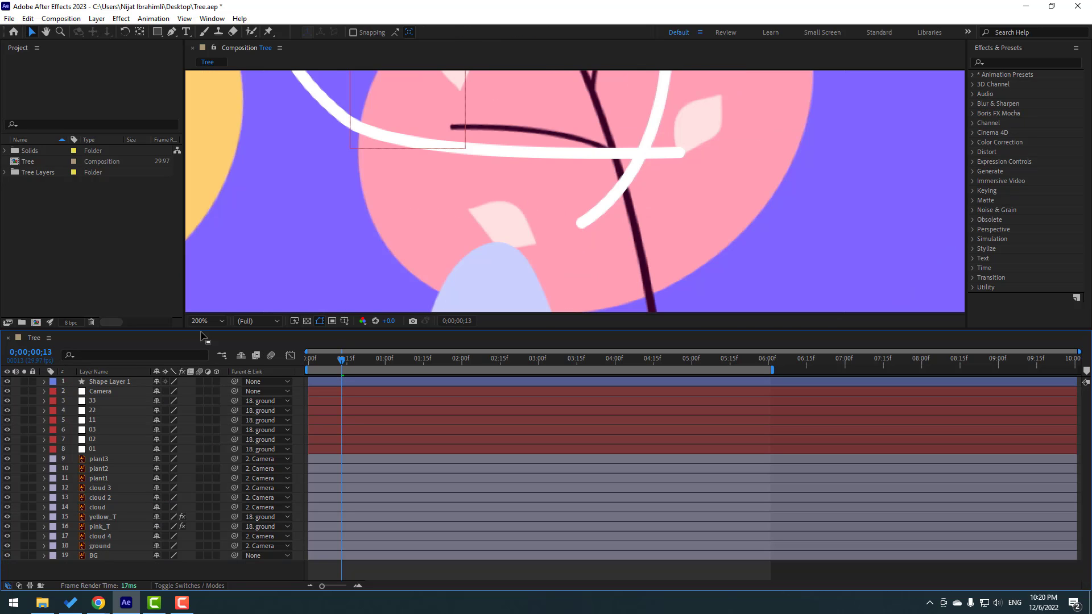
click(208, 320)
click(211, 340)
key(space)
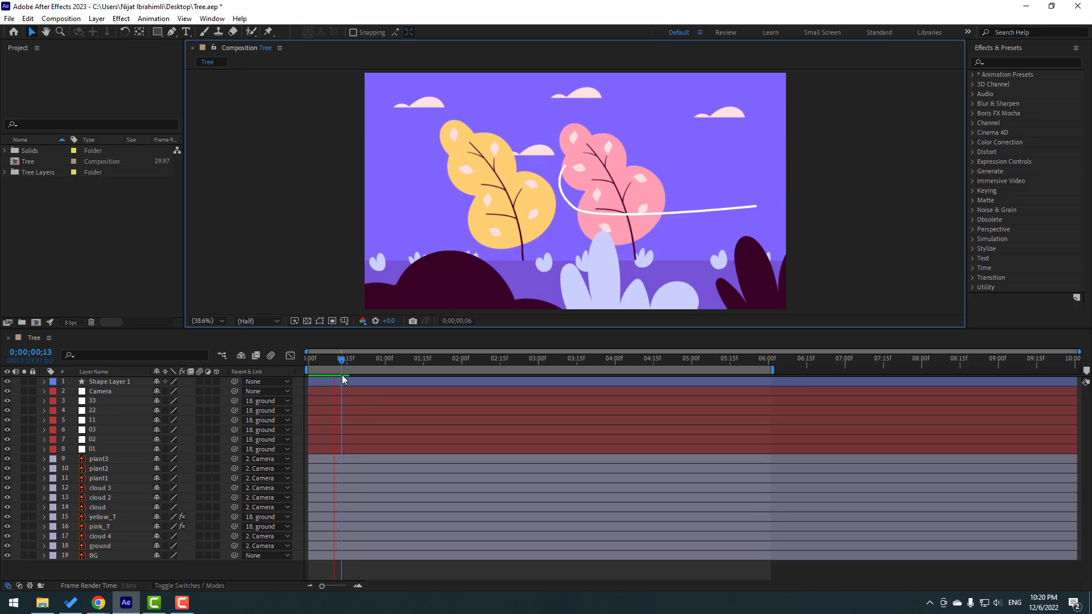
key(space)
Rename the shape layer as wind line, set its stroke width to 5 px and preview the result
click(109, 382)
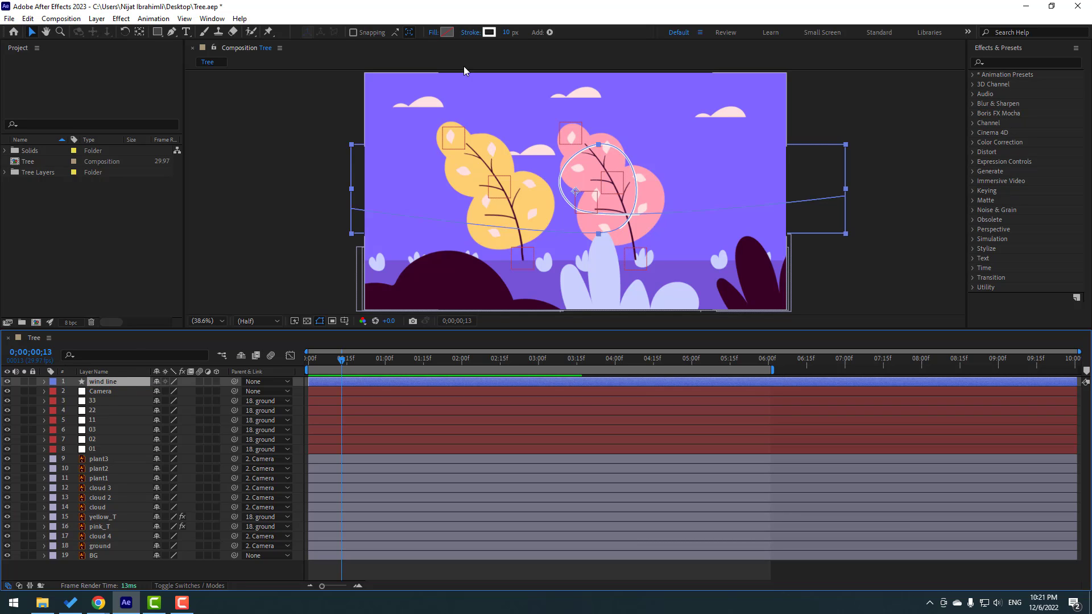
click(508, 32)
text(5)
click(394, 563)
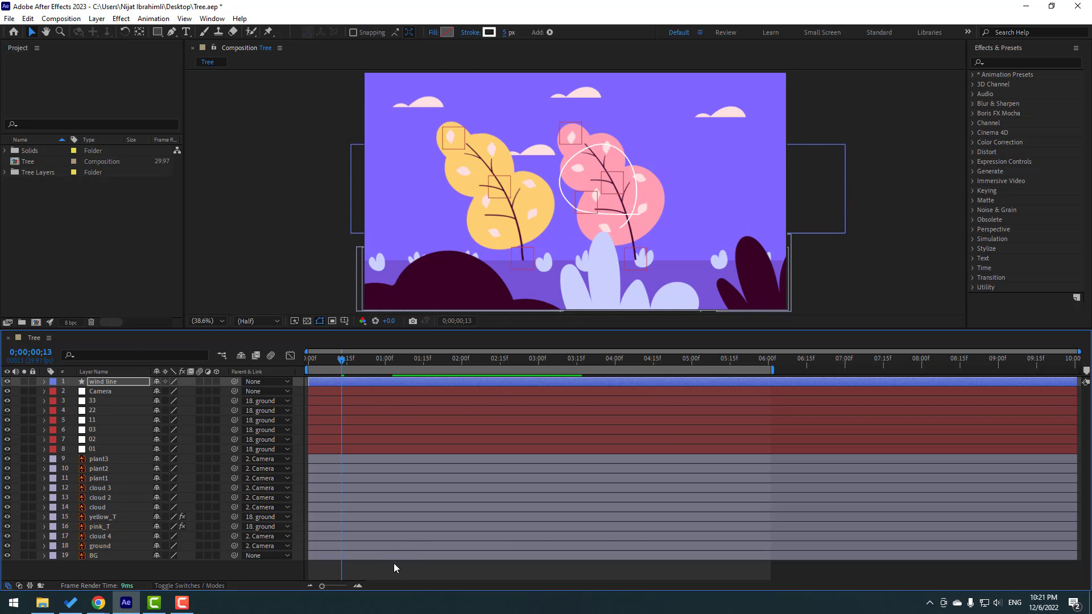
key(space)
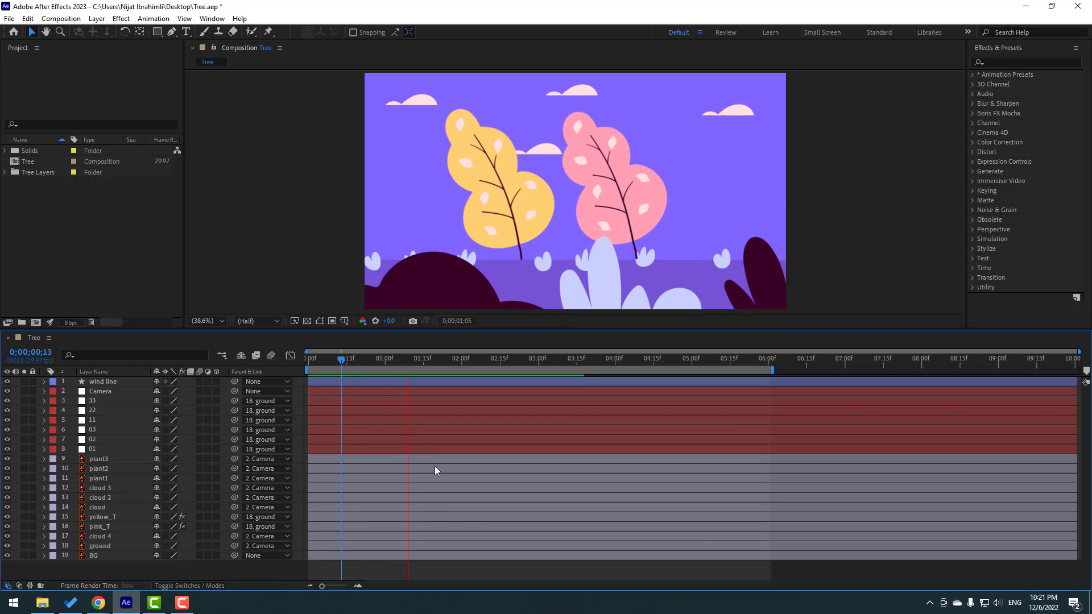
key(space)
Duplicate the wind line layer, delay the copy by a few frames, move it down toward the ground and preview both lines
click(109, 382)
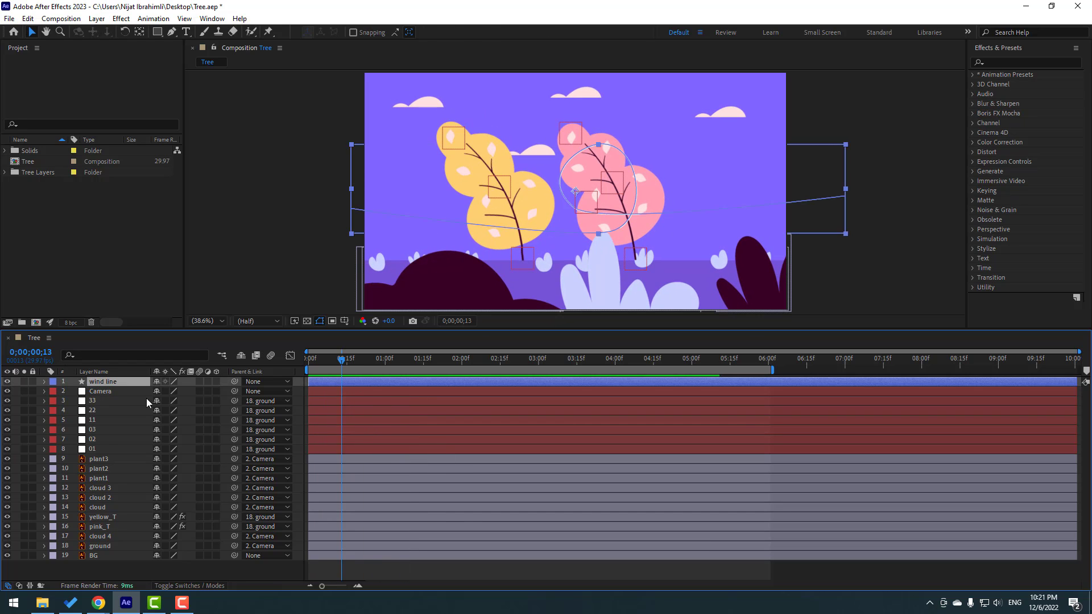
key(ctrl+d)
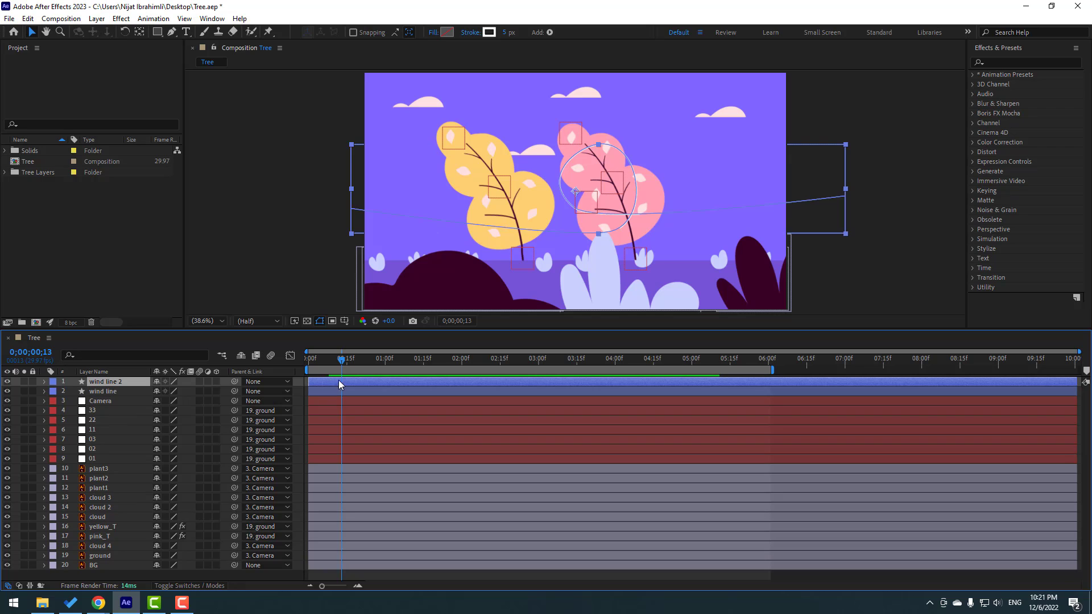
drag(339, 380, 351, 380)
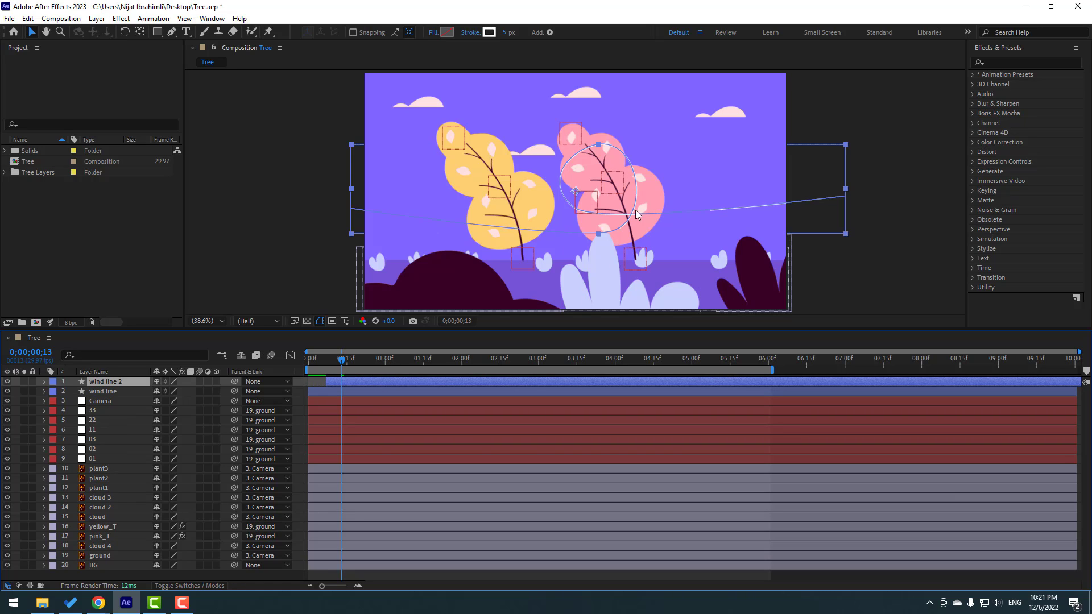
drag(576, 188, 572, 252)
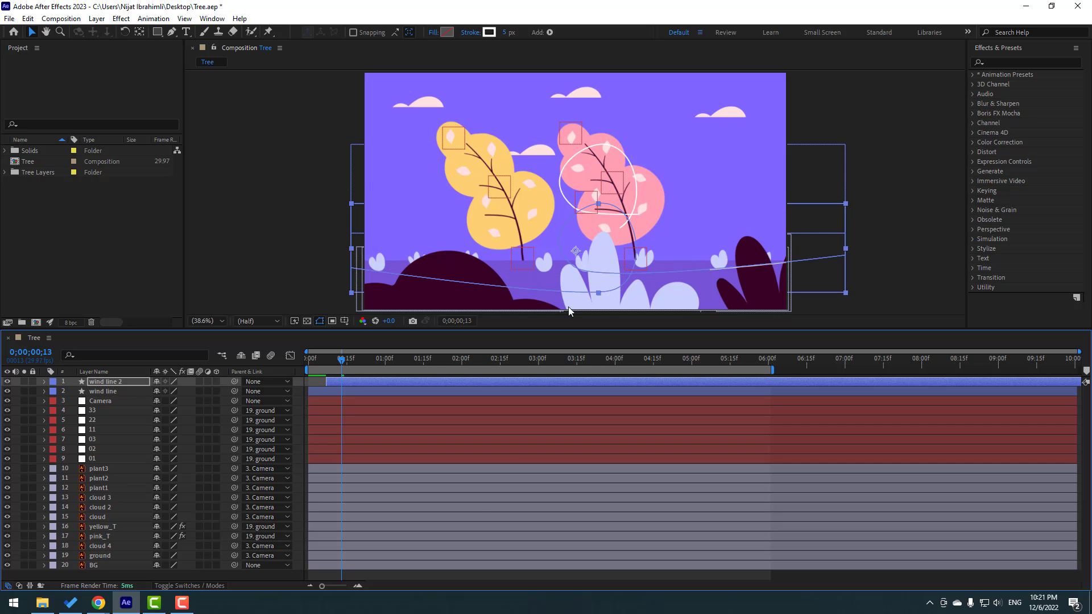
click(430, 577)
key(space)
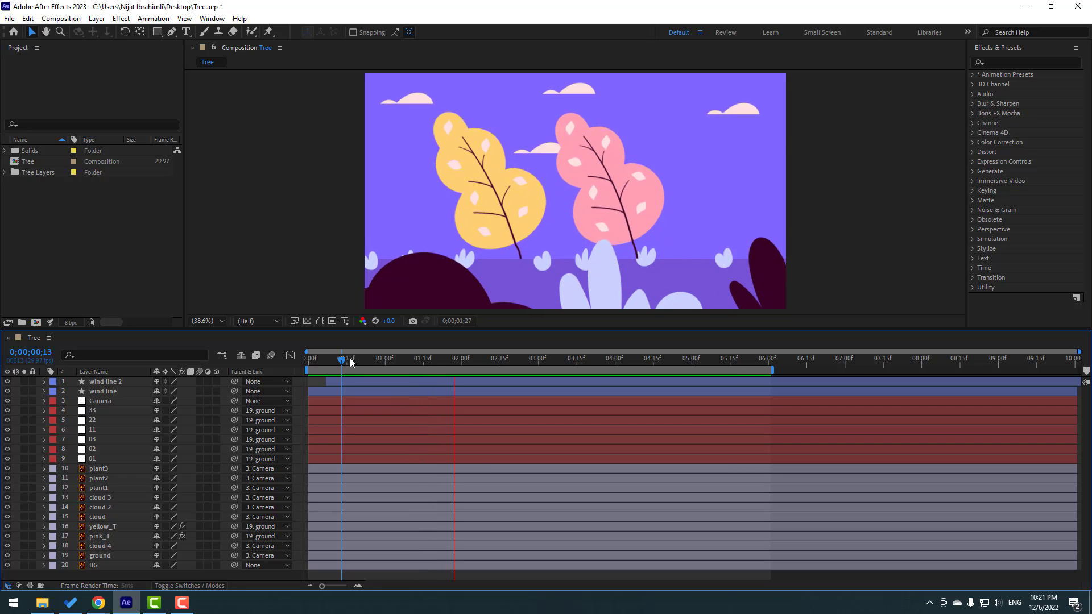
Duplicate the wind line 2 layer and raise the copy from ground level to the middle of the trees
click(344, 380)
key(ctrl+d)
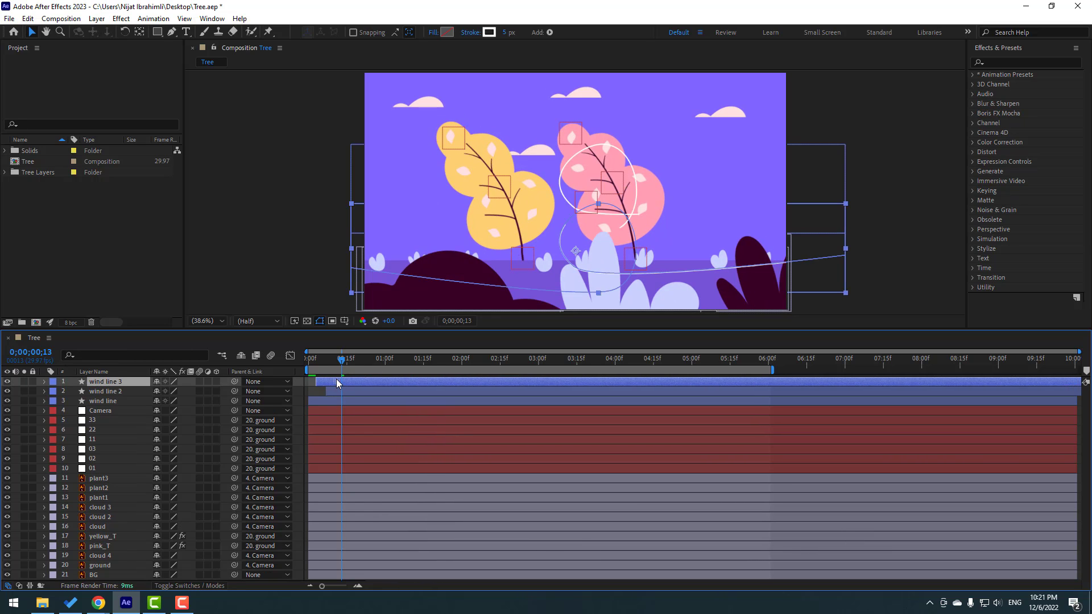
key(shift+Up)
key(shift+Up)
key(shift+Up)
key(shift+Up)
key(shift+Up)
key(shift+Up)
key(shift+Up)
key(shift+Up)
key(shift+Up)
key(shift+Up)
key(shift+Up)
key(shift+Up)
key(shift+Up)
key(shift+Up)
key(shift+Up)
key(shift+Up)
key(shift+Up)
key(shift+Up)
key(shift+Up)
key(shift+Up)
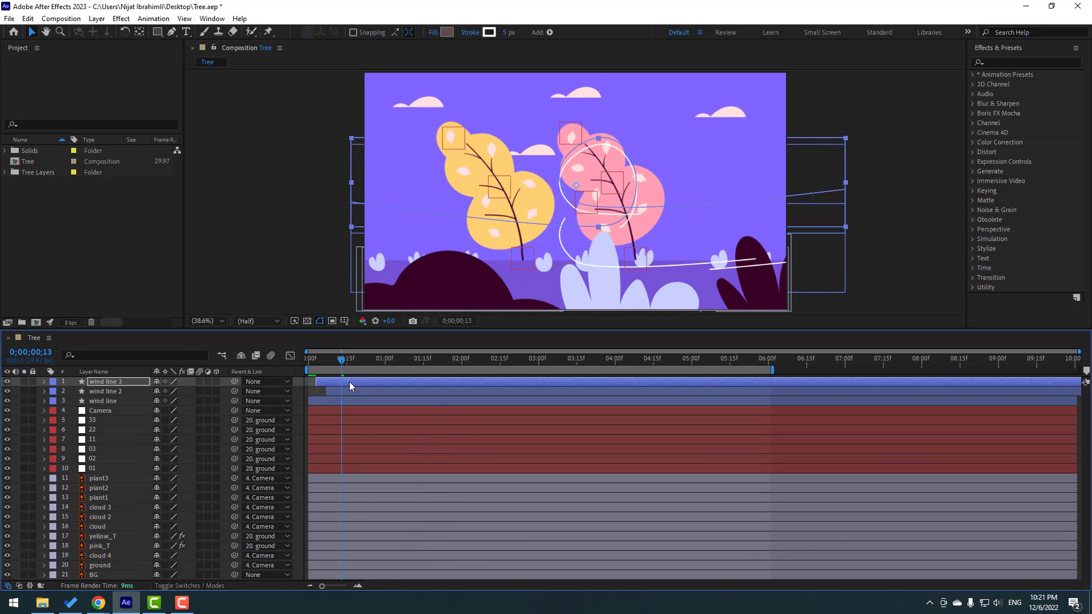
Delay the wind line 3 layer to start at about 12 frames, shift its line further up and to the left, and preview the animation
drag(349, 381, 374, 381)
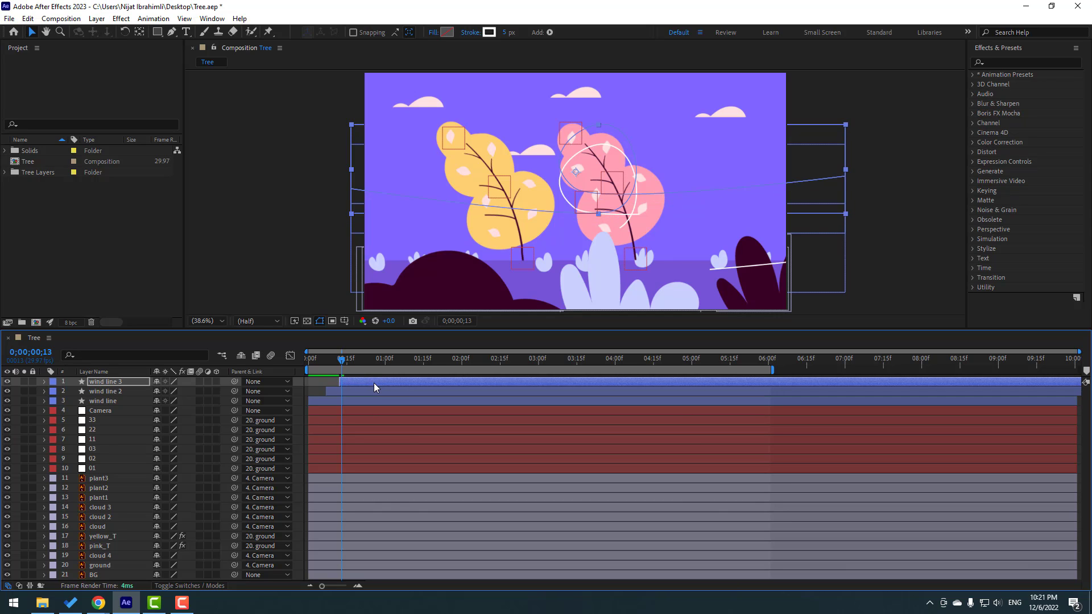
key(shift+Up)
key(shift+Up)
key(shift+Up)
key(shift+Up)
key(shift+Up)
key(shift+Up)
key(shift+Up)
key(shift+Up)
key(shift+Up)
key(shift+Left)
key(shift+Left)
key(shift+Left)
key(shift+Left)
key(shift+Left)
key(shift+Left)
key(shift+Left)
key(shift+Left)
key(shift+Left)
key(shift+Left)
key(shift+Left)
key(shift+Left)
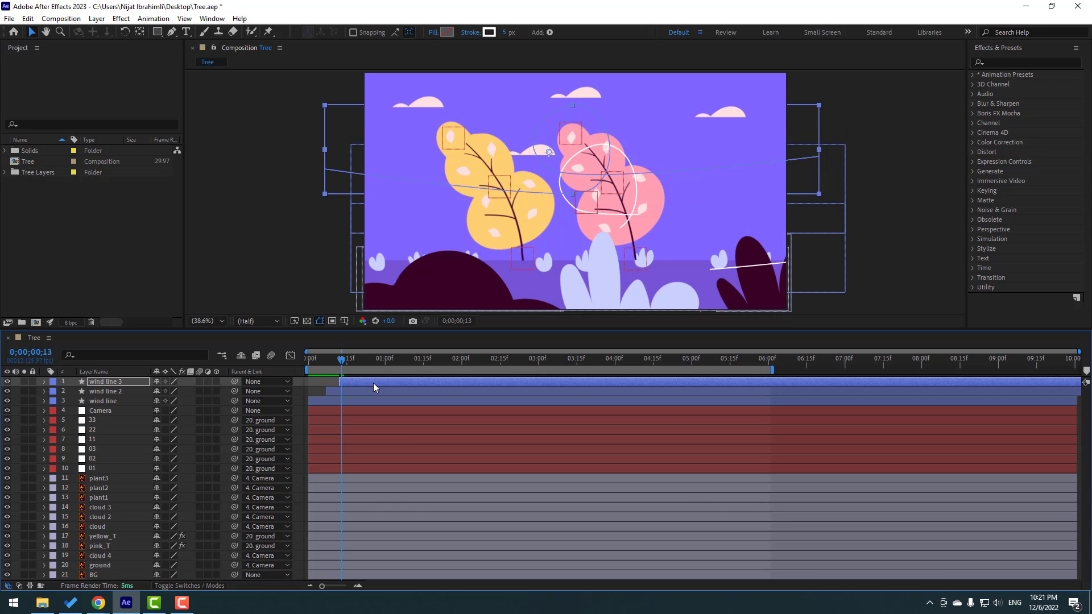
key(space)
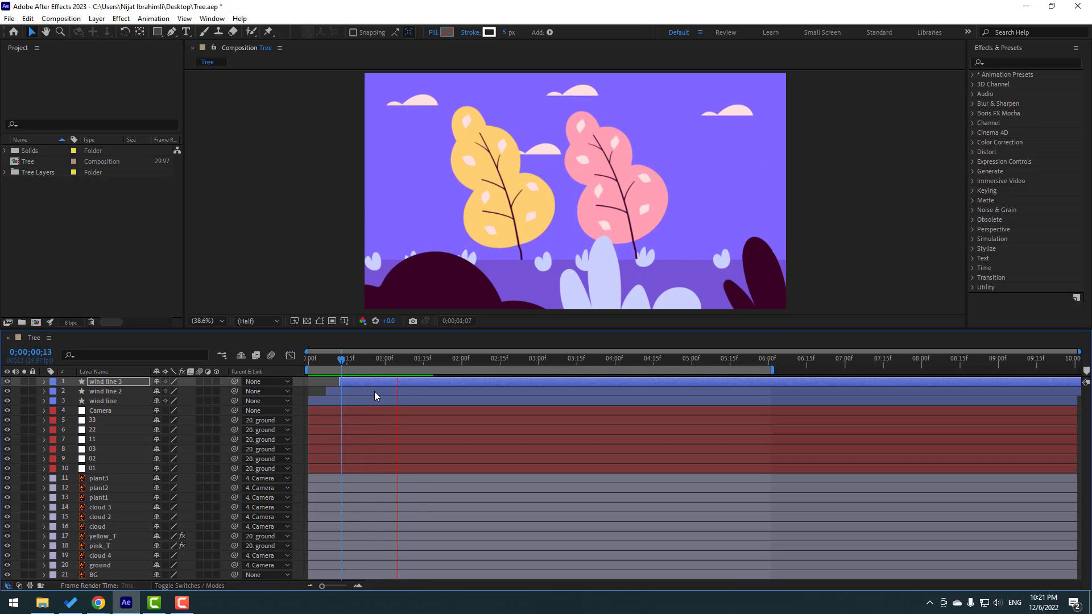
Move all three wind line layers below cloud 4 and directly above ground in the layer order, and preview the result
click(327, 401)
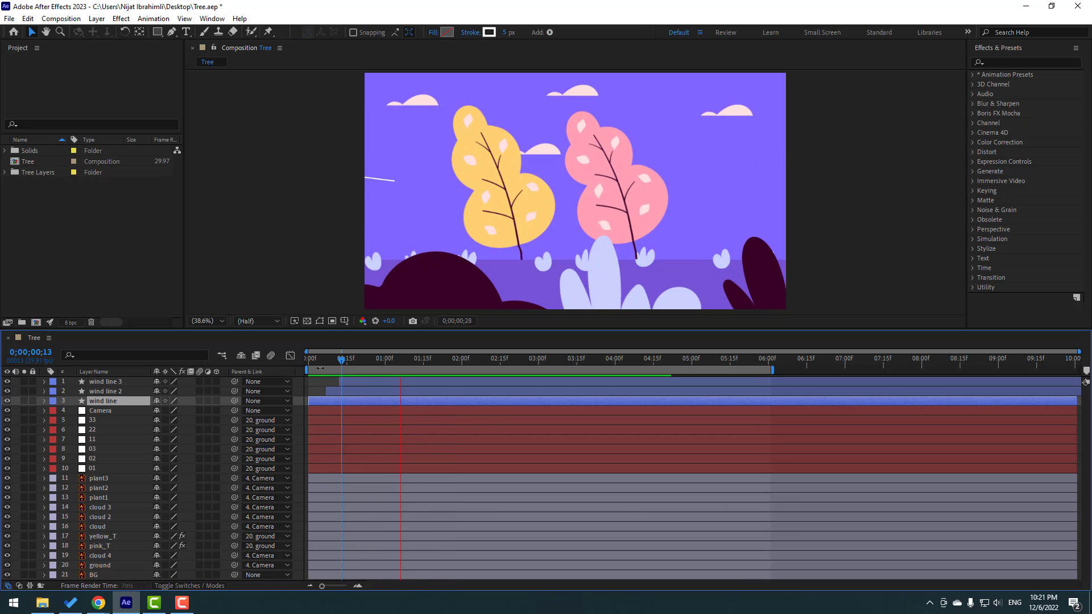
key(space)
shift+click(105, 382)
drag(130, 401, 134, 561)
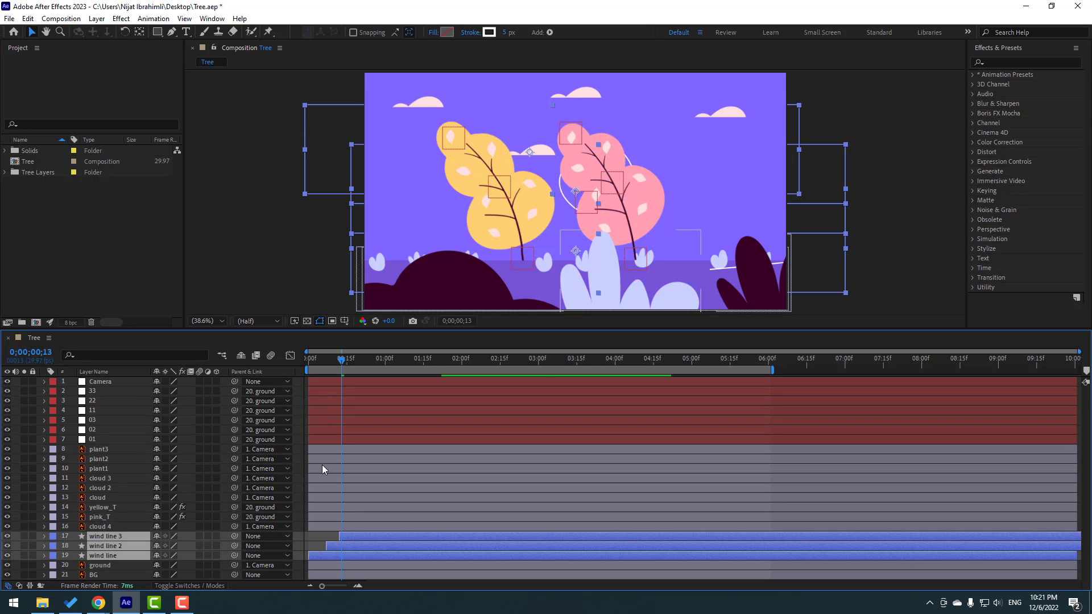
click(314, 530)
key(space)
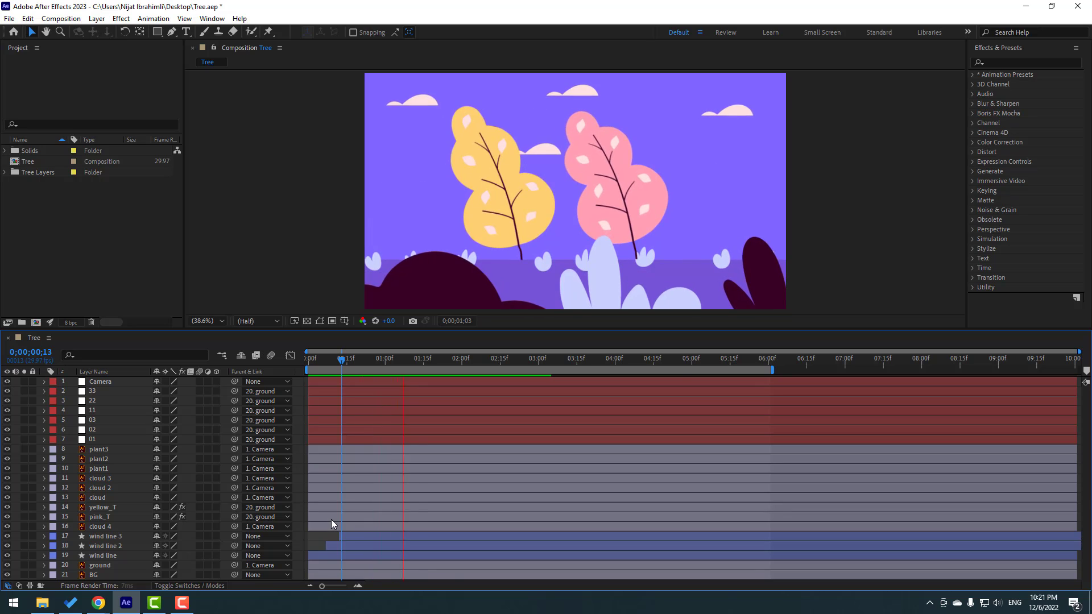
Move the wind line 3 layer directly above plant3 in the layer order and preview the animation from the start
click(336, 360)
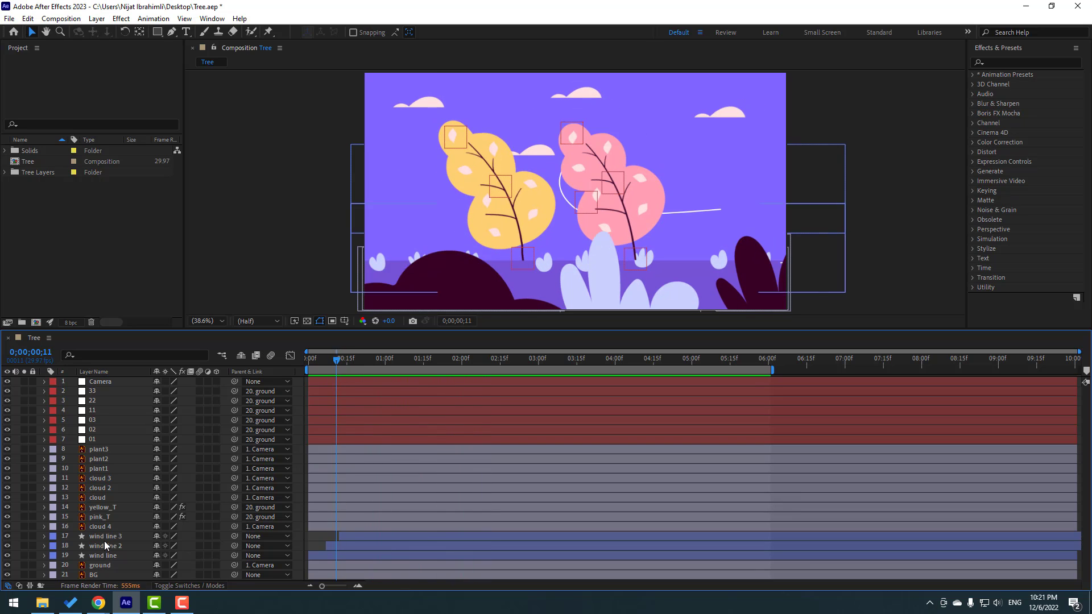
drag(104, 538, 149, 445)
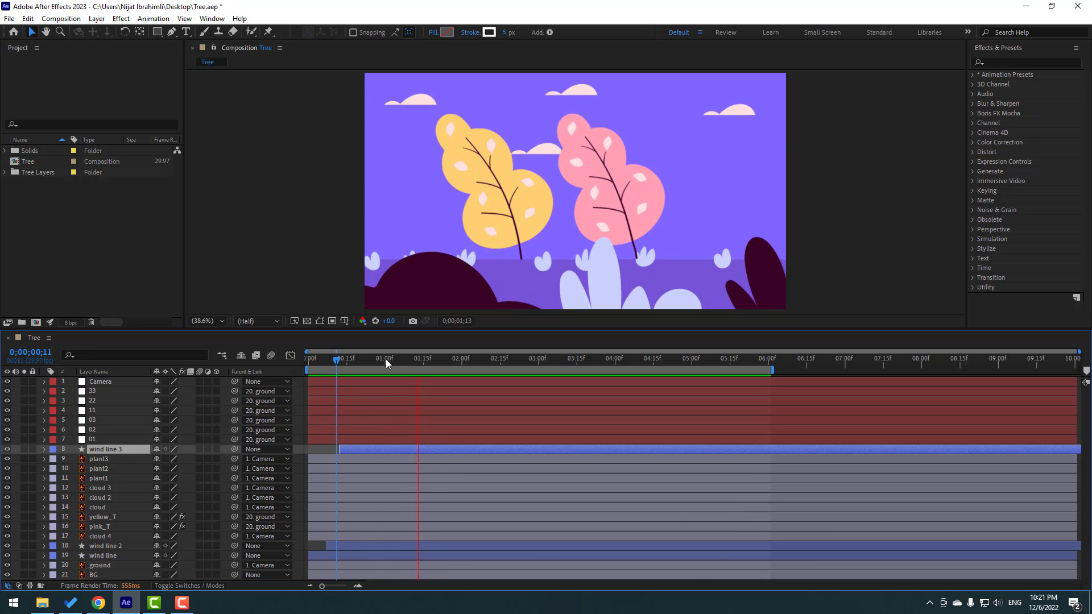
key(space)
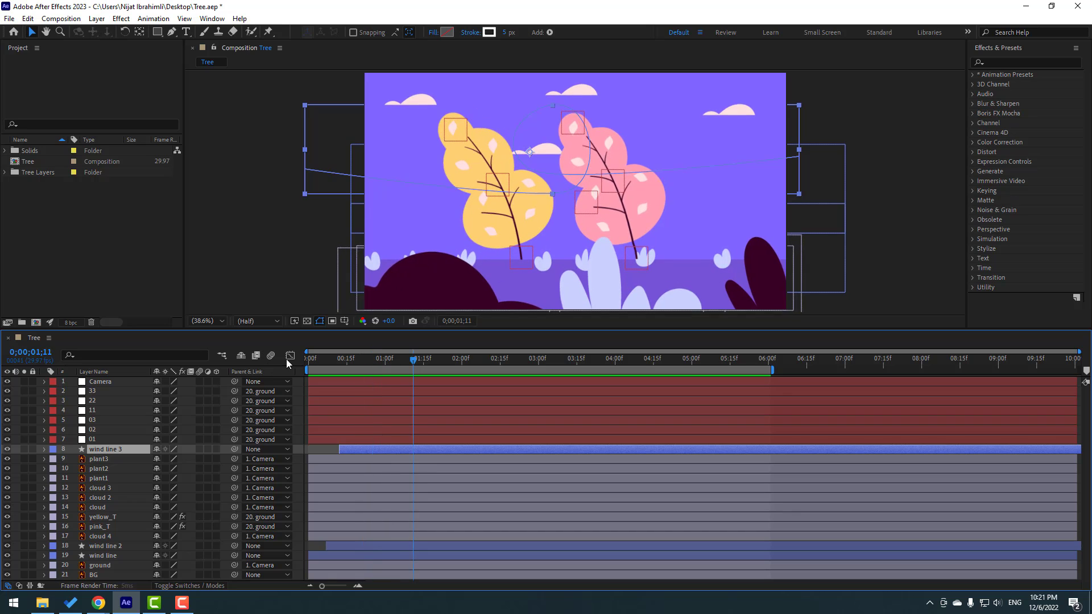
key(space)
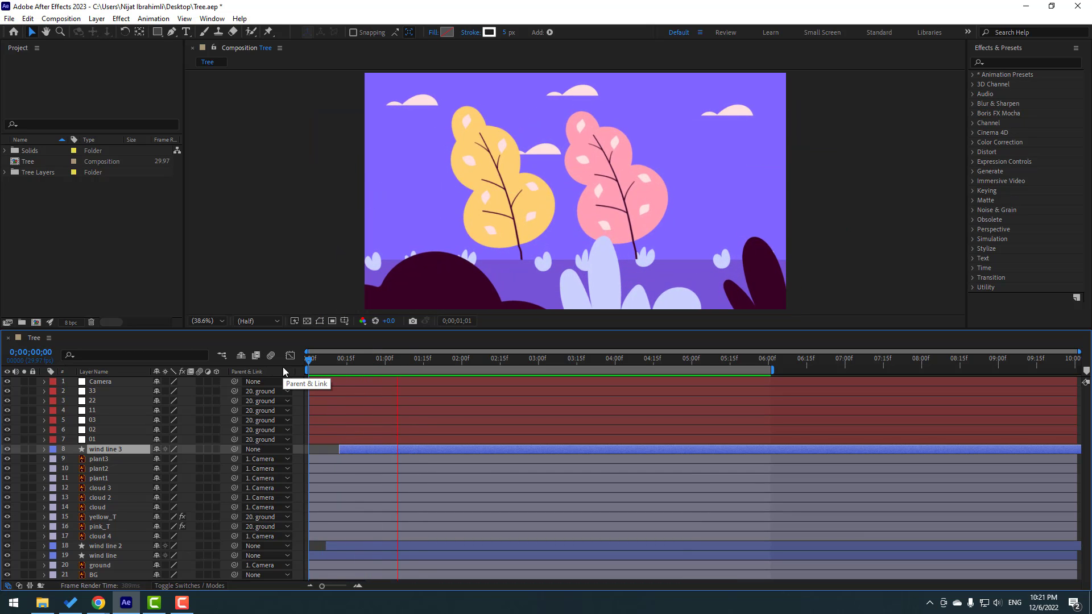